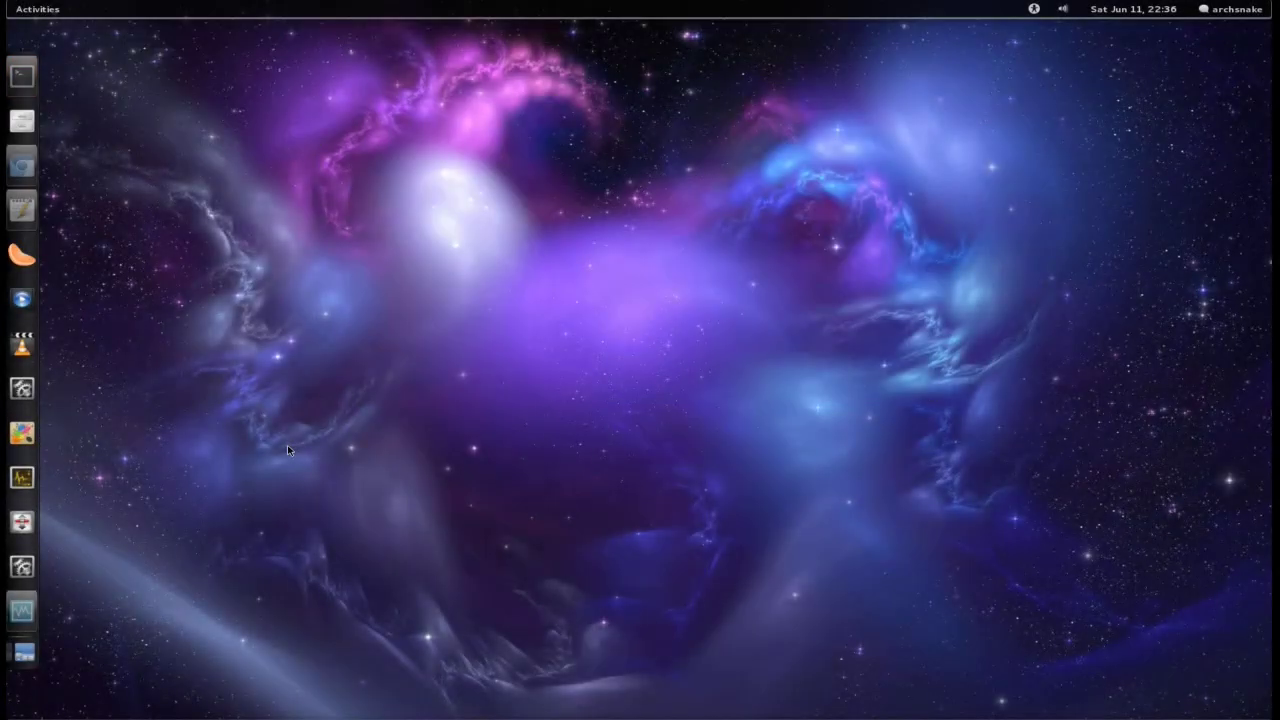
- Raise the Chromium window showing the trisquel.info homepage over the desktop
{"action": "left_click", "coordinate": [19, 175]}
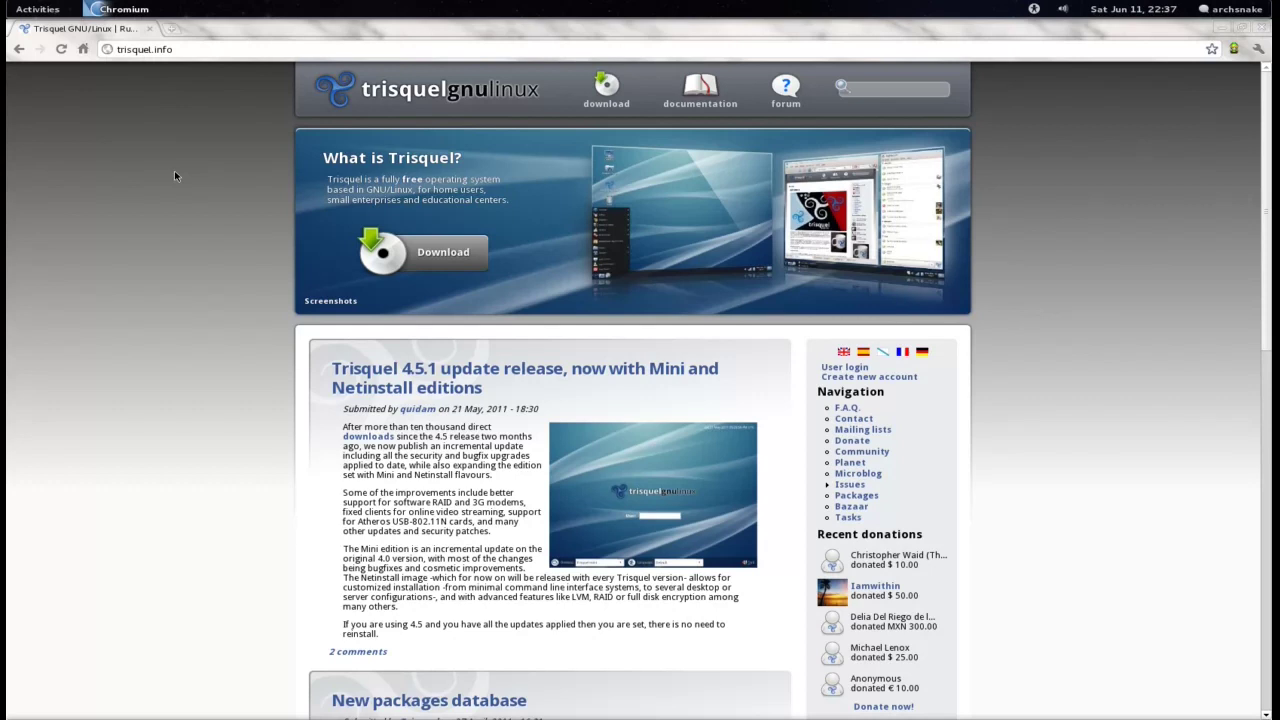
{"action": "scroll", "coordinate": [460, 393], "scroll_direction": "down", "scroll_amount": 3}
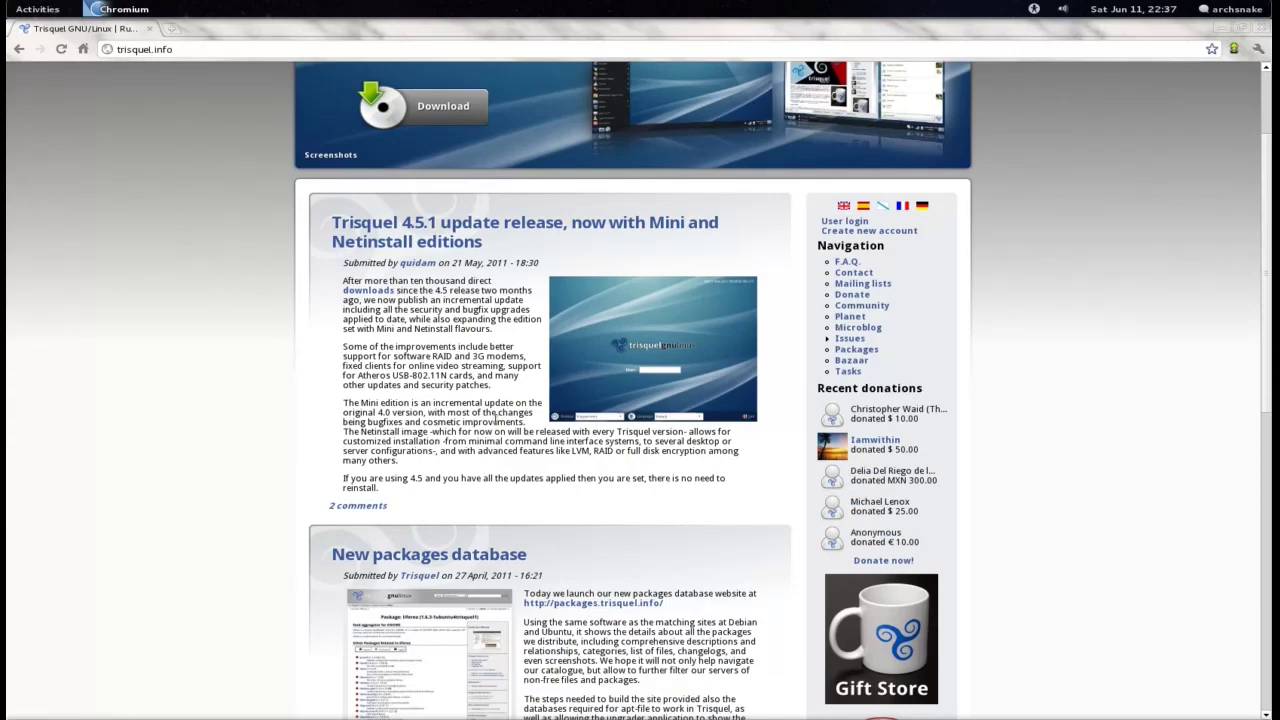
{"action": "scroll", "coordinate": [634, 517], "scroll_direction": "up", "scroll_amount": 3}
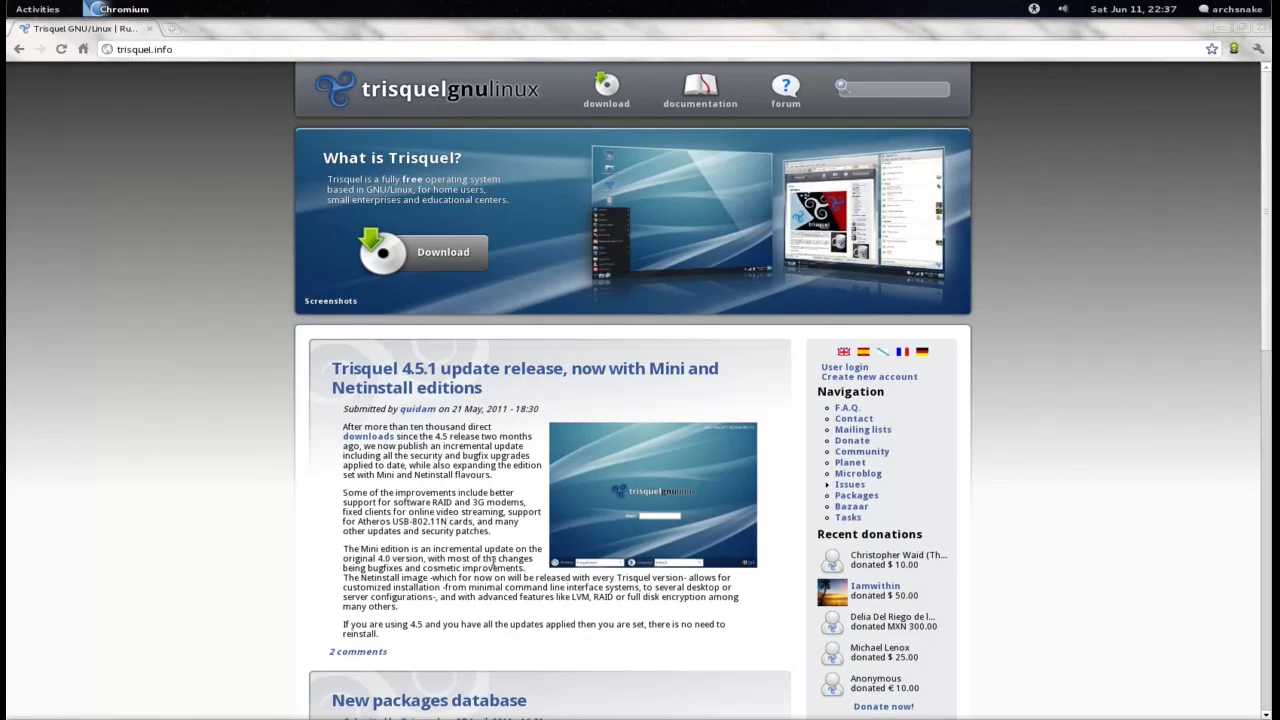
{"action": "scroll", "coordinate": [480, 540], "scroll_direction": "down", "scroll_amount": 1}
{"action": "scroll", "coordinate": [493, 561], "scroll_direction": "down", "scroll_amount": 15}
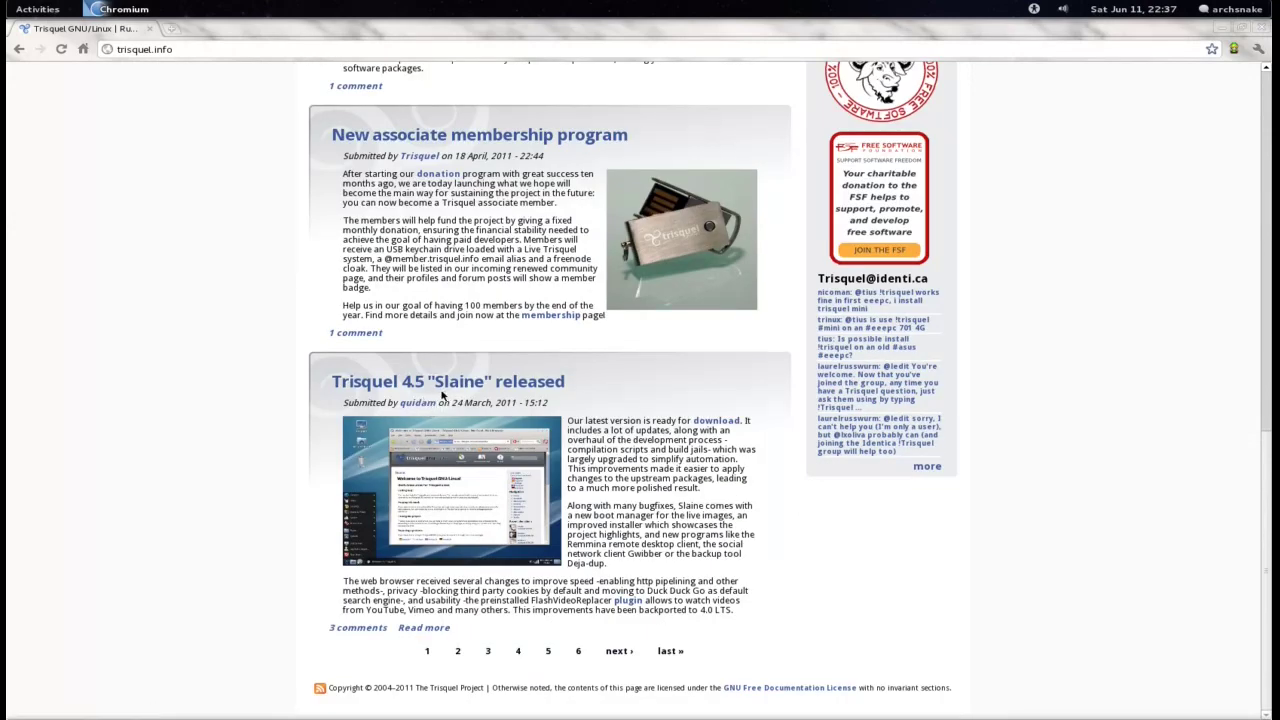
{"action": "scroll", "coordinate": [572, 630], "scroll_direction": "up", "scroll_amount": 5}
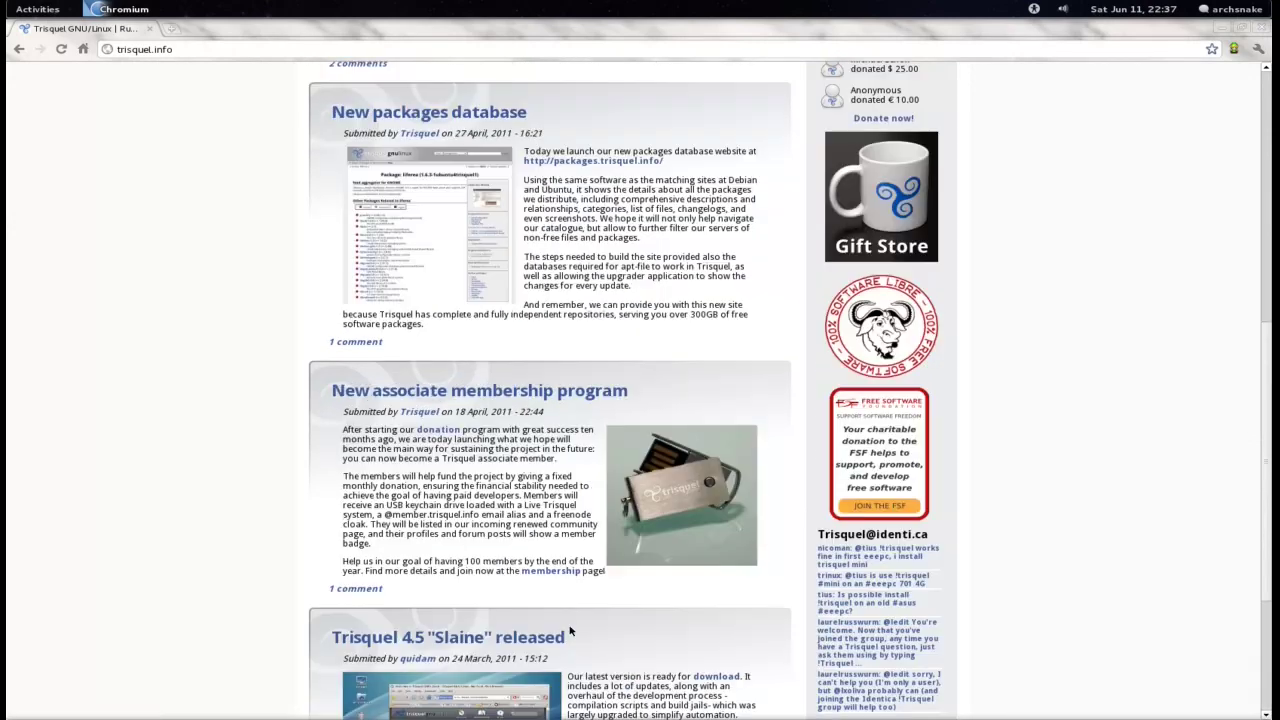
{"action": "scroll", "coordinate": [572, 630], "scroll_direction": "up", "scroll_amount": 9}
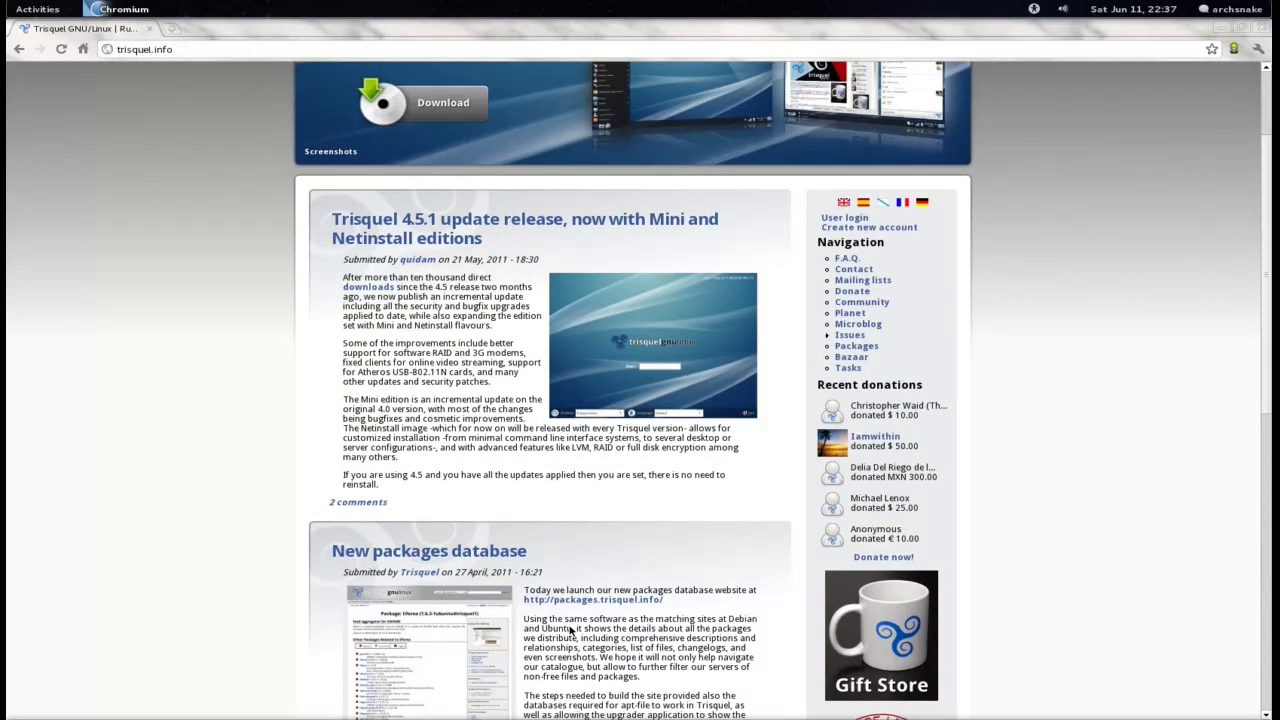
{"action": "scroll", "coordinate": [572, 630], "scroll_direction": "up", "scroll_amount": 3}
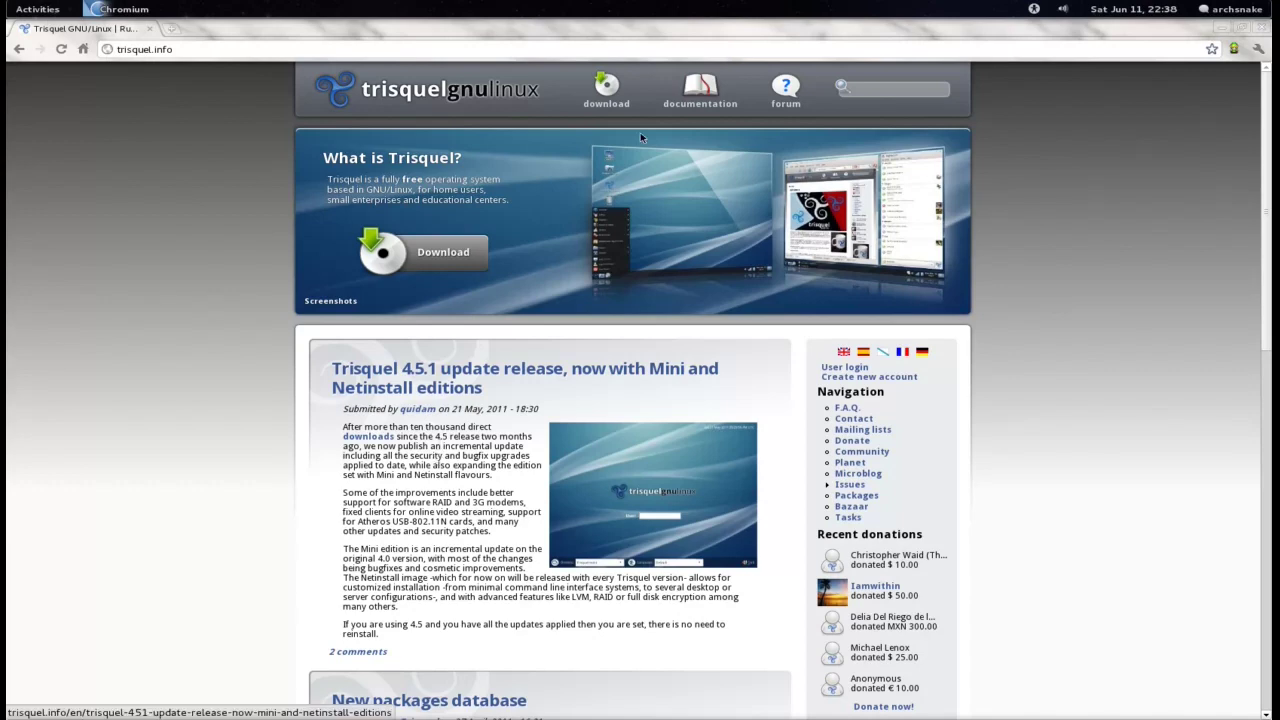
- Minimize Chromium and launch the VirtualBox Manager from the dock to start the Trisquel VM
{"action": "left_click", "coordinate": [1220, 28]}
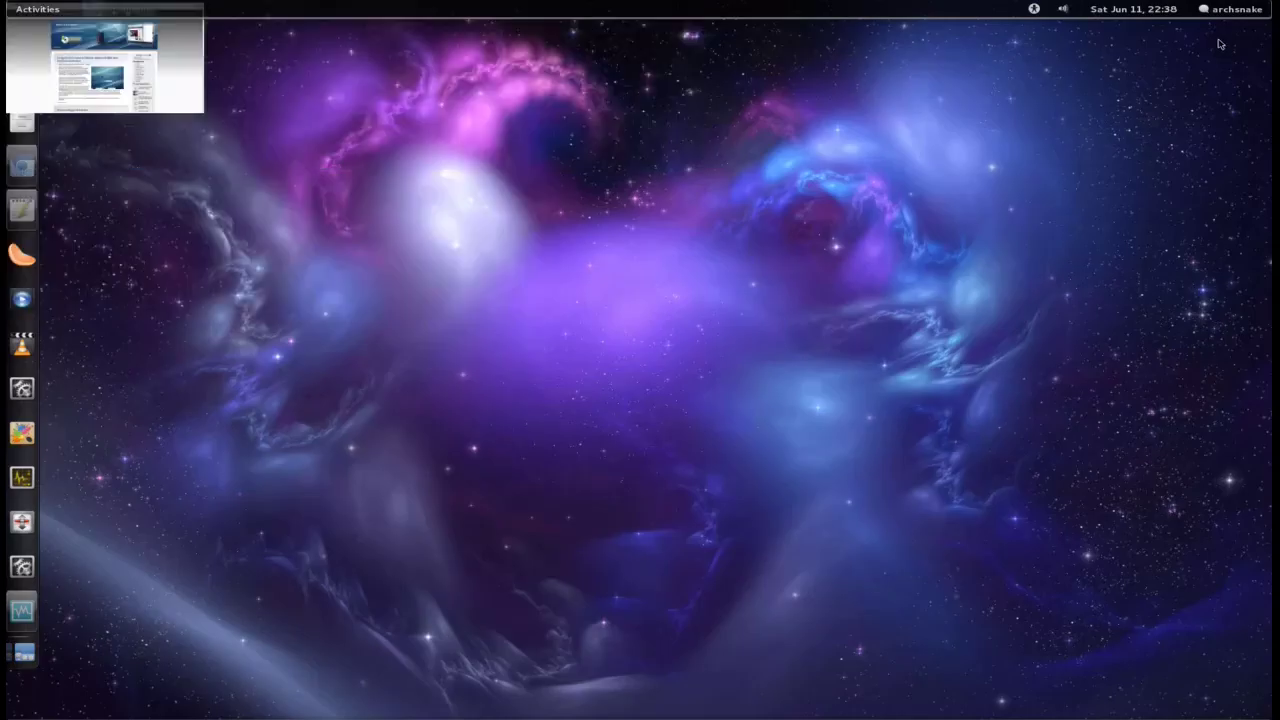
{"action": "left_click", "coordinate": [22, 610]}
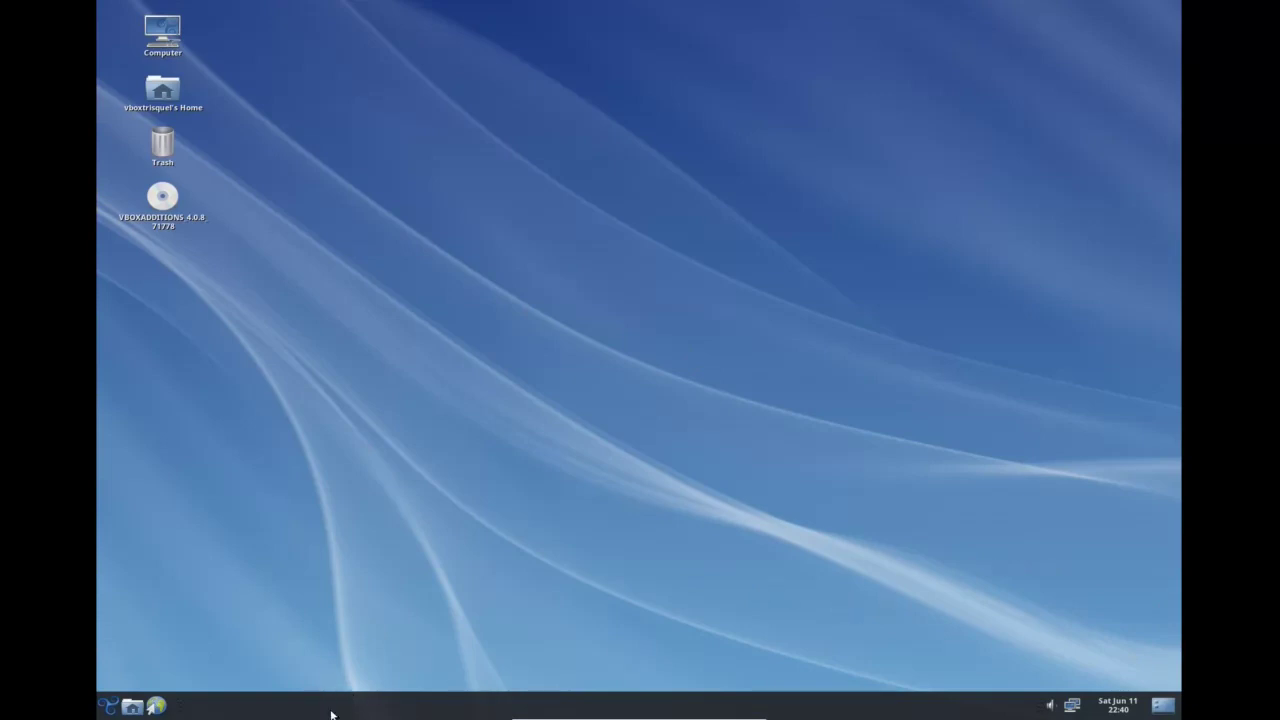
- Launch the file manager from the taskbar to show the vboxtrisquel home folder, nudging it upward
{"action": "mouse_move", "coordinate": [640, 716]}
{"action": "left_click", "coordinate": [133, 708]}
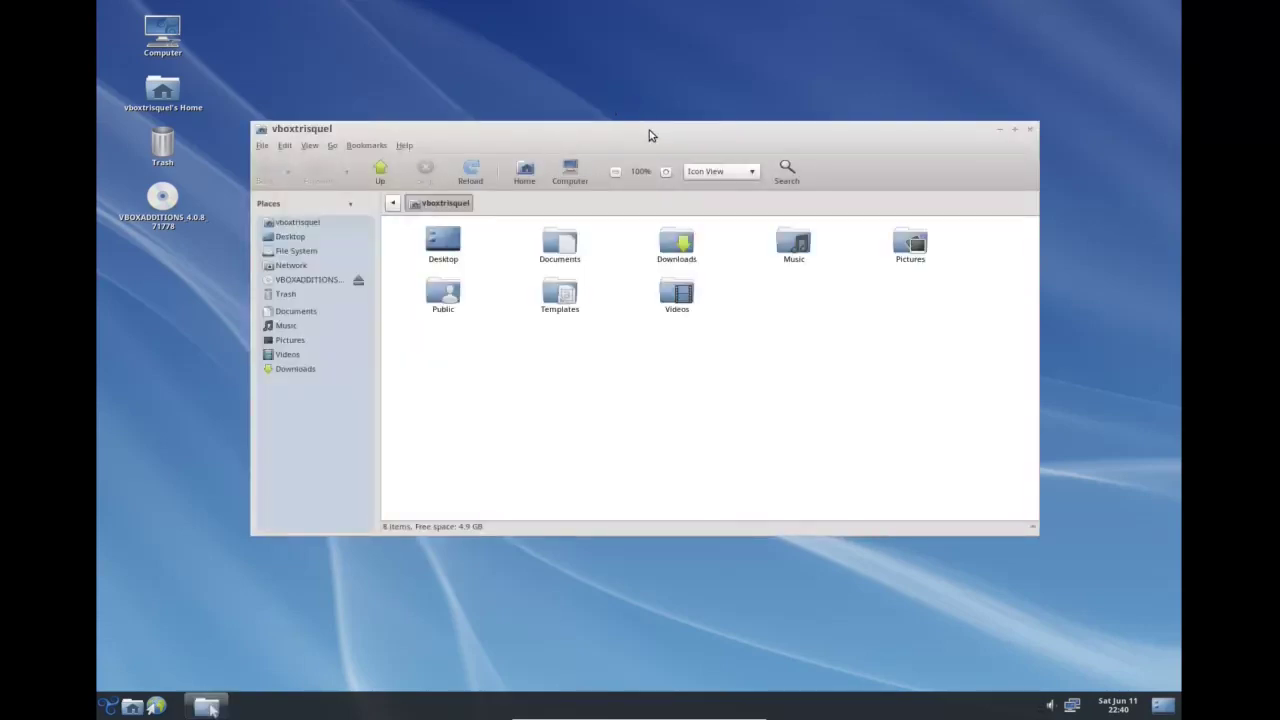
{"action": "left_click_drag", "start_coordinate": [648, 130], "coordinate": [648, 112]}
{"action": "mouse_move", "coordinate": [198, 710]}
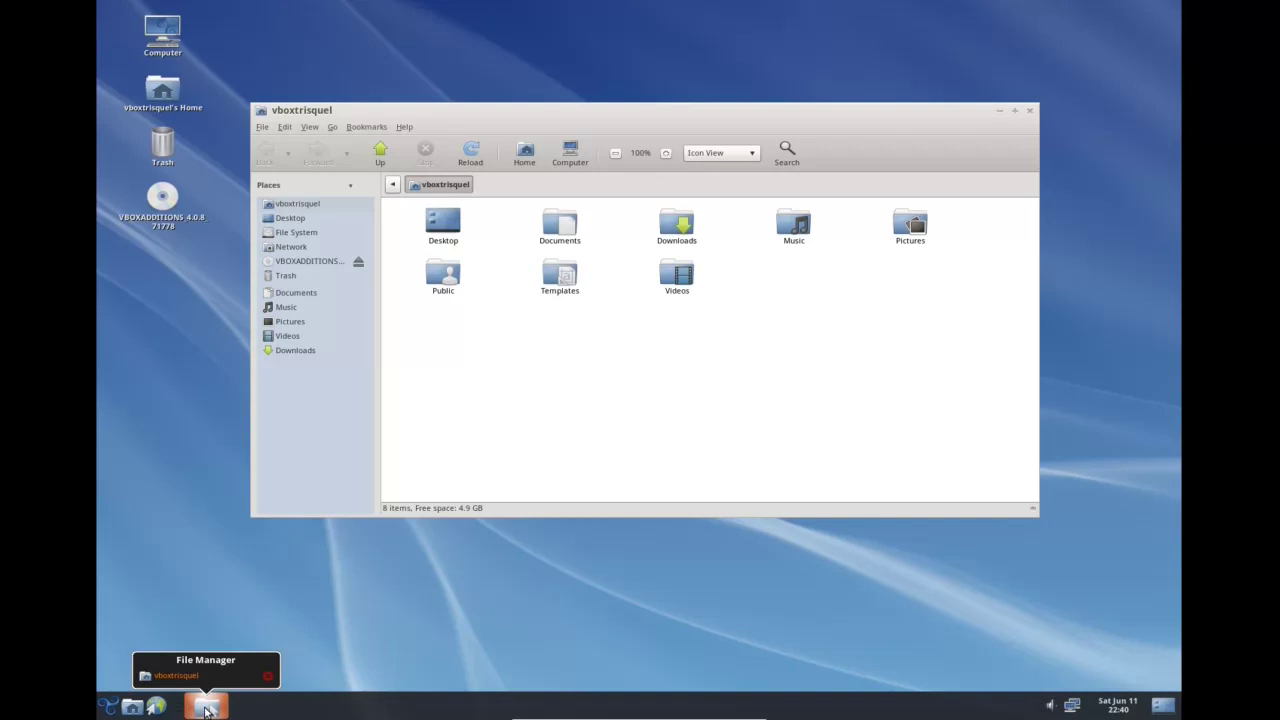
{"action": "right_click", "coordinate": [206, 710]}
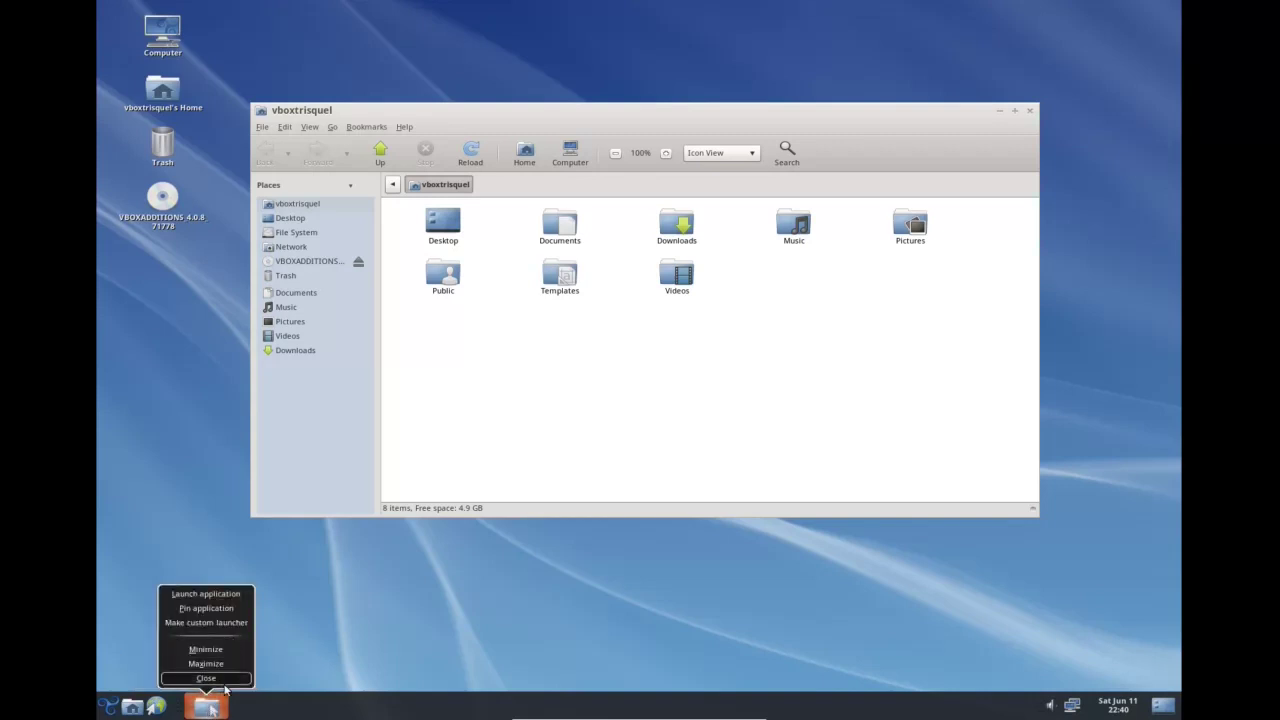
{"action": "left_click", "coordinate": [955, 646]}
{"action": "right_click", "coordinate": [920, 706]}
{"action": "left_click", "coordinate": [854, 584]}
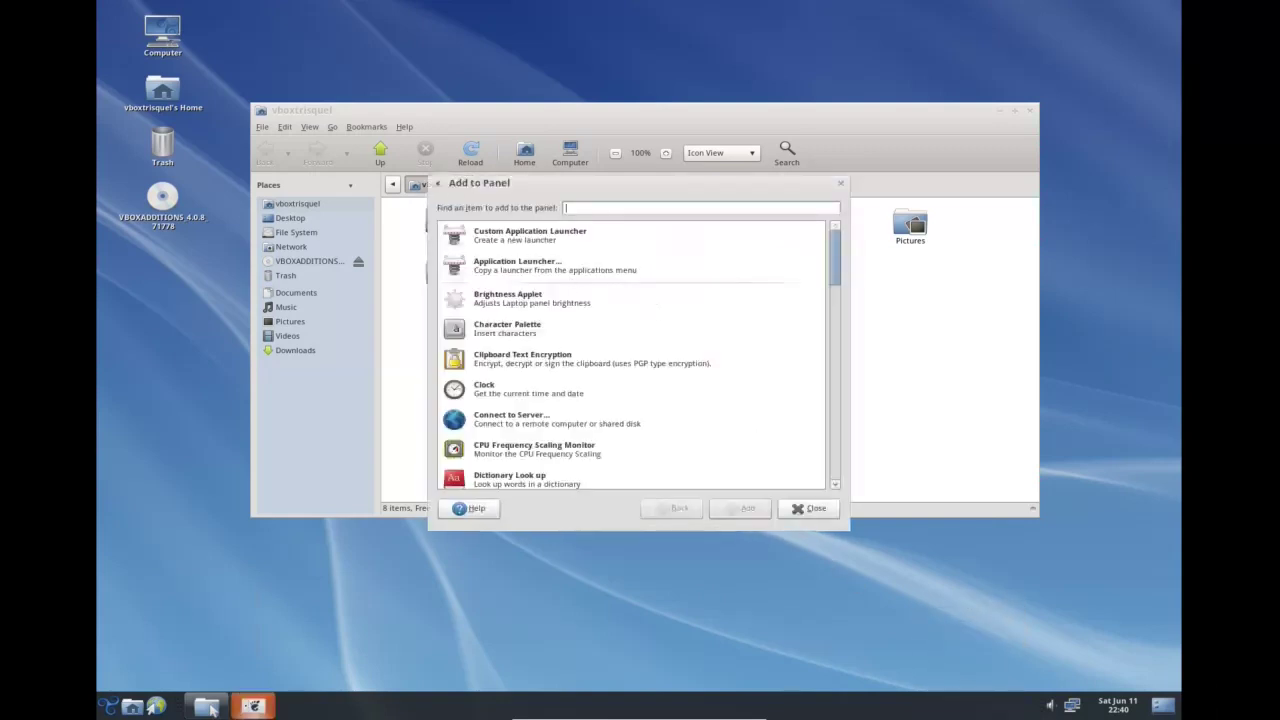
{"action": "left_click_drag", "start_coordinate": [836, 262], "coordinate": [814, 312]}
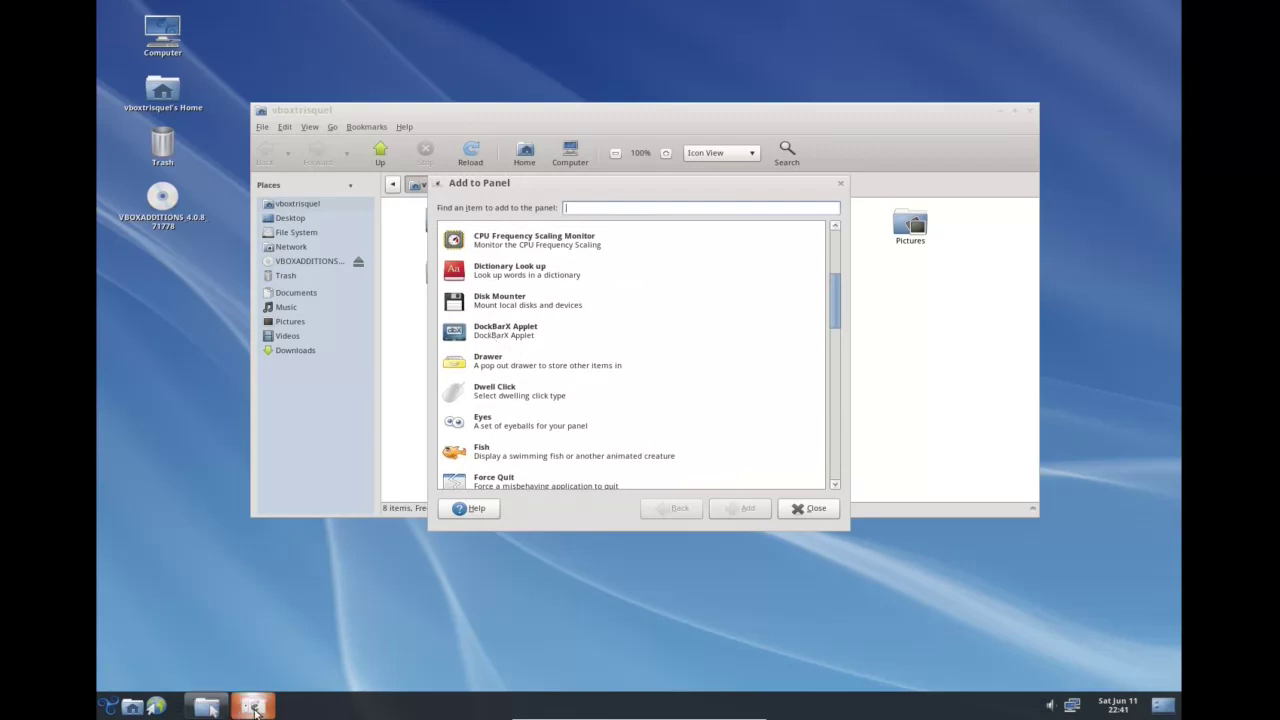
{"action": "mouse_move", "coordinate": [211, 706]}
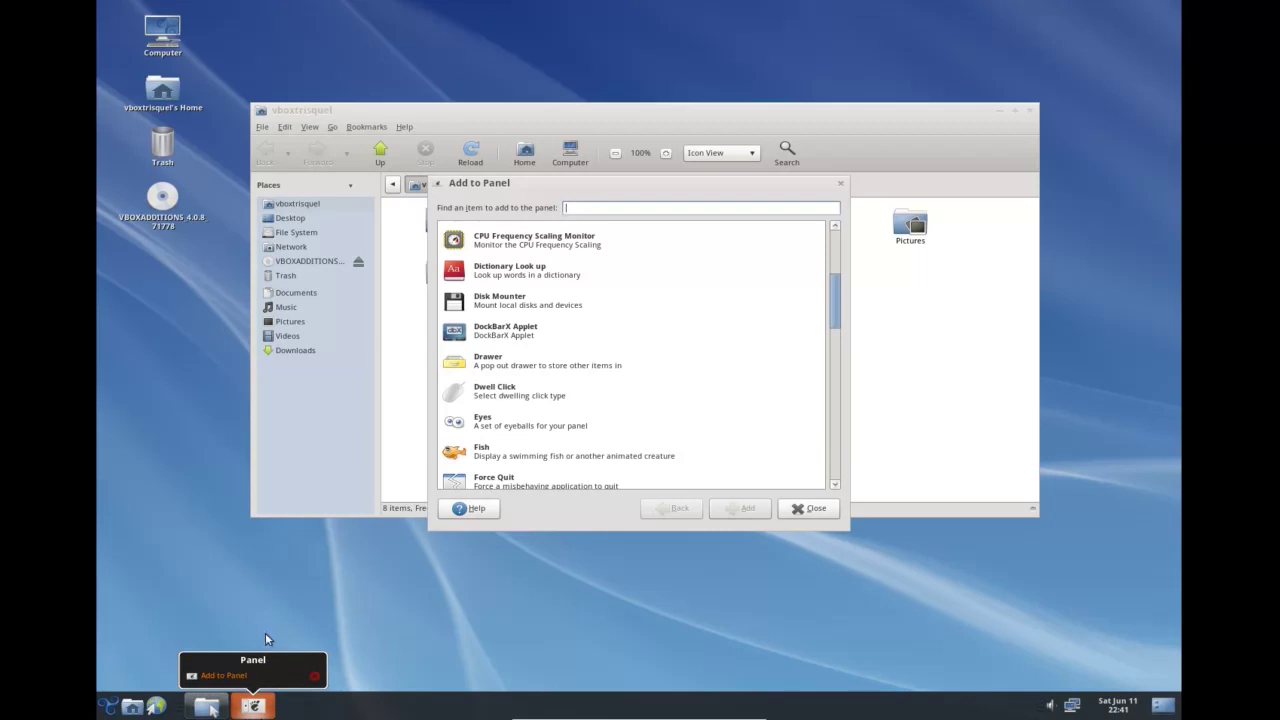
{"action": "left_click", "coordinate": [813, 509]}
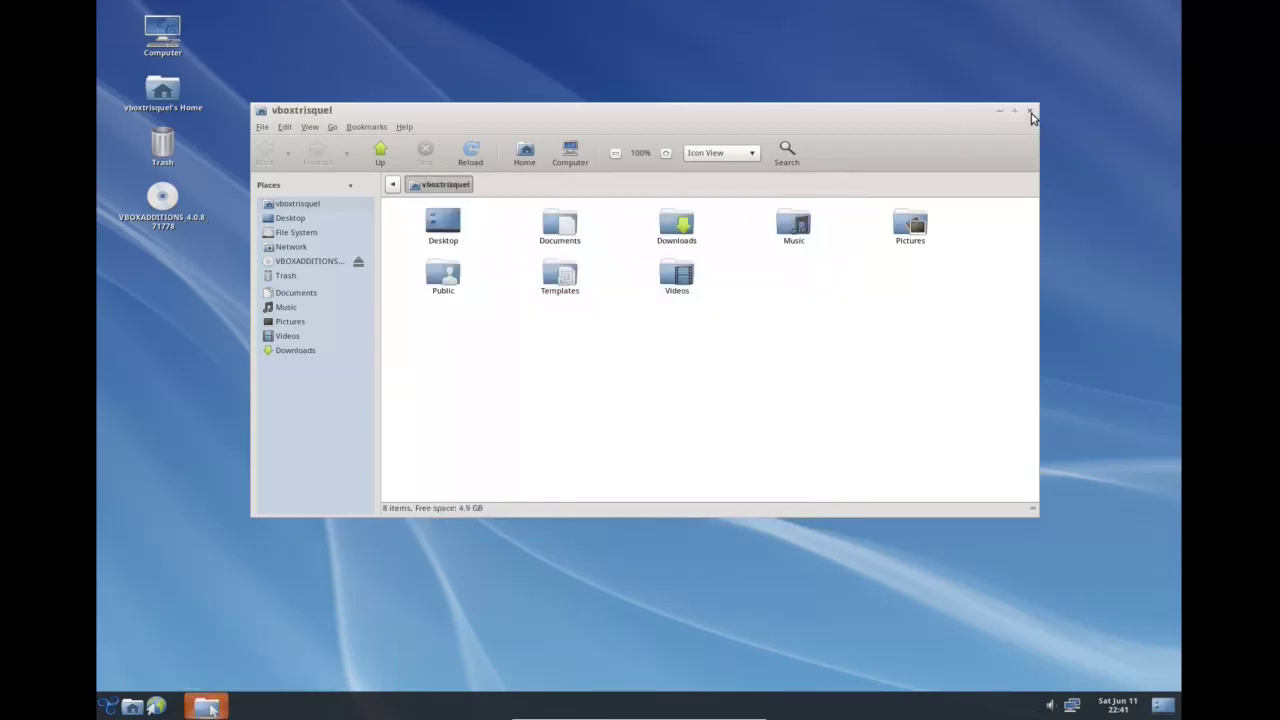
- Nudge the Nautilus home folder window, then close it
{"action": "left_click_drag", "start_coordinate": [663, 113], "coordinate": [670, 109]}
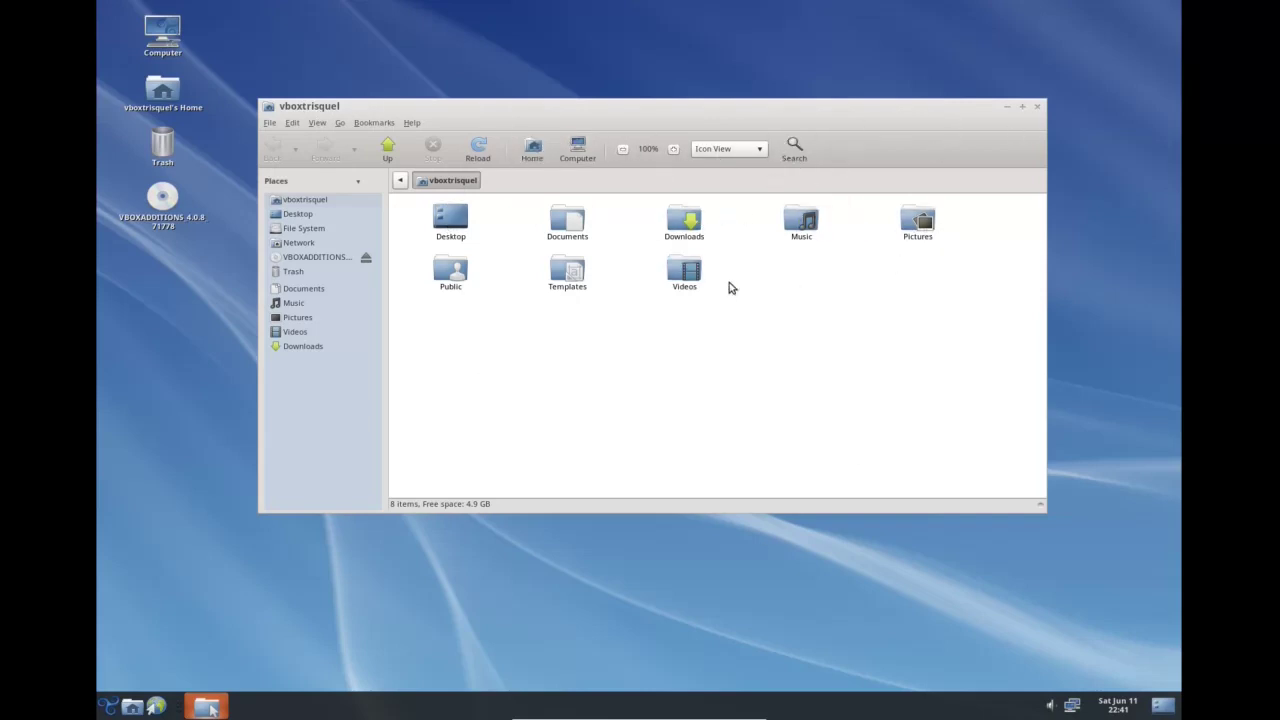
{"action": "left_click", "coordinate": [1037, 106]}
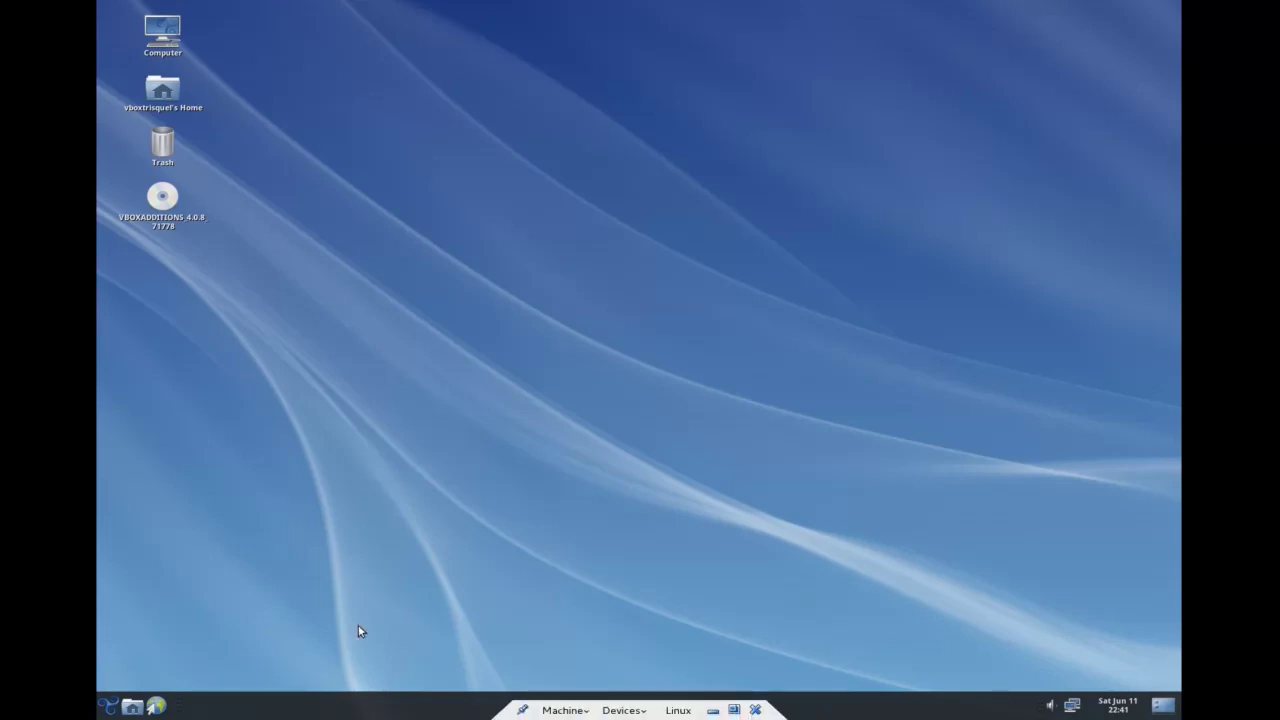
- Launch the Web Browser from Applications > Internet, opening the Trisquel 4.5 'Slaine' release page
{"action": "left_click", "coordinate": [108, 706]}
{"action": "mouse_move", "coordinate": [175, 444]}
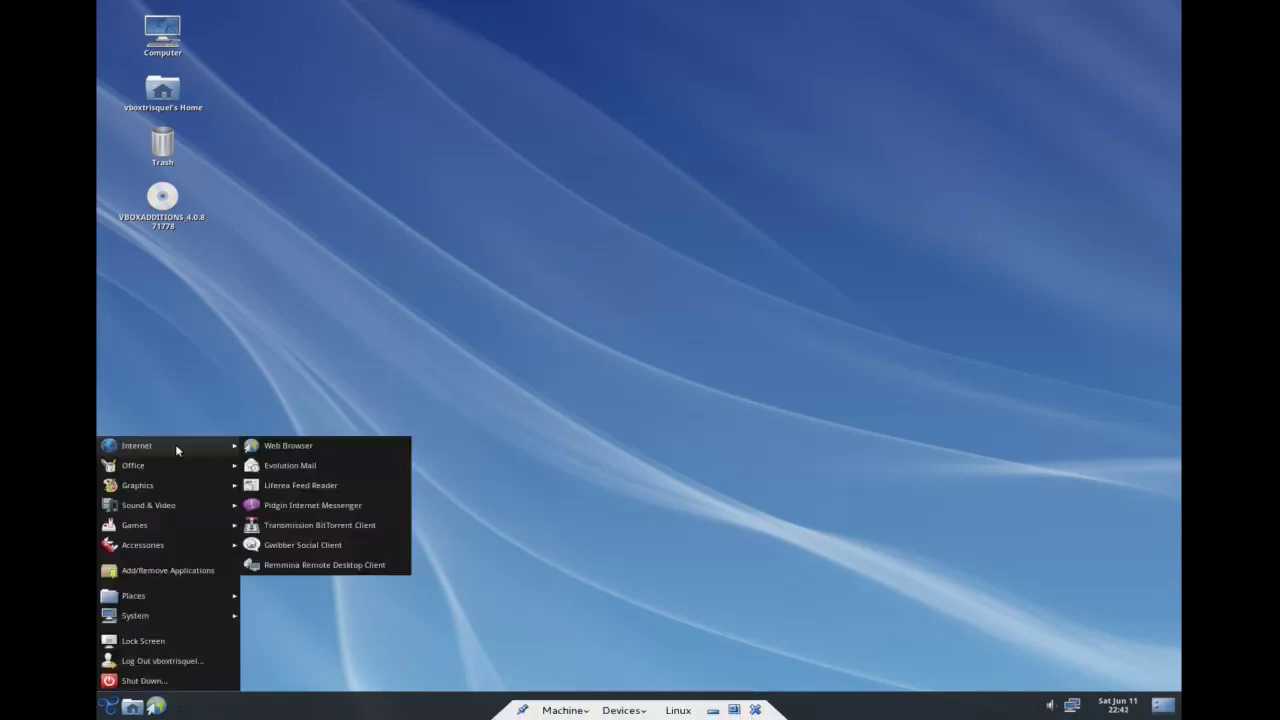
{"action": "left_click", "coordinate": [276, 449]}
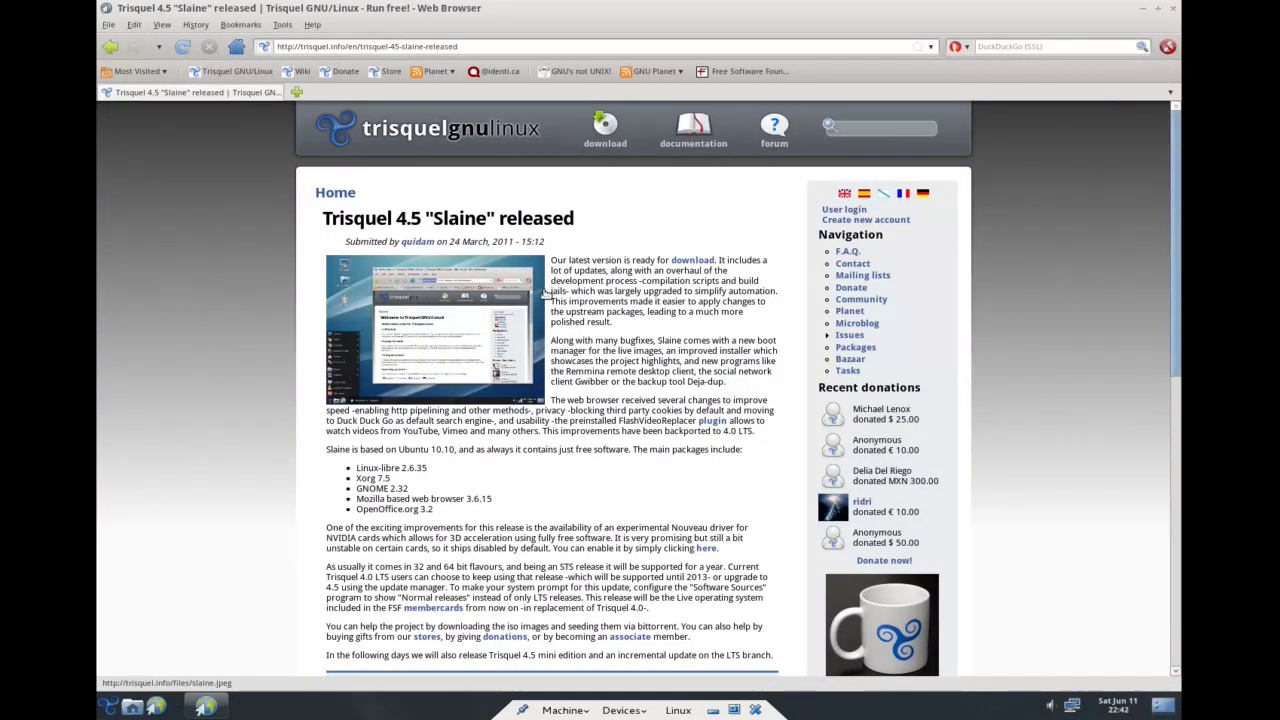
- View the About Web Browser details (version 3.6.17), close them, and minimize the browser
{"action": "left_click", "coordinate": [312, 26]}
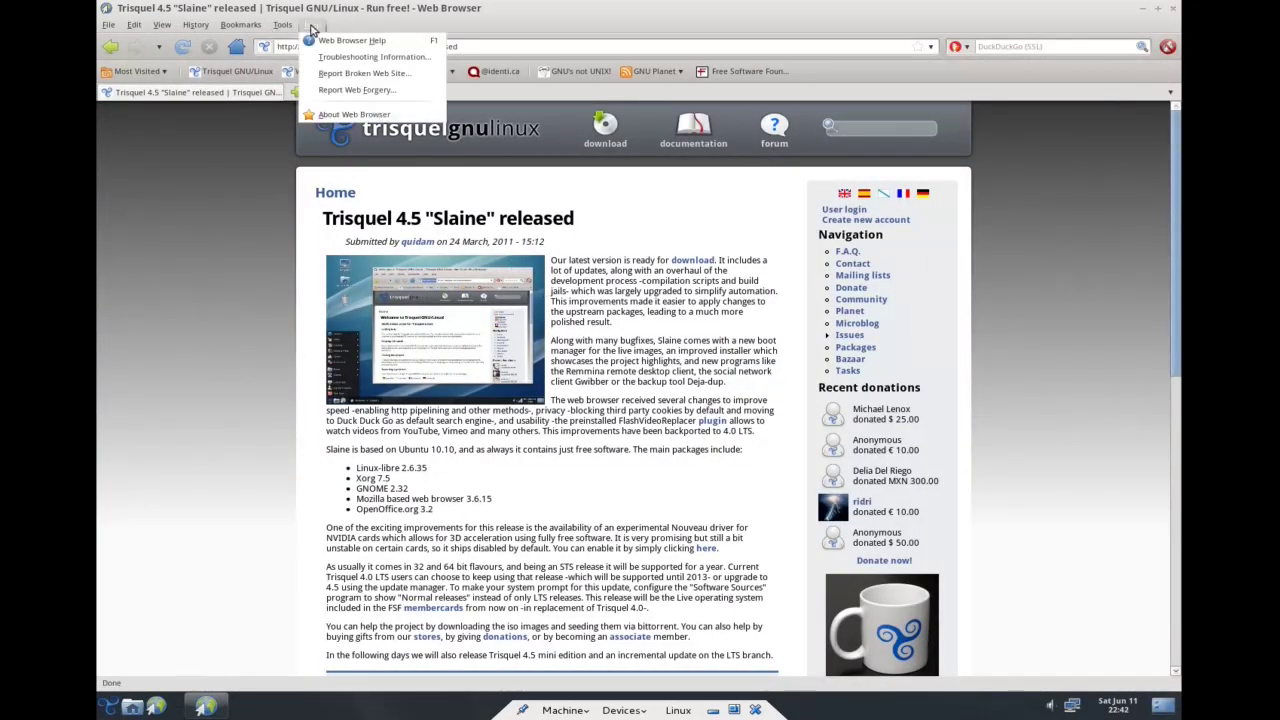
{"action": "left_click", "coordinate": [640, 350]}
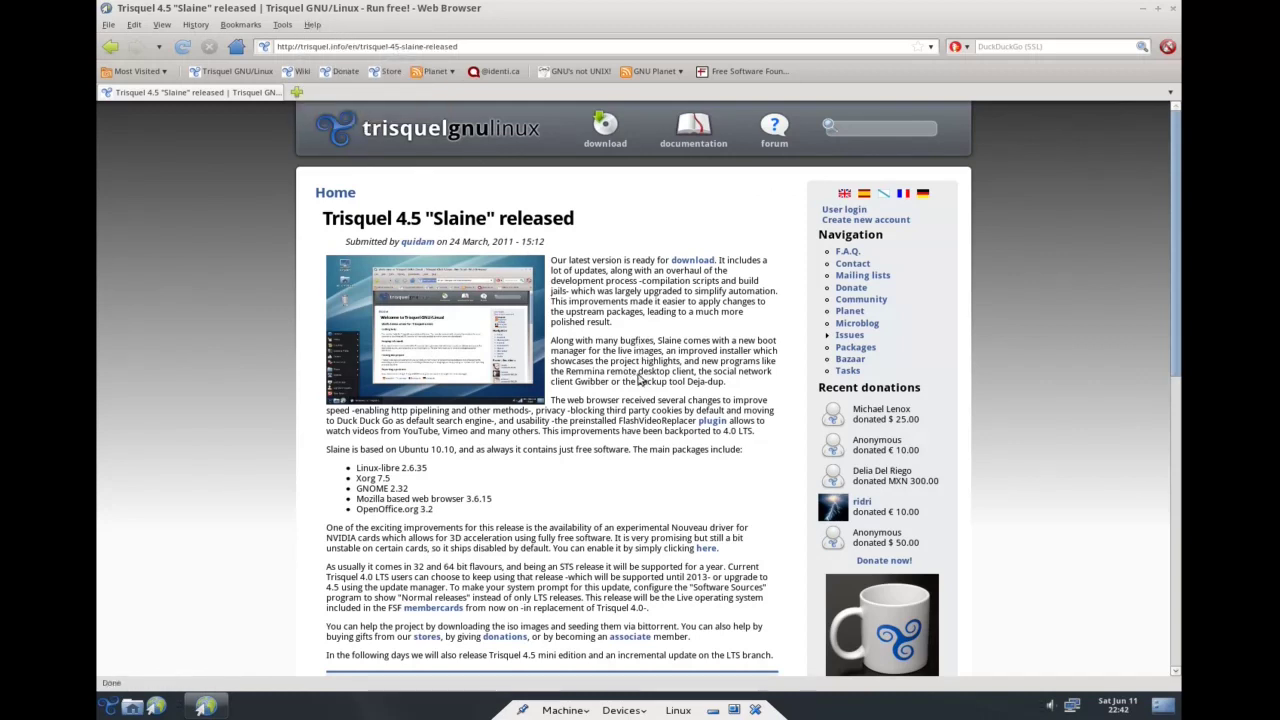
{"action": "left_click_drag", "start_coordinate": [625, 195], "coordinate": [598, 137]}
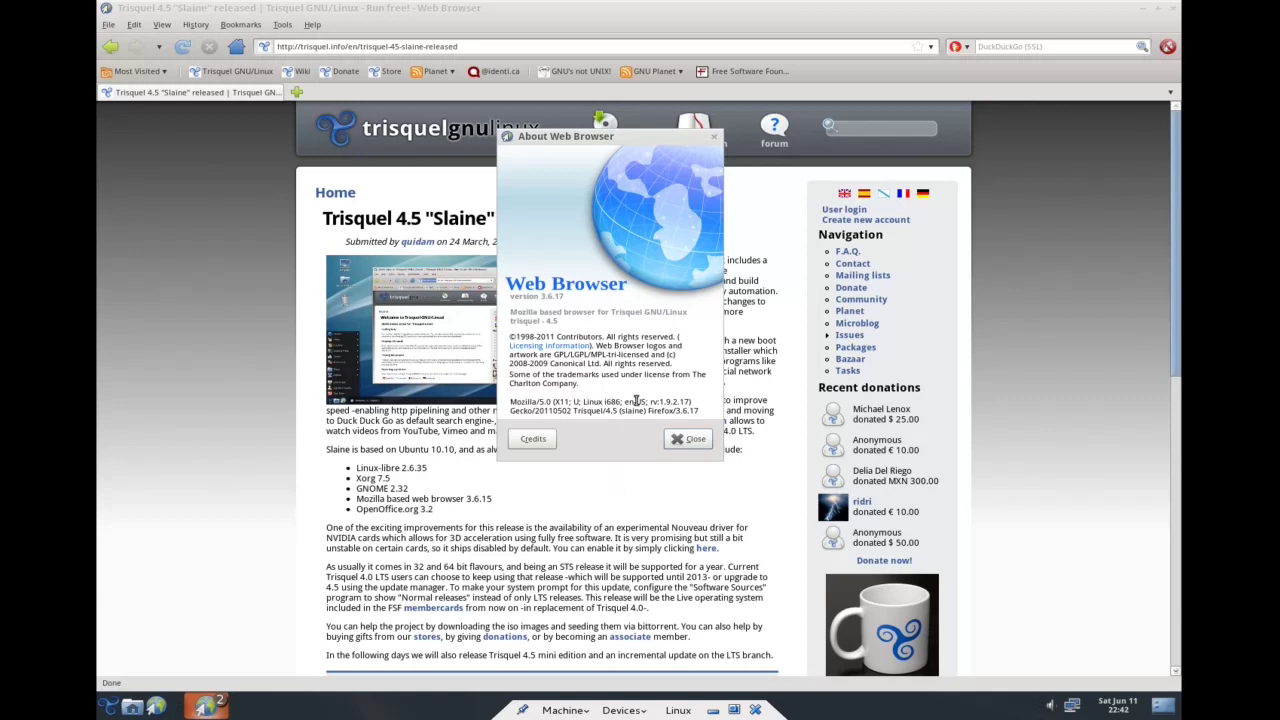
{"action": "left_click", "coordinate": [687, 441]}
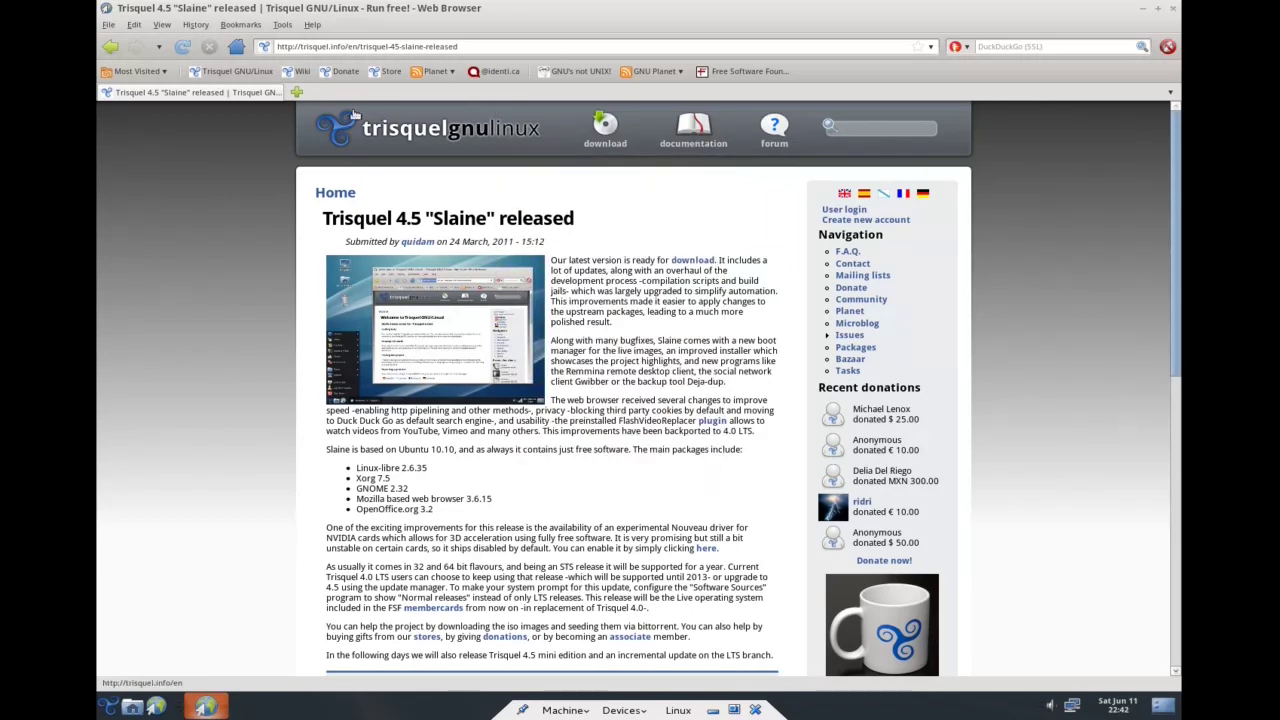
{"action": "left_click", "coordinate": [1146, 12]}
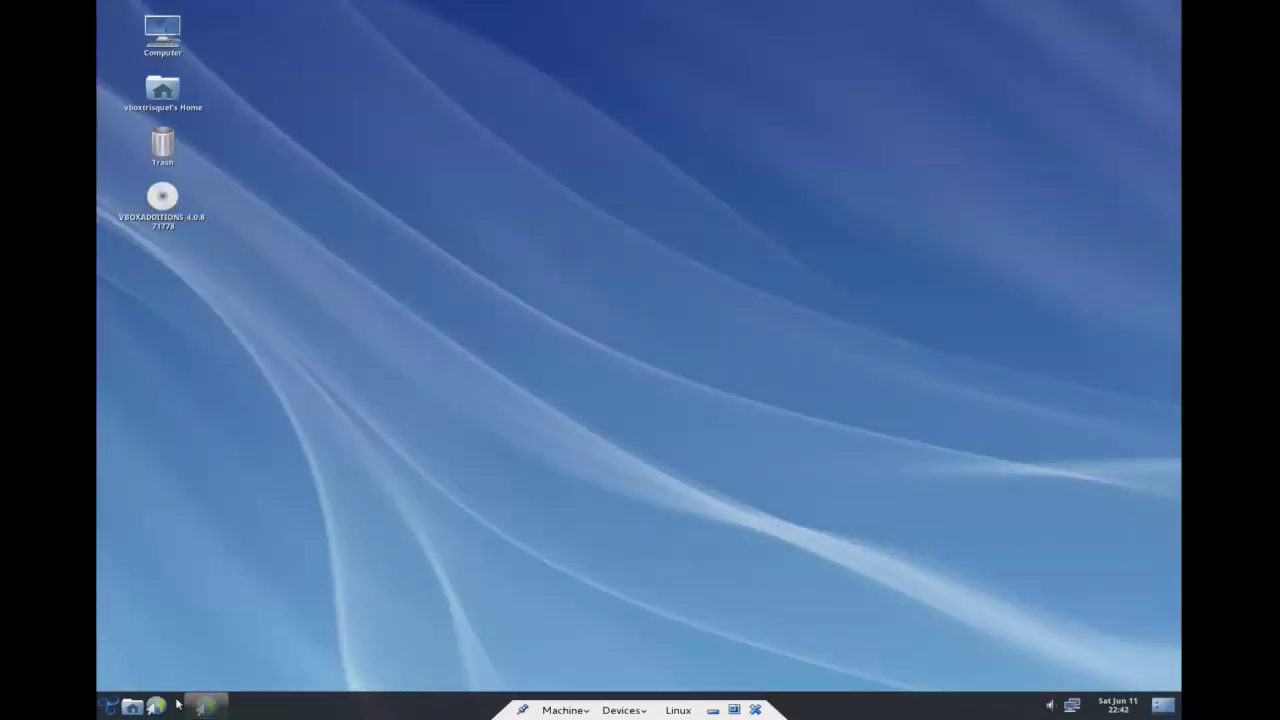
- Launch OpenOffice.org Writer from the Office menu and maximize the blank Untitled 1 document
{"action": "left_click", "coordinate": [108, 708]}
{"action": "mouse_move", "coordinate": [160, 465]}
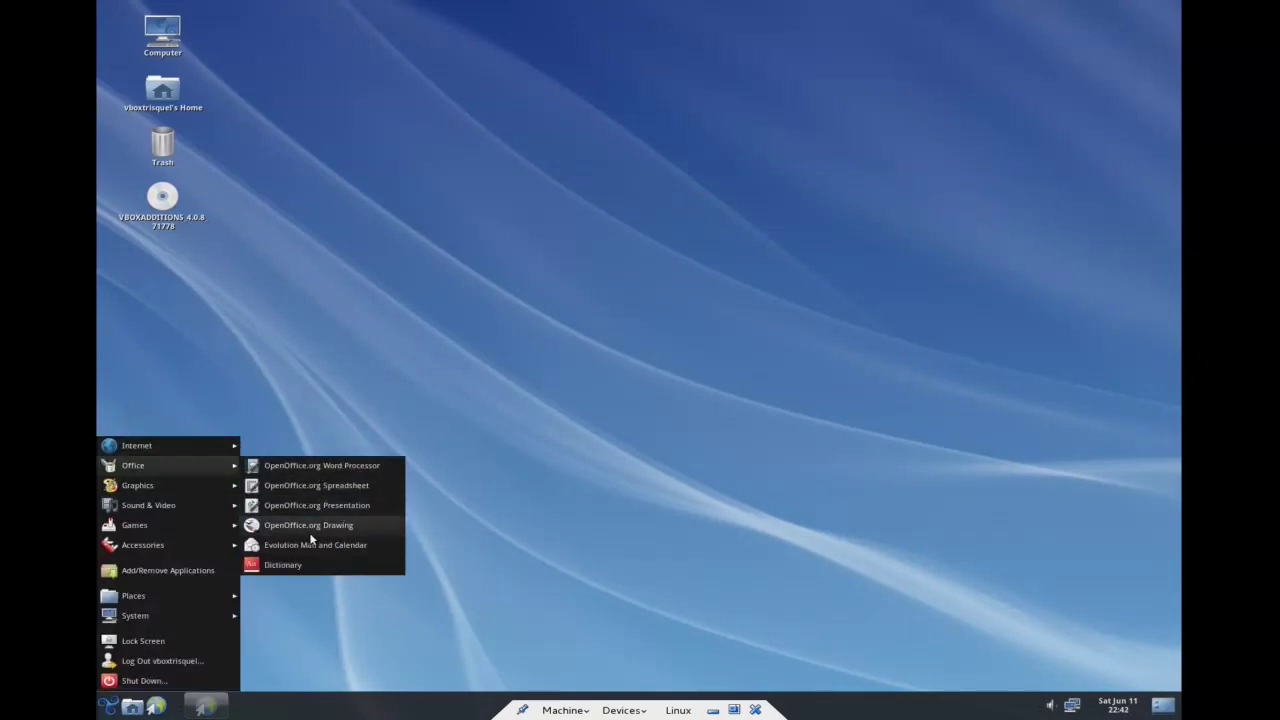
{"action": "left_click", "coordinate": [325, 466]}
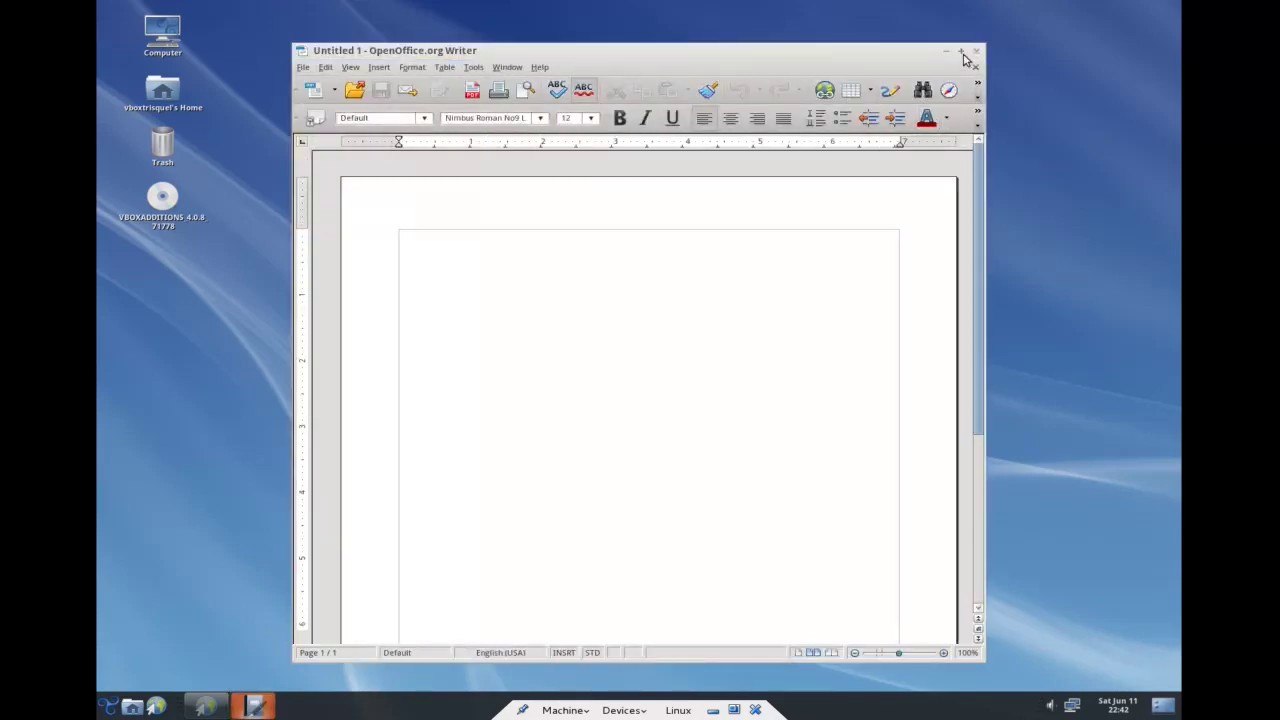
{"action": "left_click", "coordinate": [961, 51]}
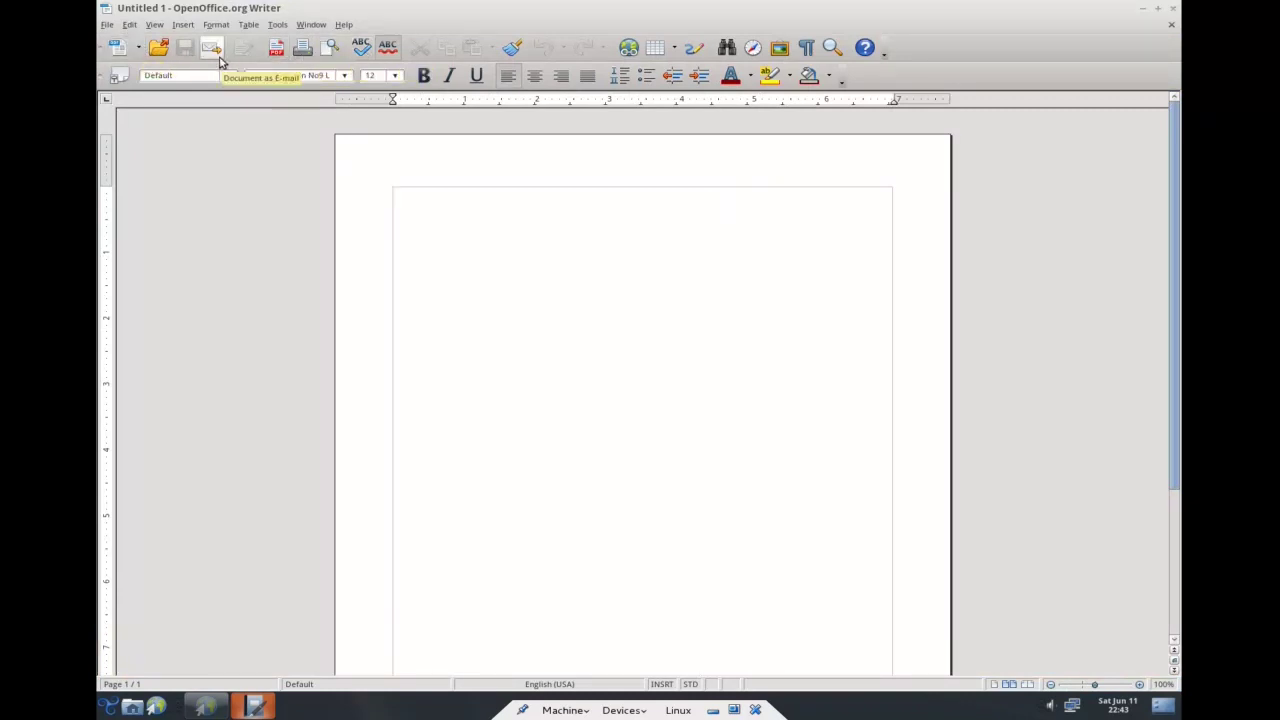
- Review the User Data options under Tools > Options, cancel, and close Writer
{"action": "left_click", "coordinate": [270, 27]}
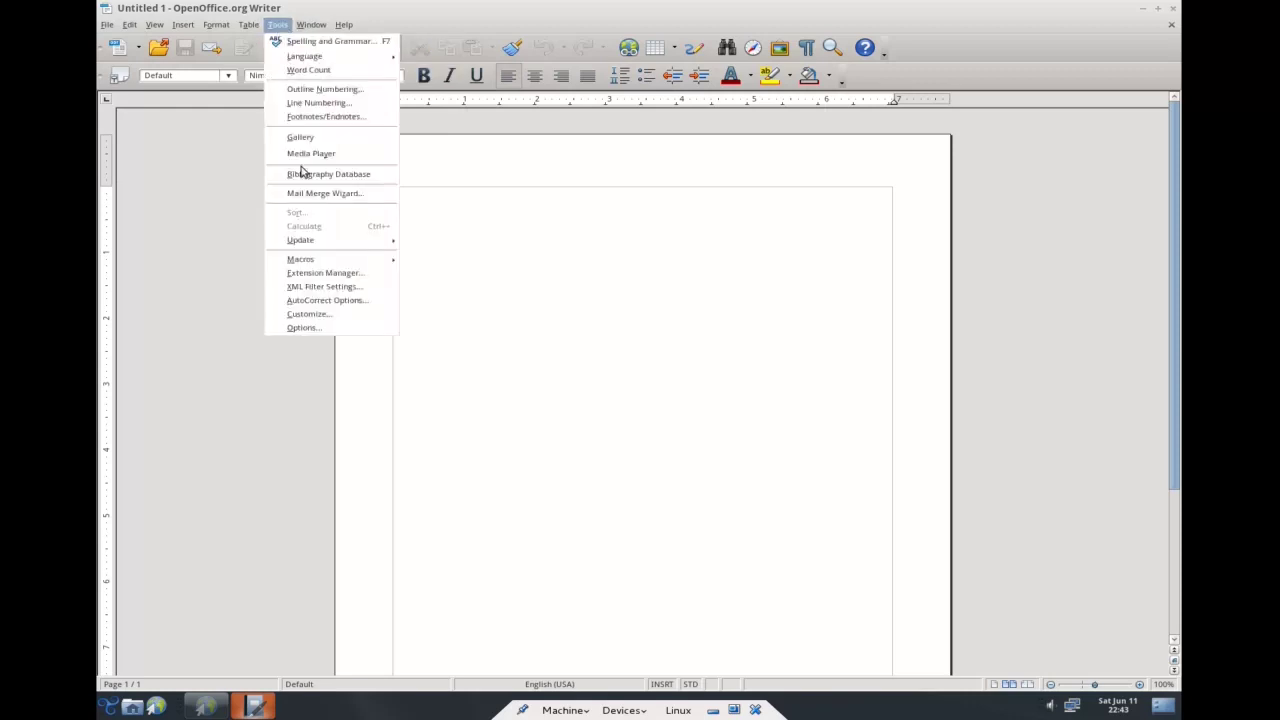
{"action": "left_click", "coordinate": [310, 327]}
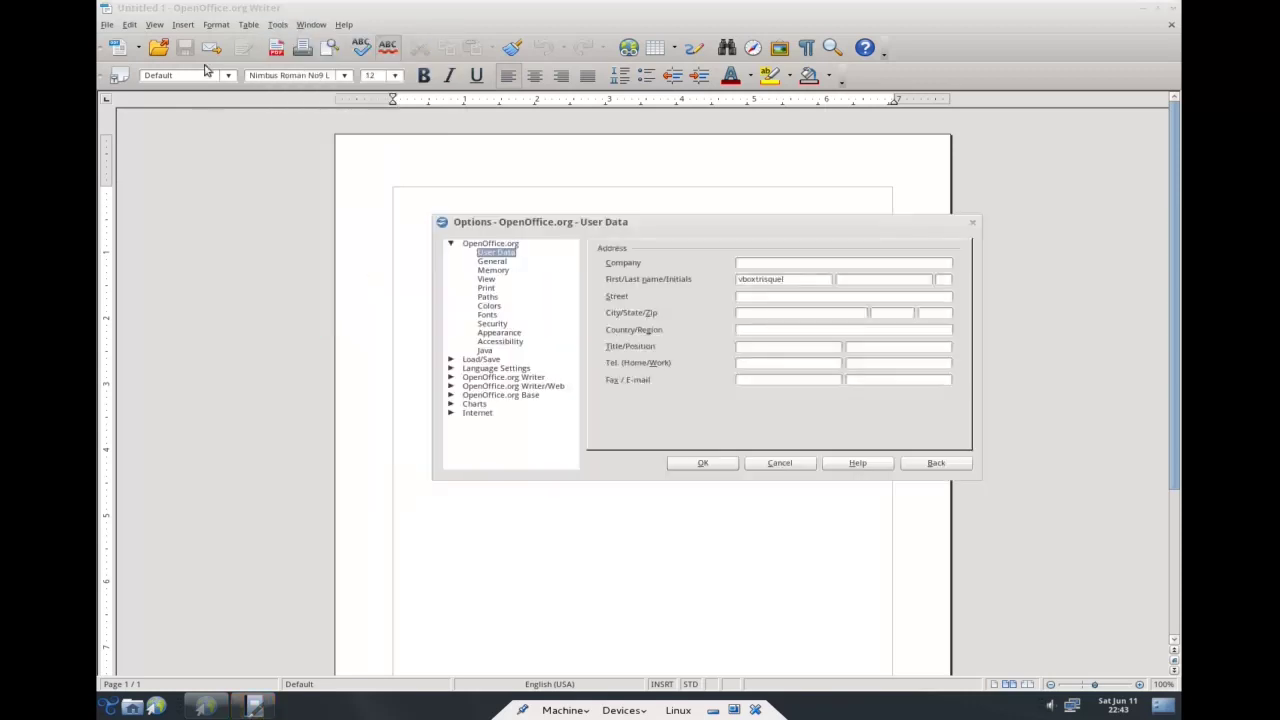
{"action": "left_click", "coordinate": [810, 465]}
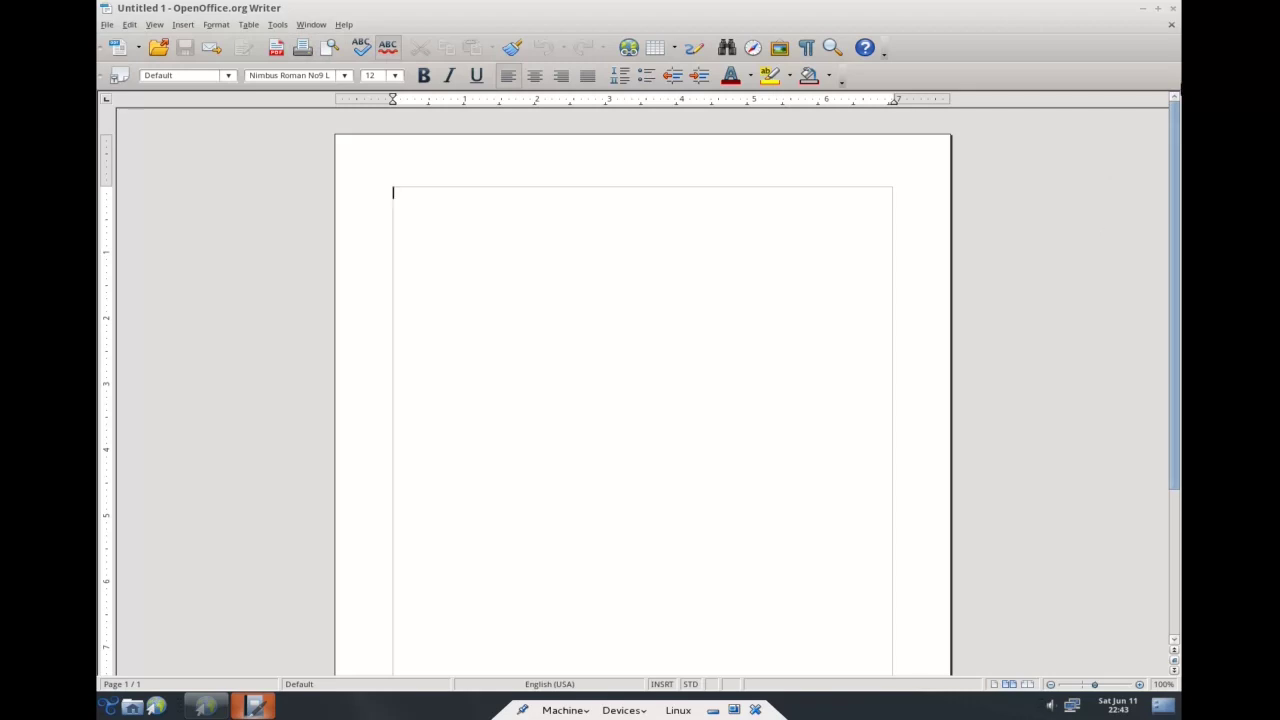
{"action": "left_click", "coordinate": [1173, 8]}
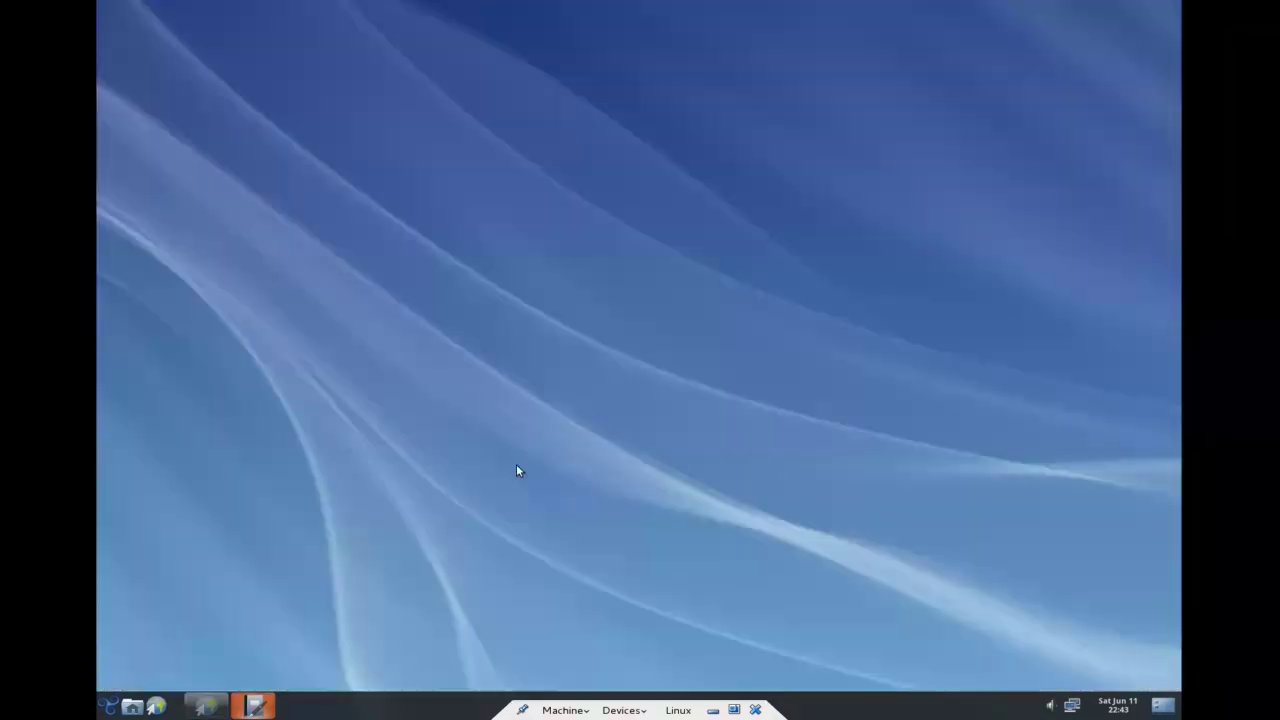
{"action": "left_click", "coordinate": [108, 706]}
{"action": "mouse_move", "coordinate": [203, 465]}
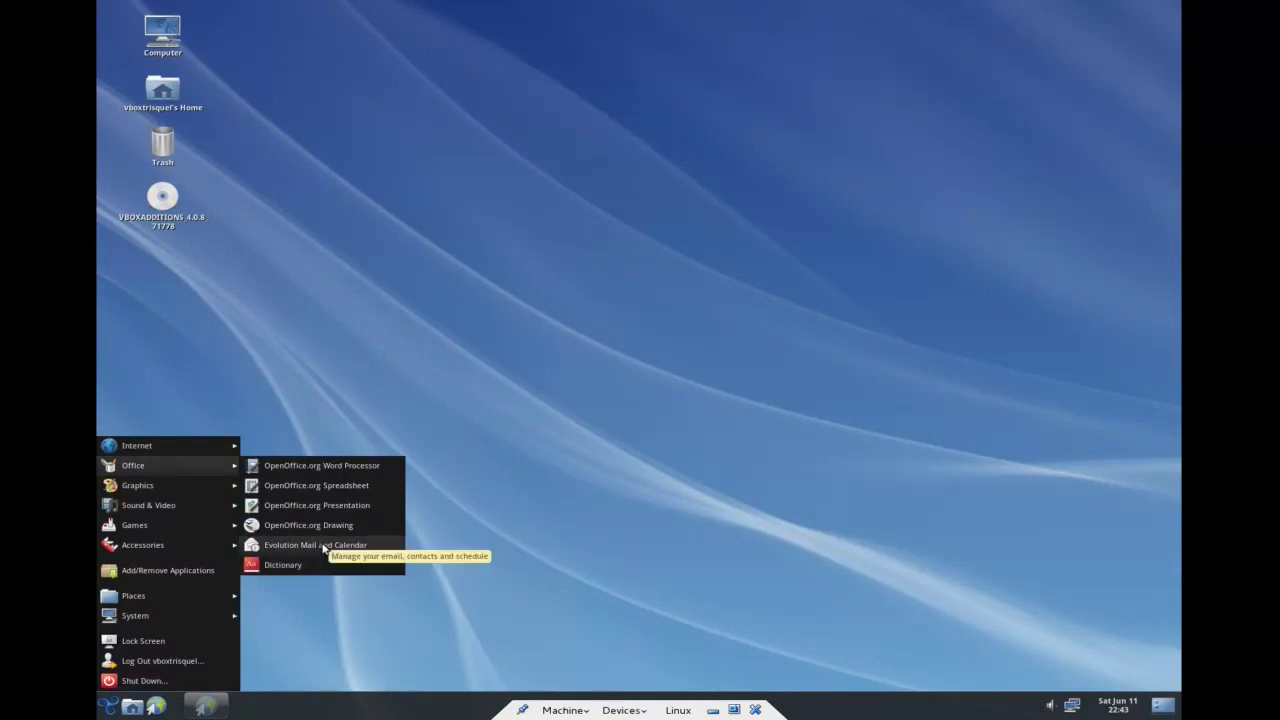
{"action": "mouse_move", "coordinate": [166, 483]}
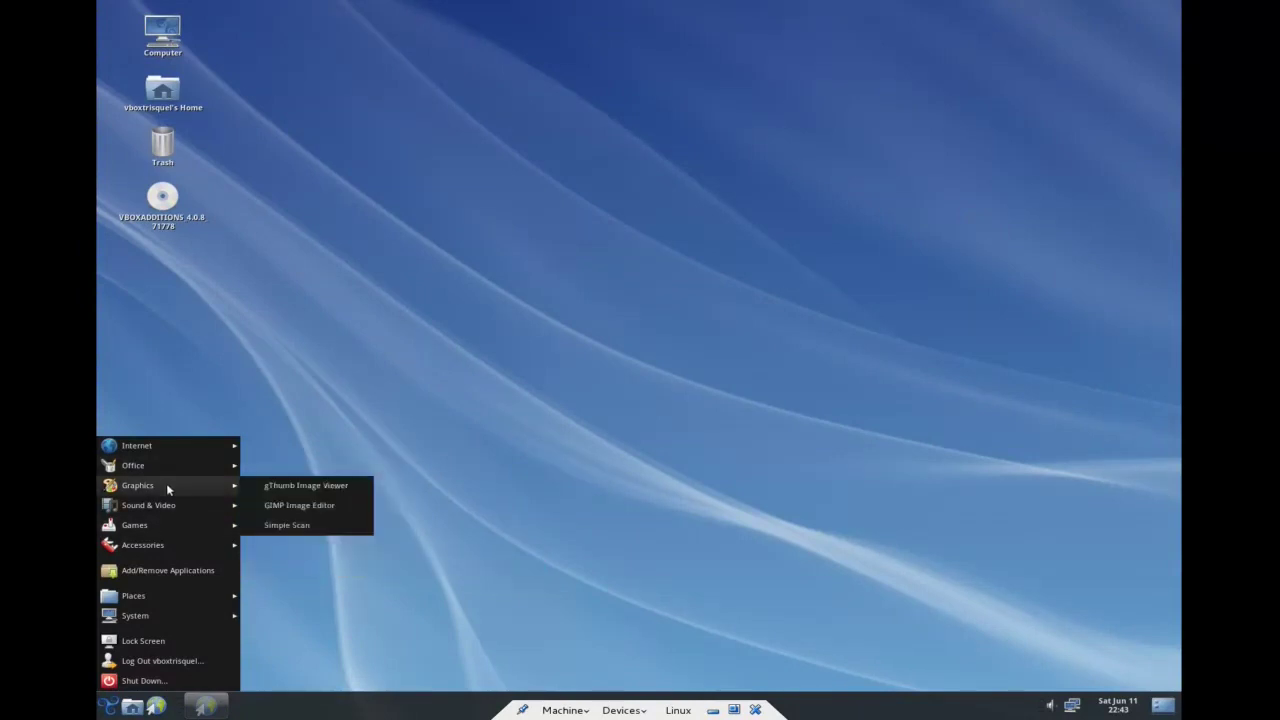
{"action": "left_click", "coordinate": [295, 522]}
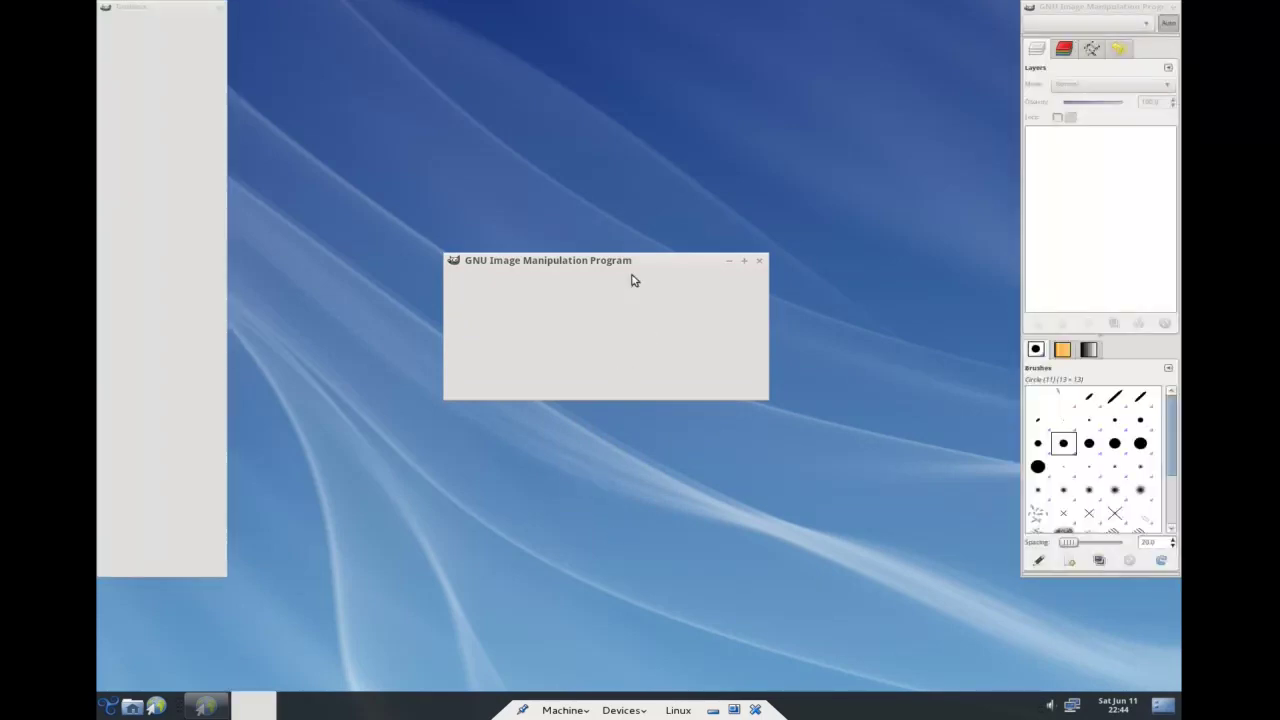
{"action": "left_click_drag", "start_coordinate": [626, 266], "coordinate": [609, 237]}
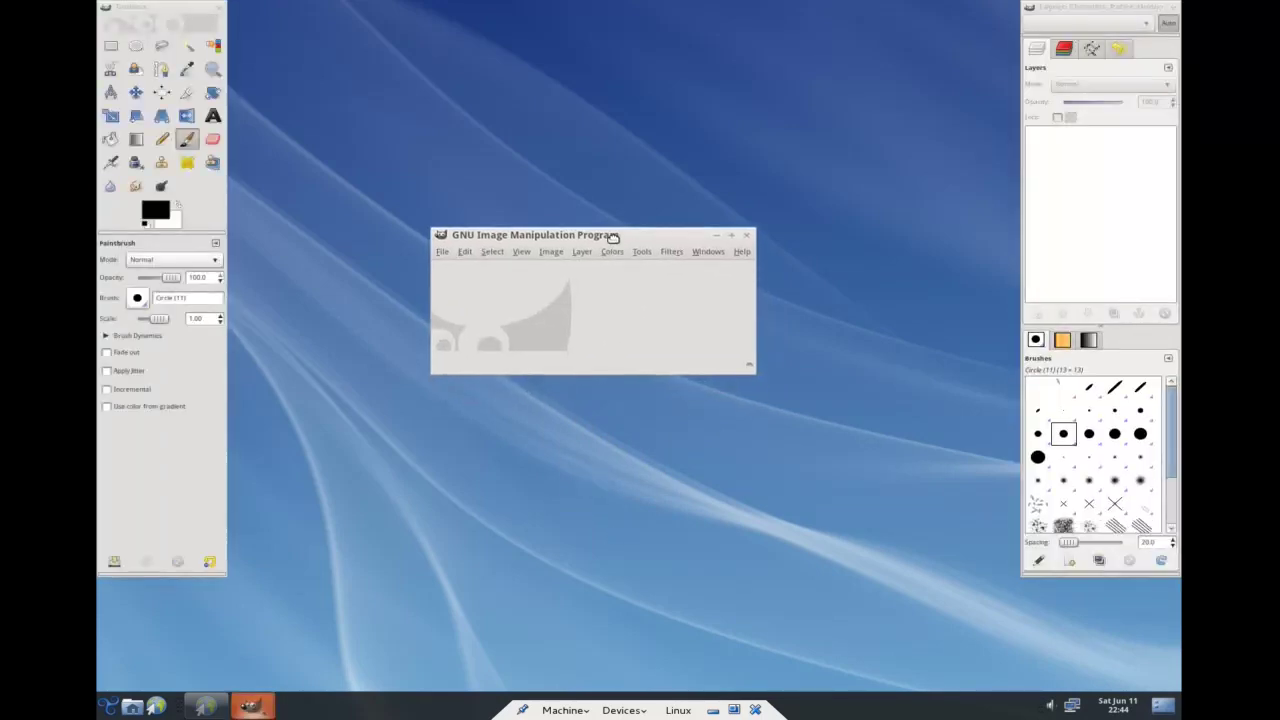
{"action": "left_click", "coordinate": [740, 253]}
{"action": "mouse_move", "coordinate": [442, 256]}
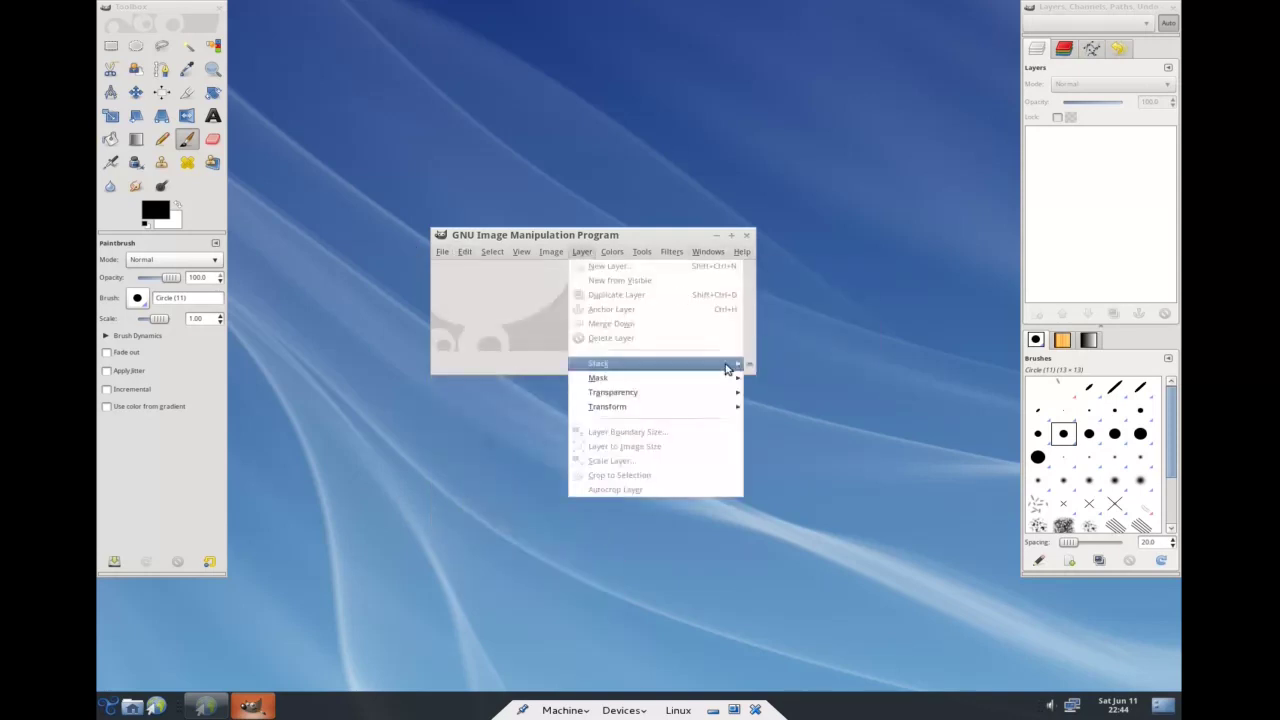
{"action": "left_click", "coordinate": [517, 294]}
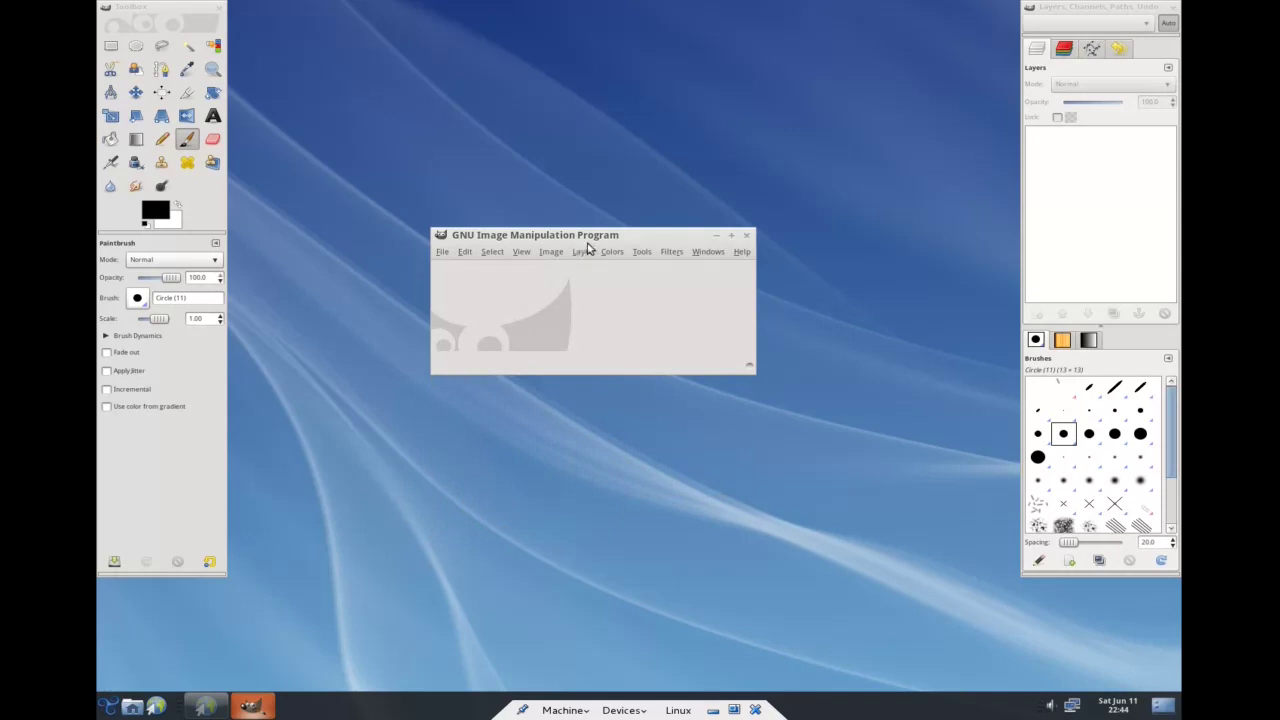
{"action": "mouse_move", "coordinate": [590, 237]}
{"action": "left_mouse_down"}
{"action": "mouse_move", "coordinate": [594, 227]}
{"action": "mouse_move", "coordinate": [591, 246]}
{"action": "left_mouse_up"}
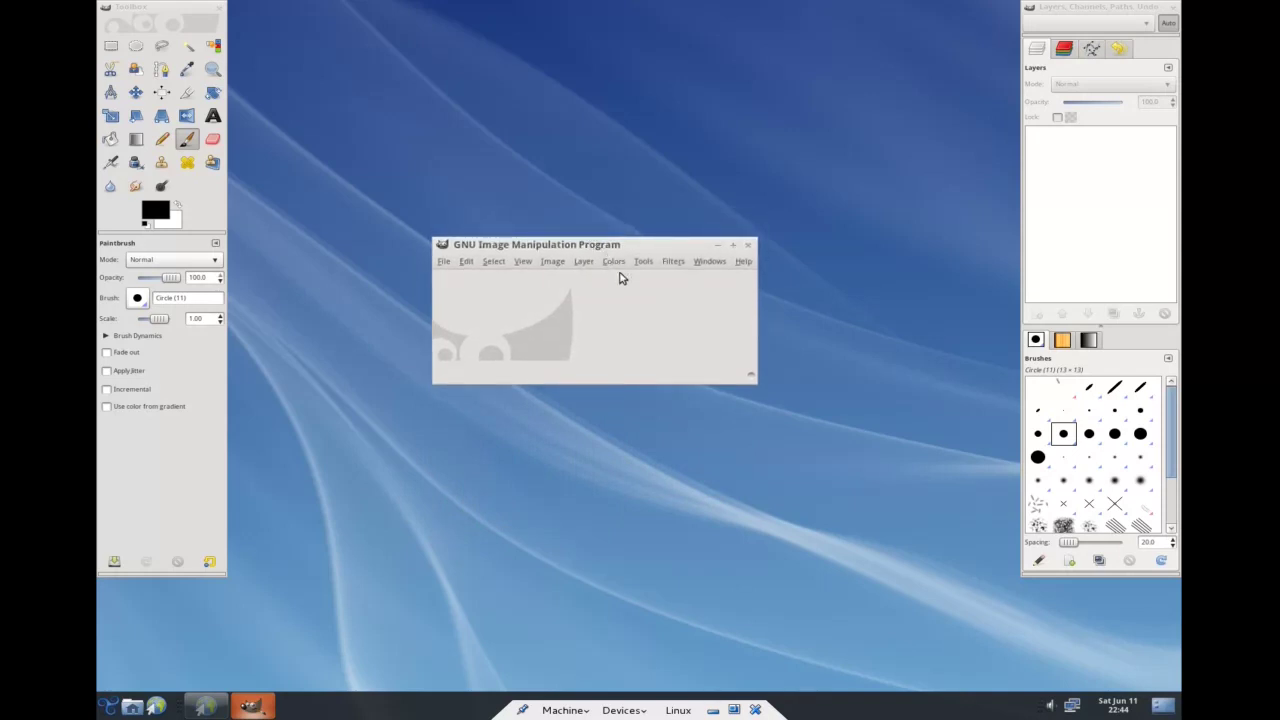
{"action": "left_click", "coordinate": [749, 248]}
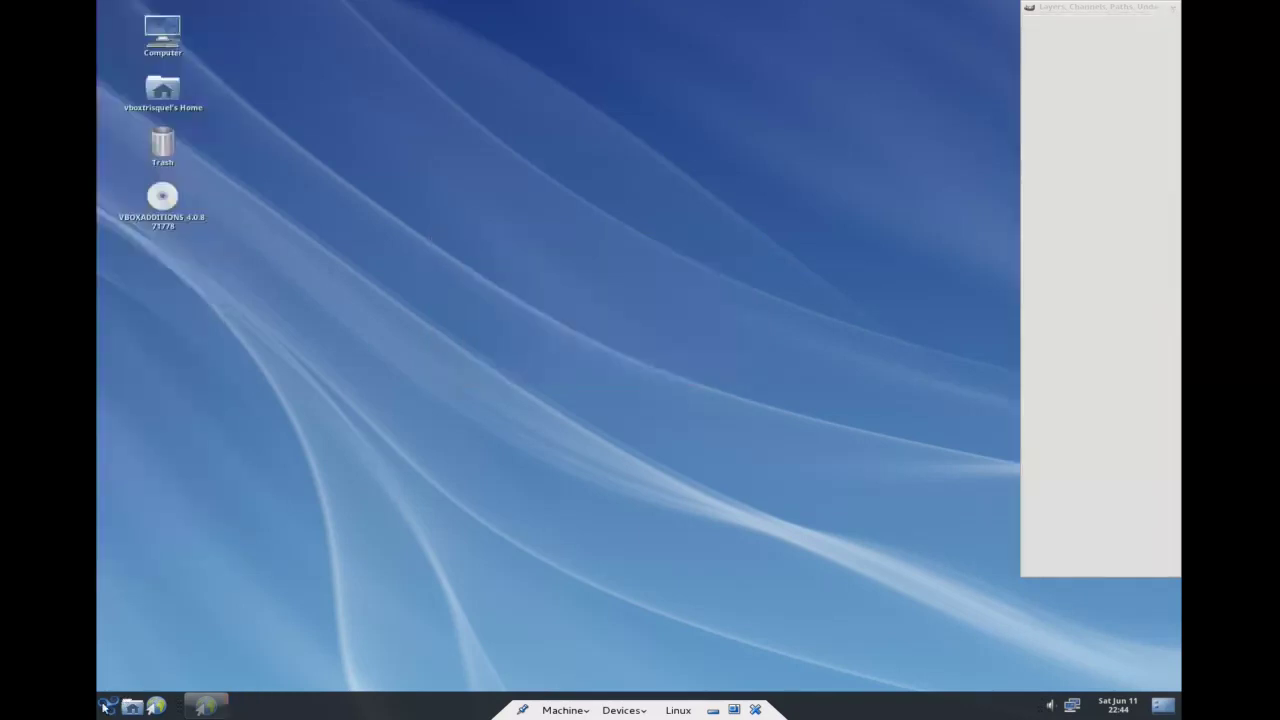
{"action": "left_click", "coordinate": [108, 706]}
{"action": "mouse_move", "coordinate": [153, 486]}
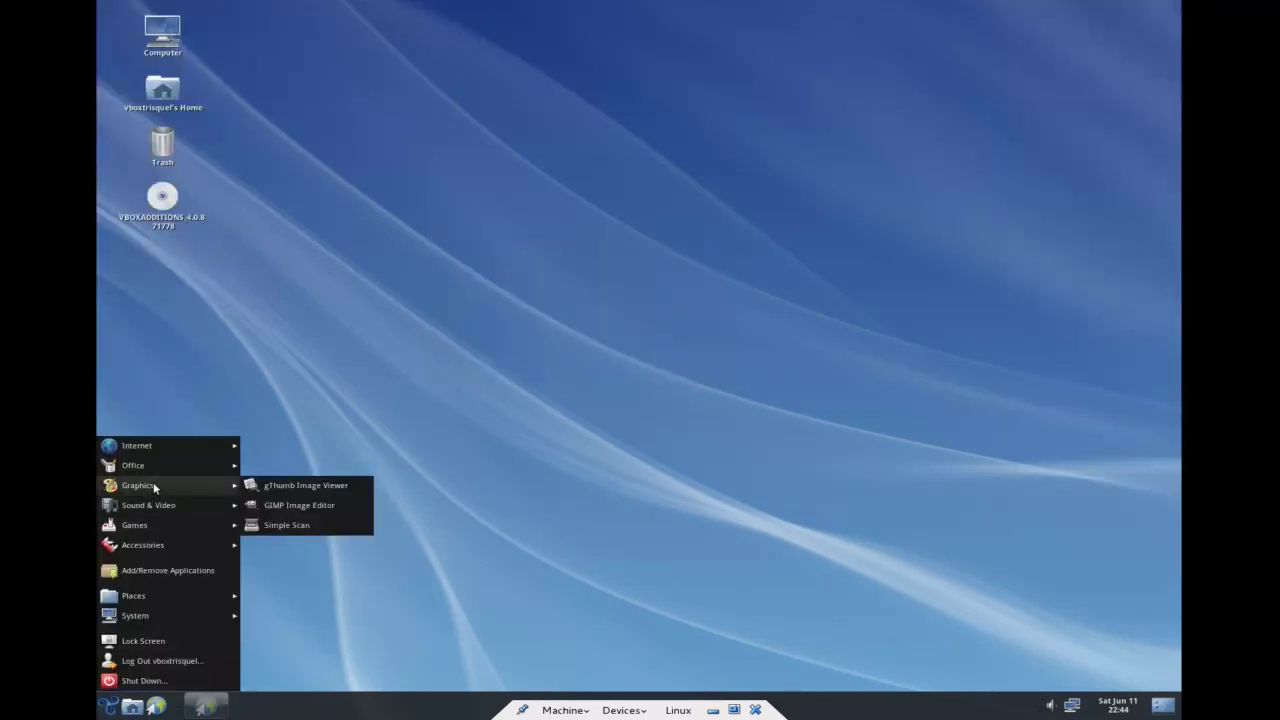
{"action": "left_click", "coordinate": [289, 530]}
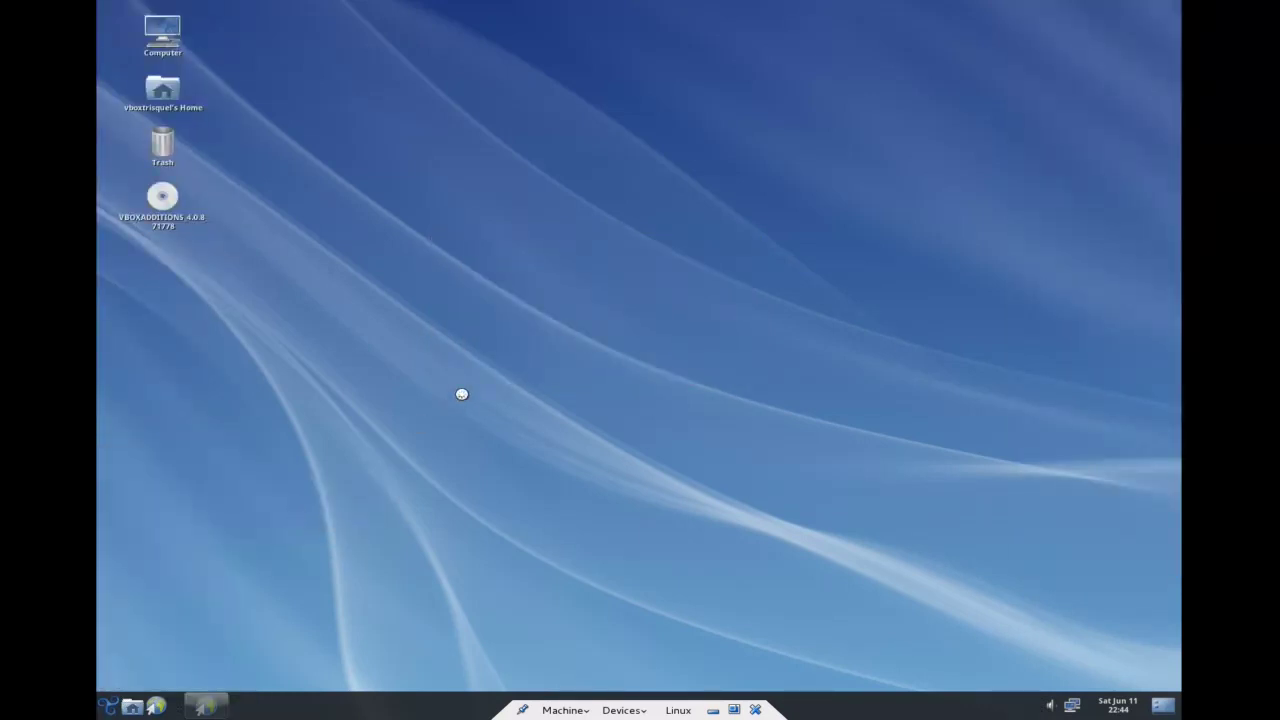
{"action": "left_click_drag", "start_coordinate": [458, 45], "coordinate": [593, 103]}
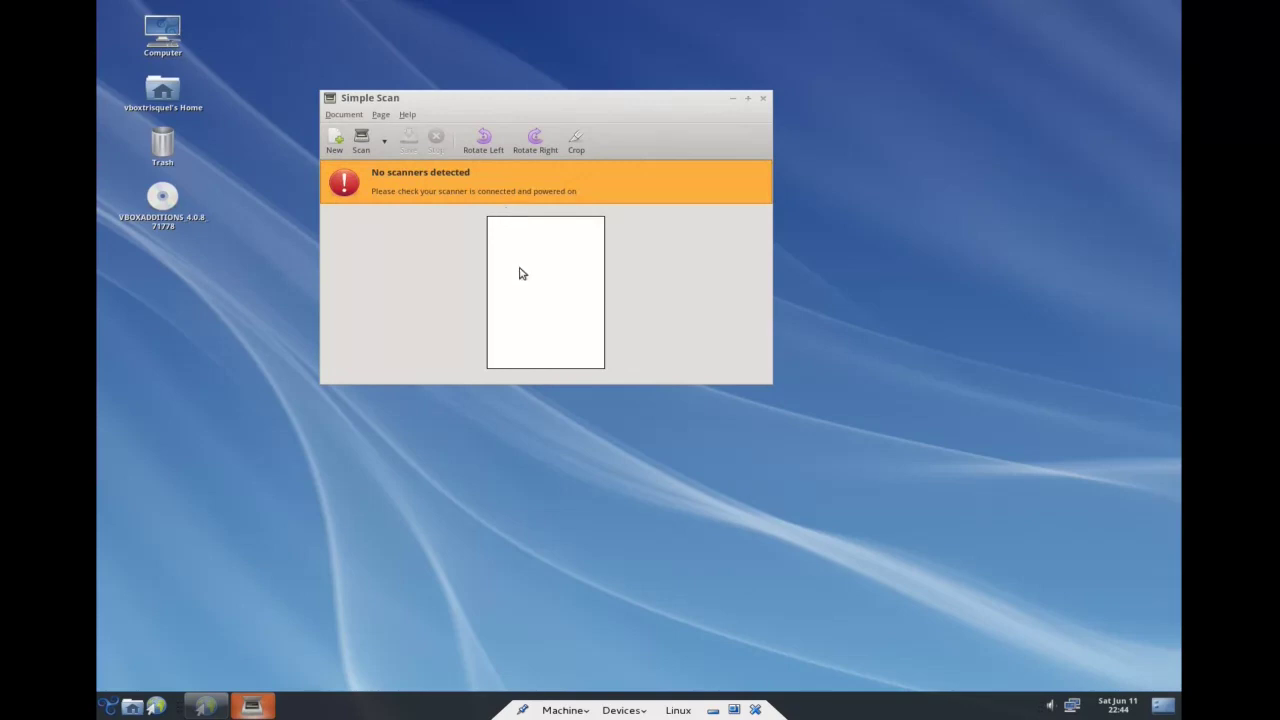
{"action": "left_click", "coordinate": [761, 100]}
{"action": "left_click", "coordinate": [108, 707]}
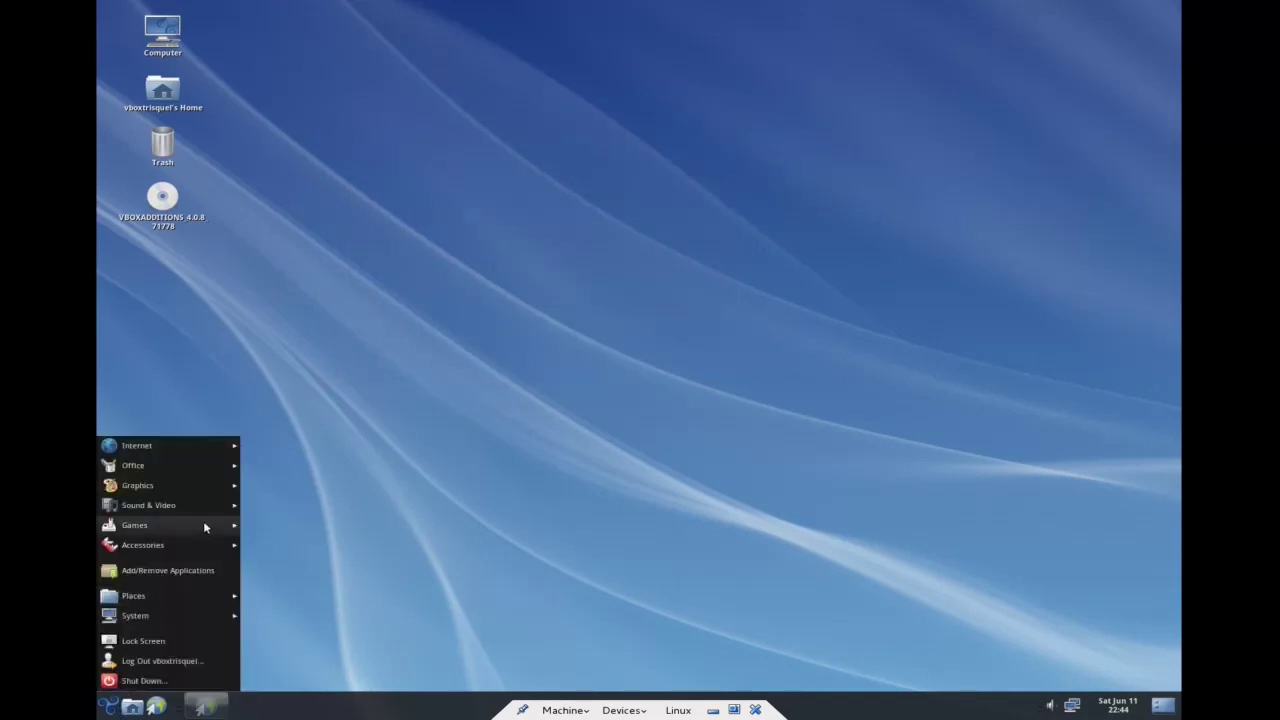
{"action": "mouse_move", "coordinate": [208, 512]}
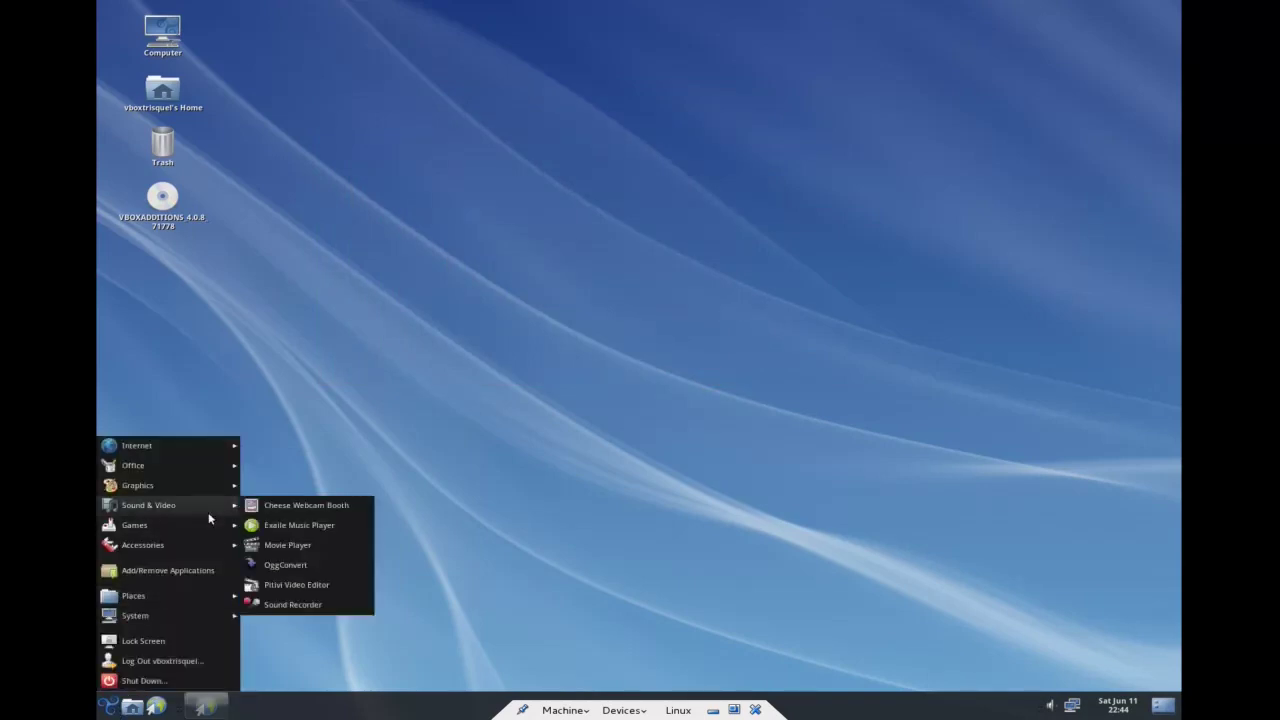
{"action": "left_click", "coordinate": [331, 526]}
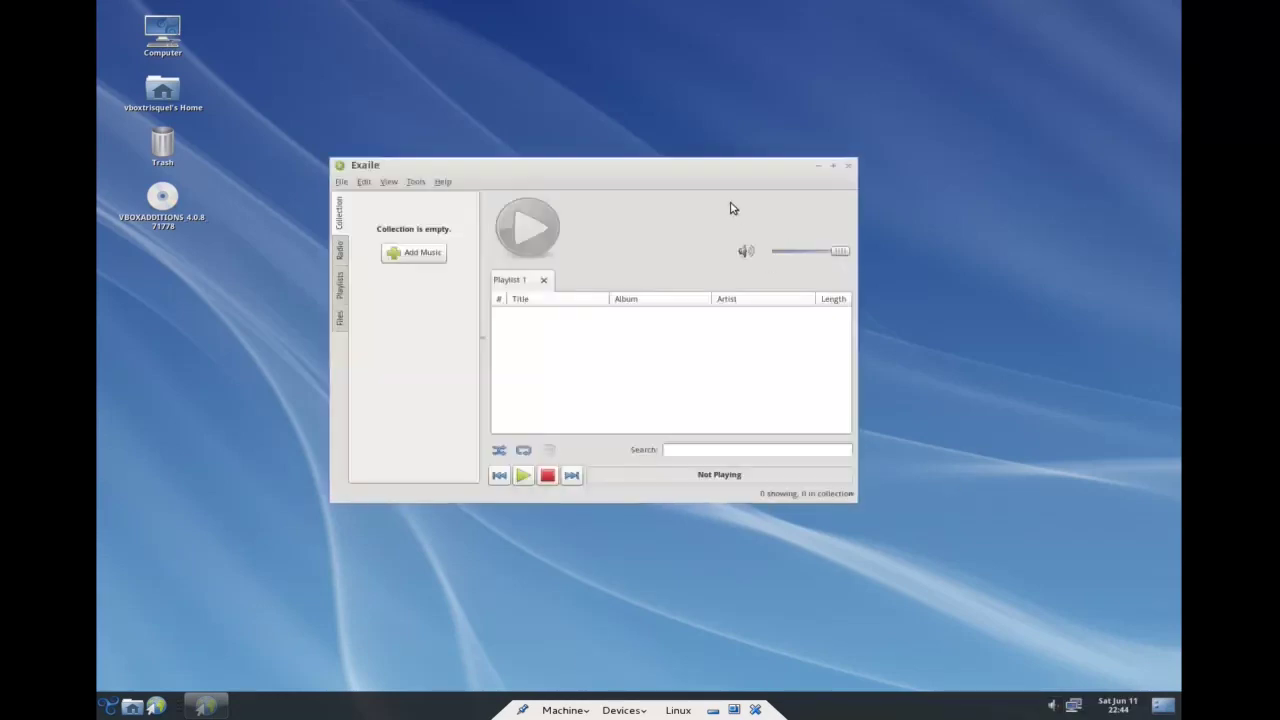
{"action": "left_click_drag", "start_coordinate": [711, 167], "coordinate": [753, 157]}
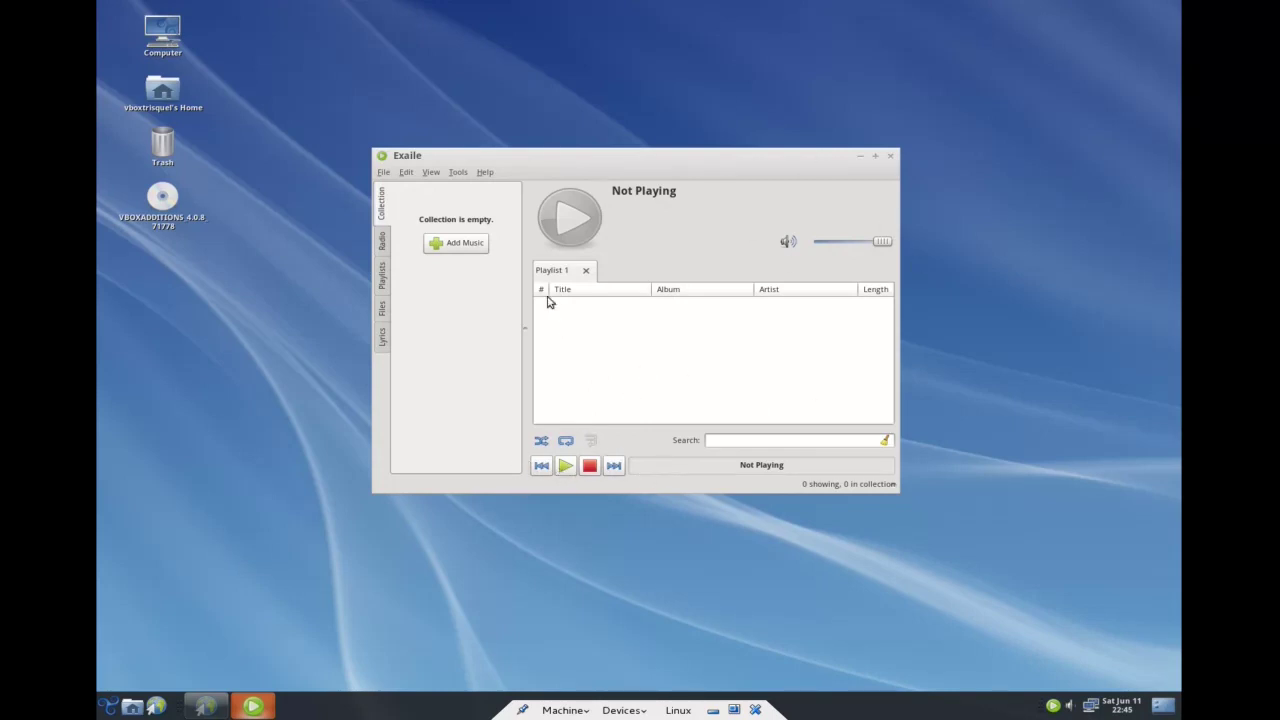
{"action": "left_click", "coordinate": [887, 158]}
{"action": "left_click", "coordinate": [115, 708]}
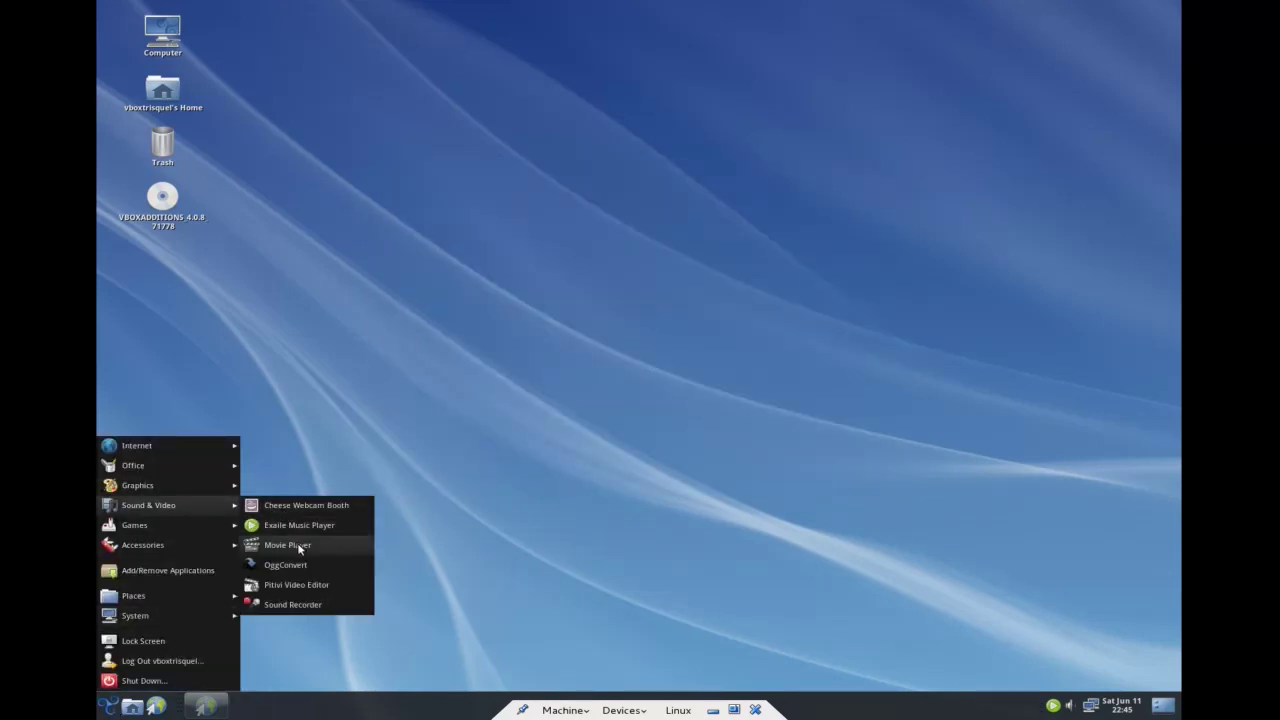
{"action": "left_click", "coordinate": [297, 545]}
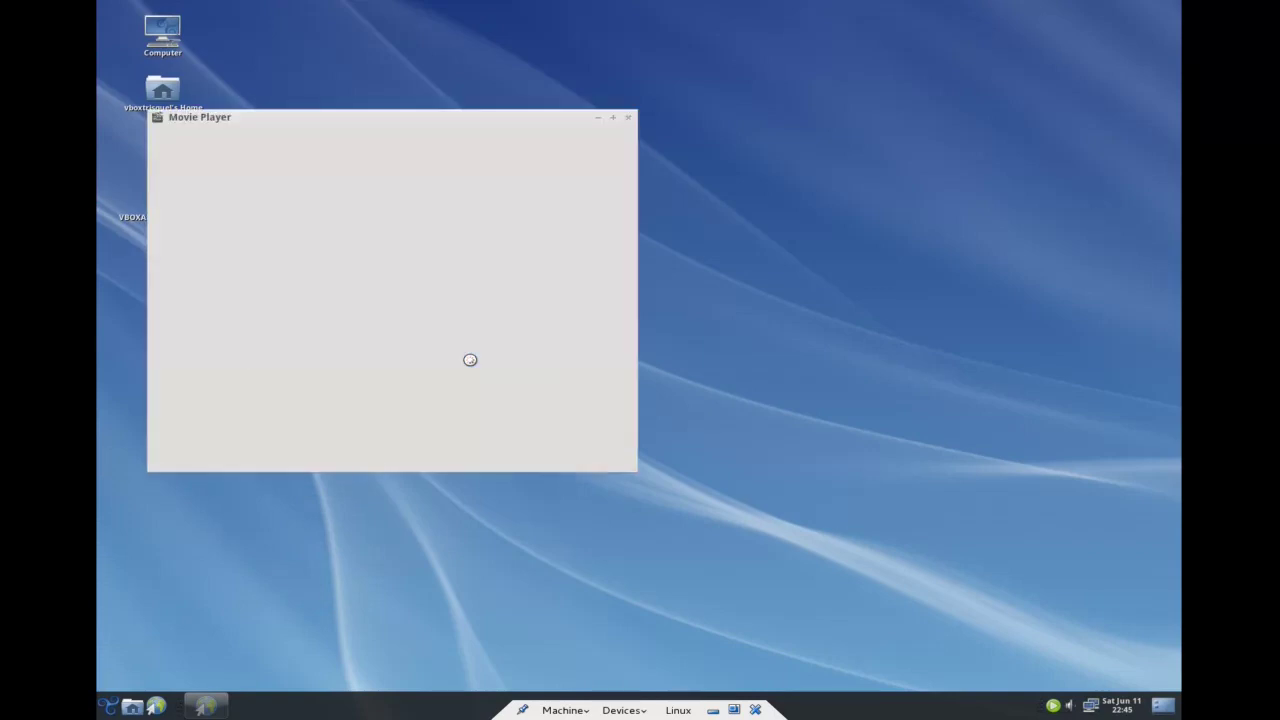
{"action": "left_click_drag", "start_coordinate": [451, 117], "coordinate": [656, 130]}
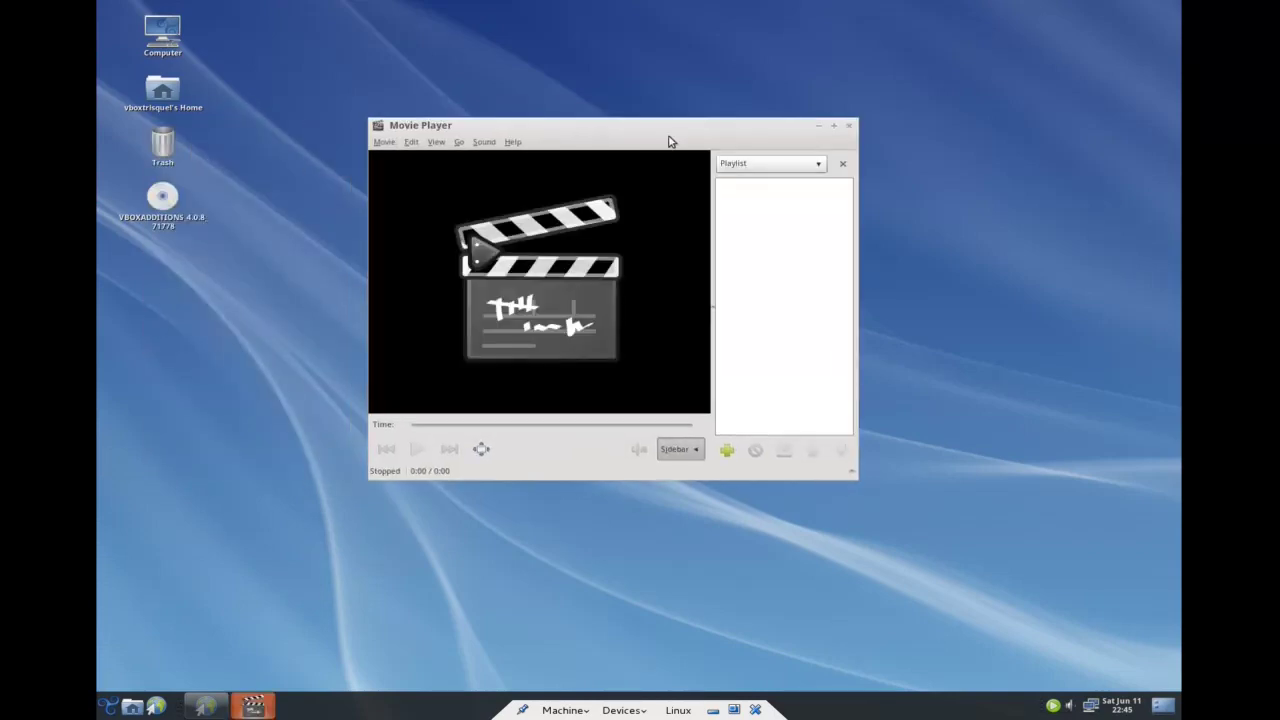
{"action": "left_click", "coordinate": [850, 127]}
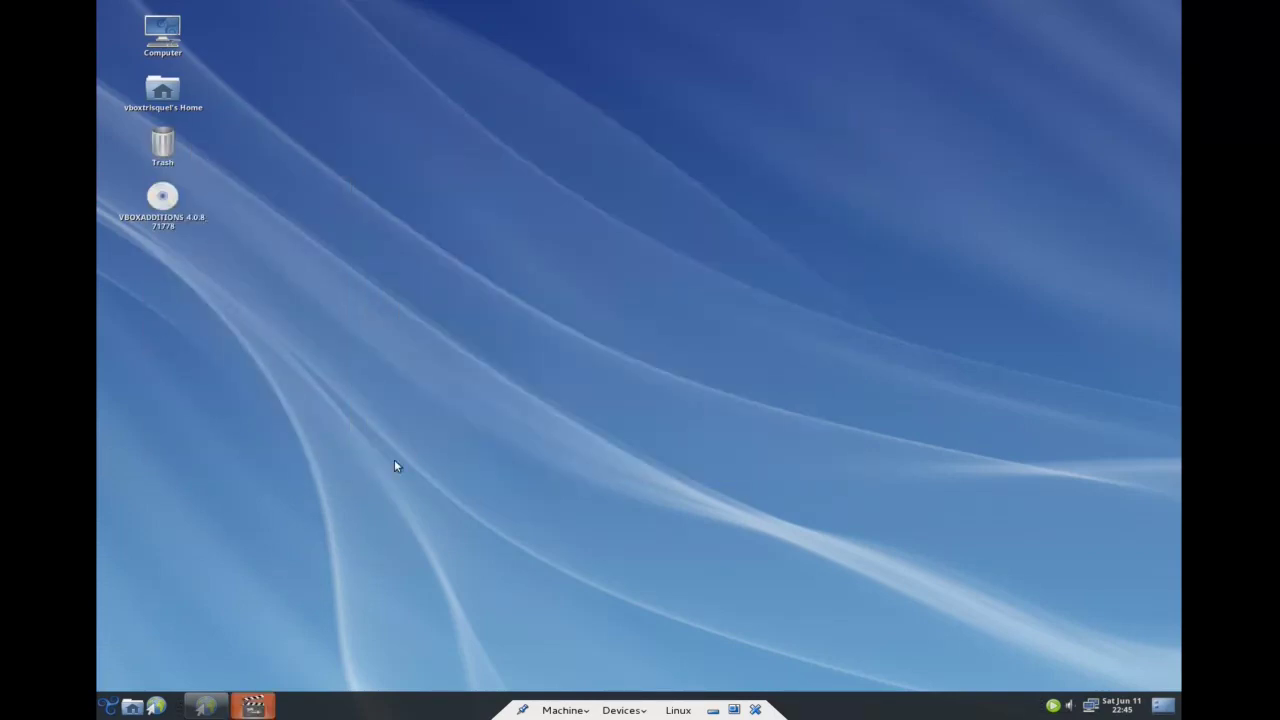
{"action": "left_click", "coordinate": [104, 707]}
{"action": "mouse_move", "coordinate": [174, 508]}
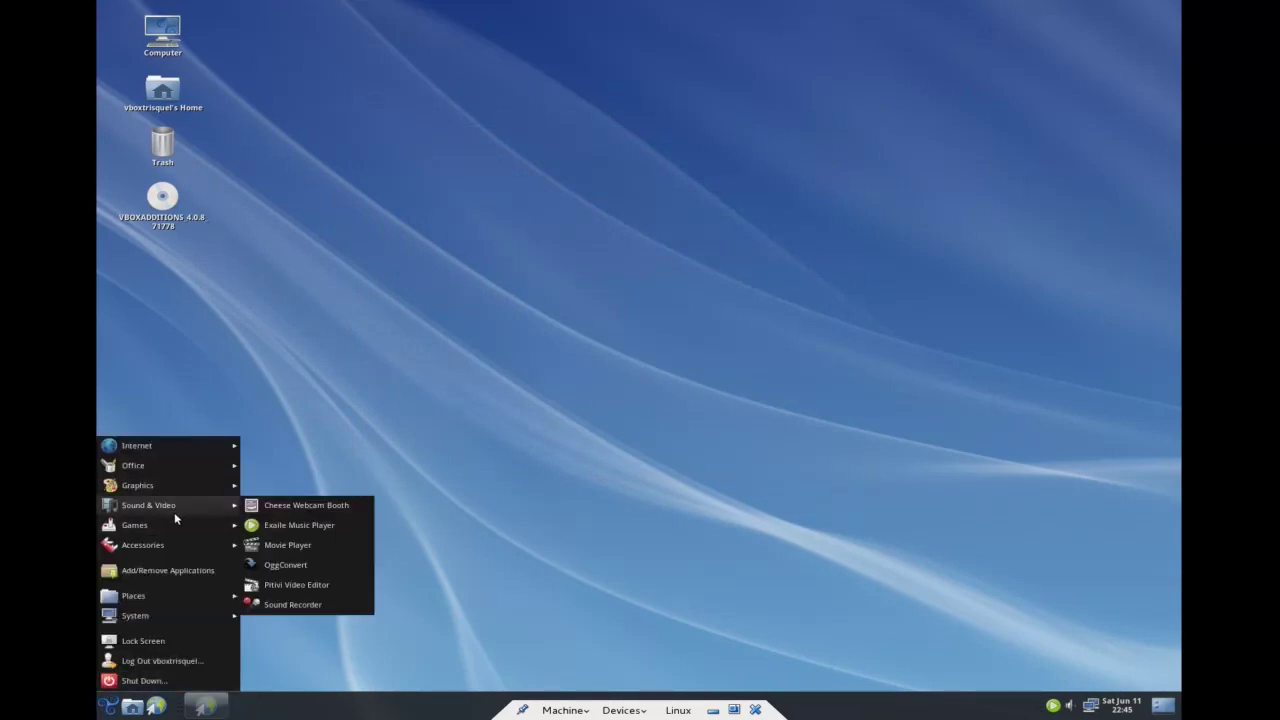
{"action": "left_click", "coordinate": [300, 585]}
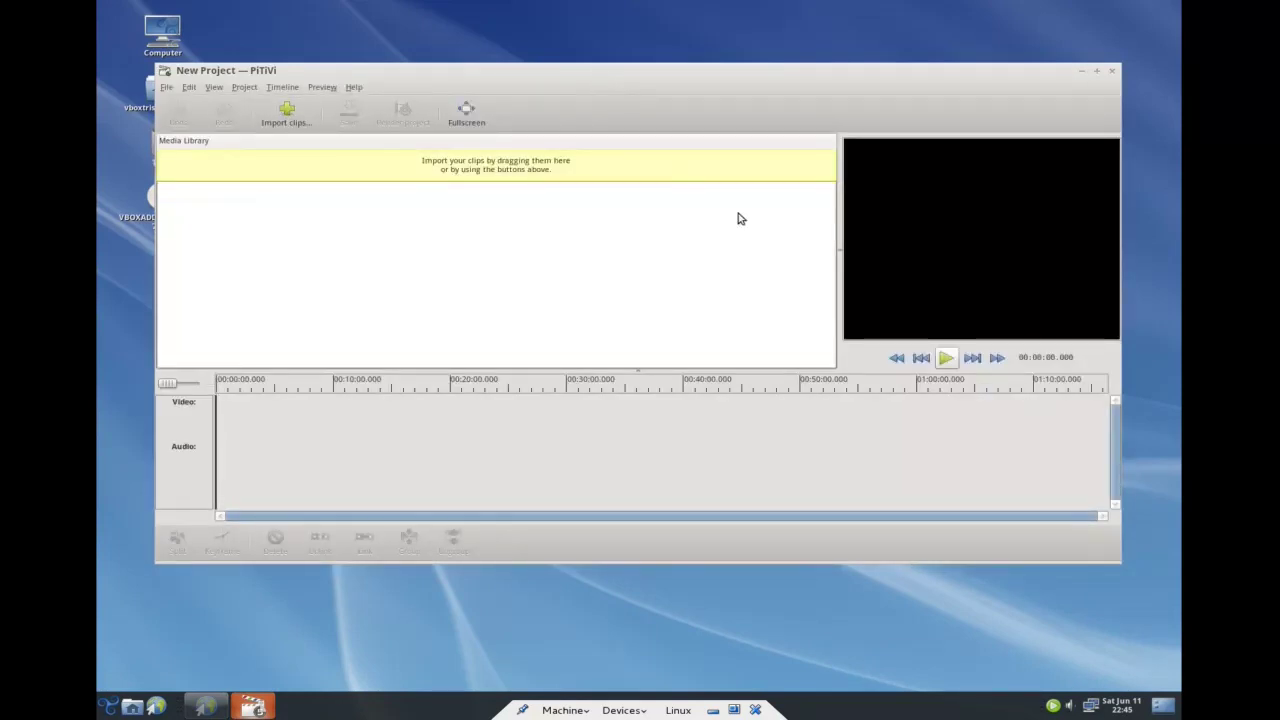
{"action": "left_click", "coordinate": [1111, 71]}
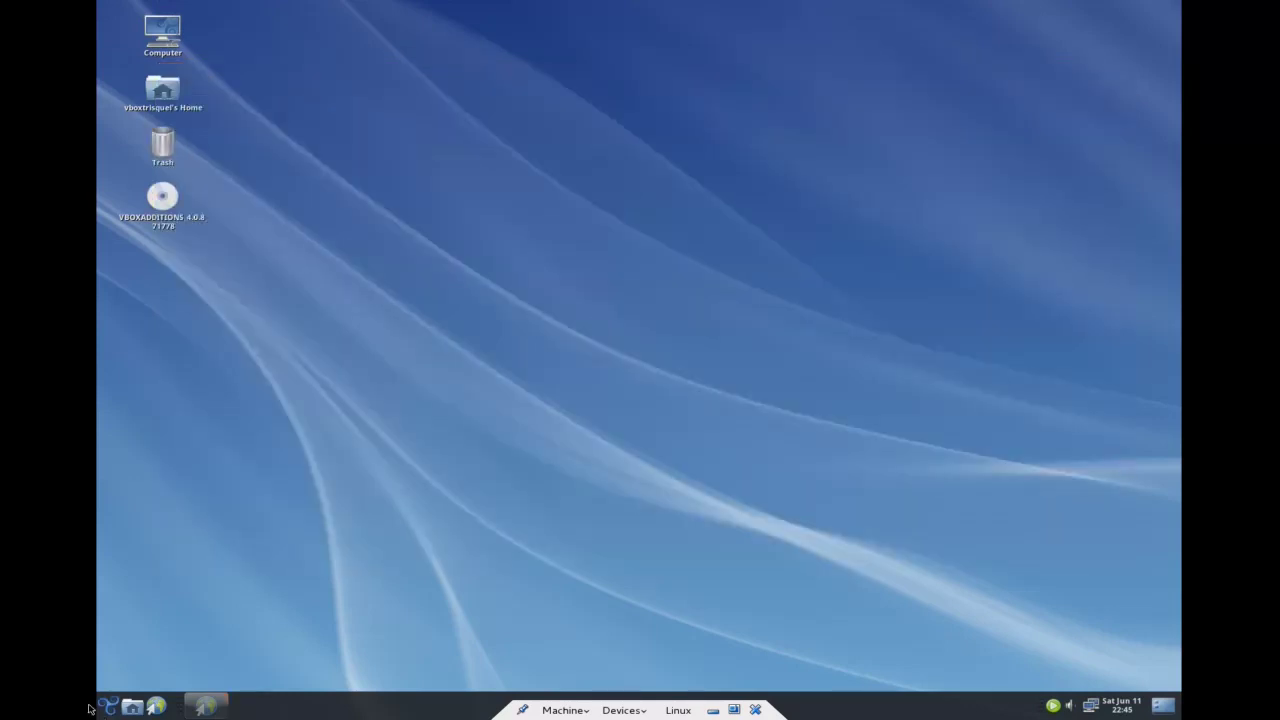
- Open the main menu and browse the Sound & Video, Games and Accessories submenus
{"action": "left_click", "coordinate": [108, 707]}
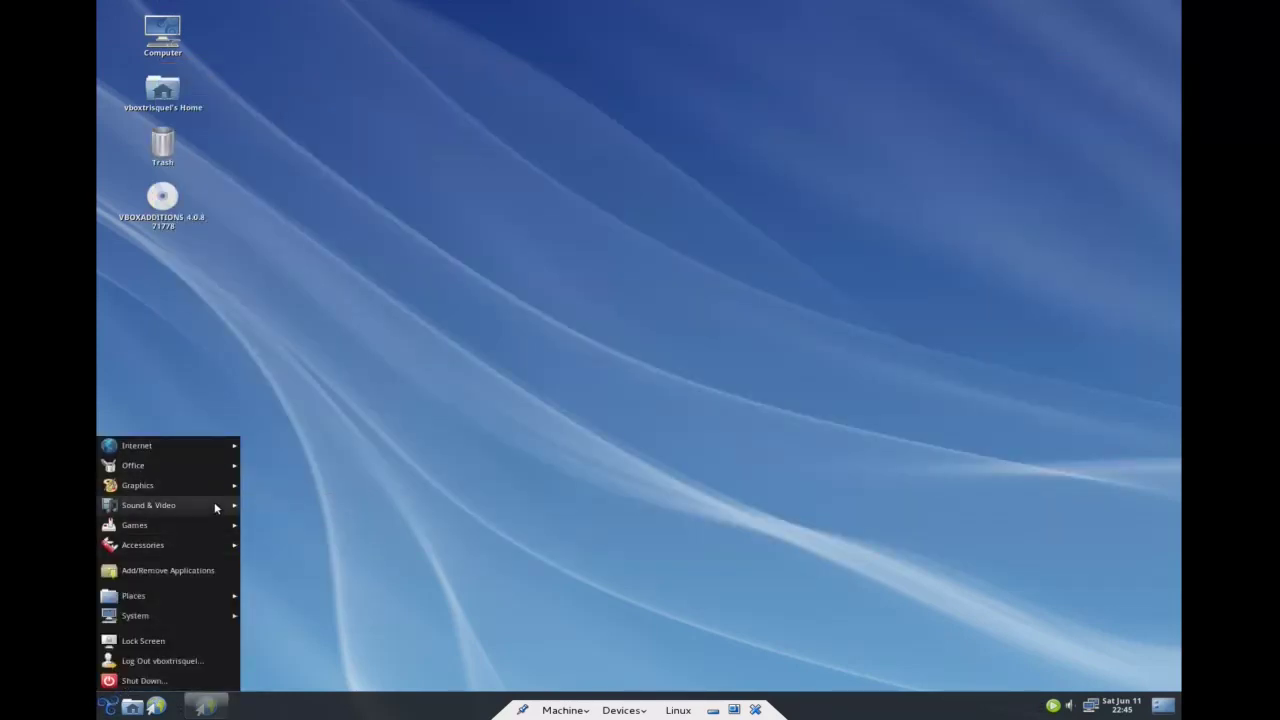
{"action": "mouse_move", "coordinate": [214, 506]}
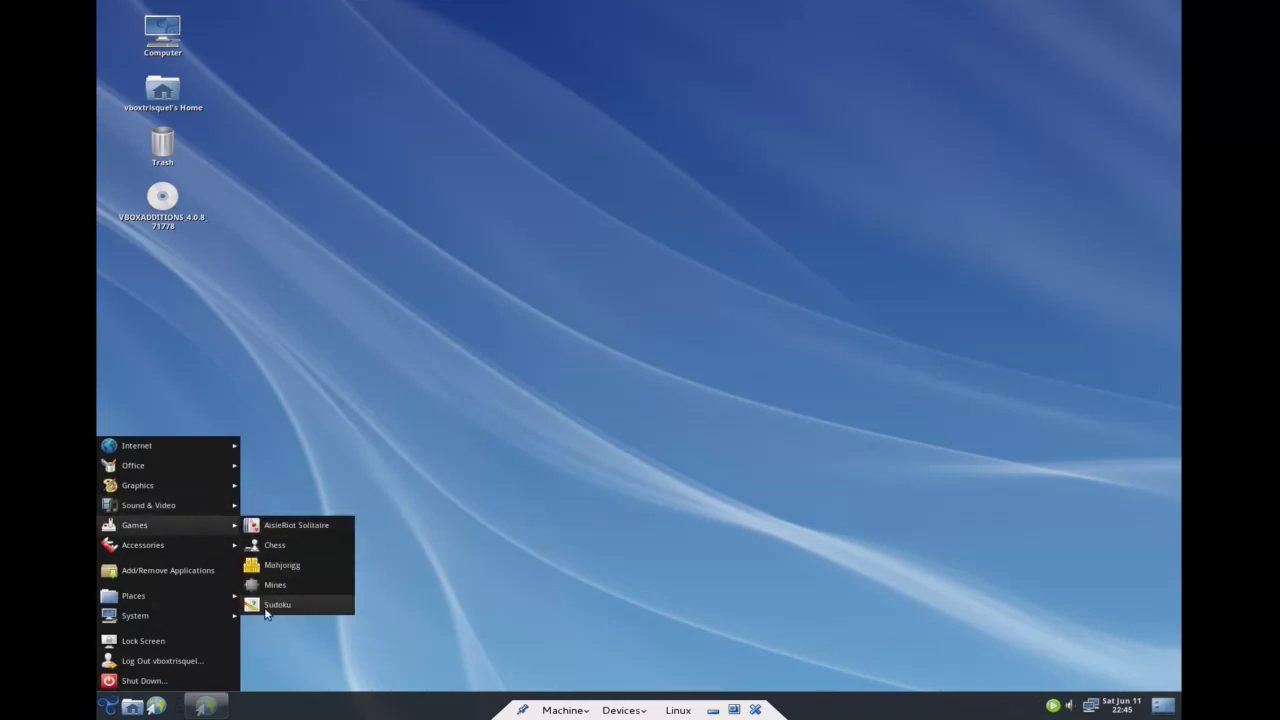
{"action": "mouse_move", "coordinate": [210, 545]}
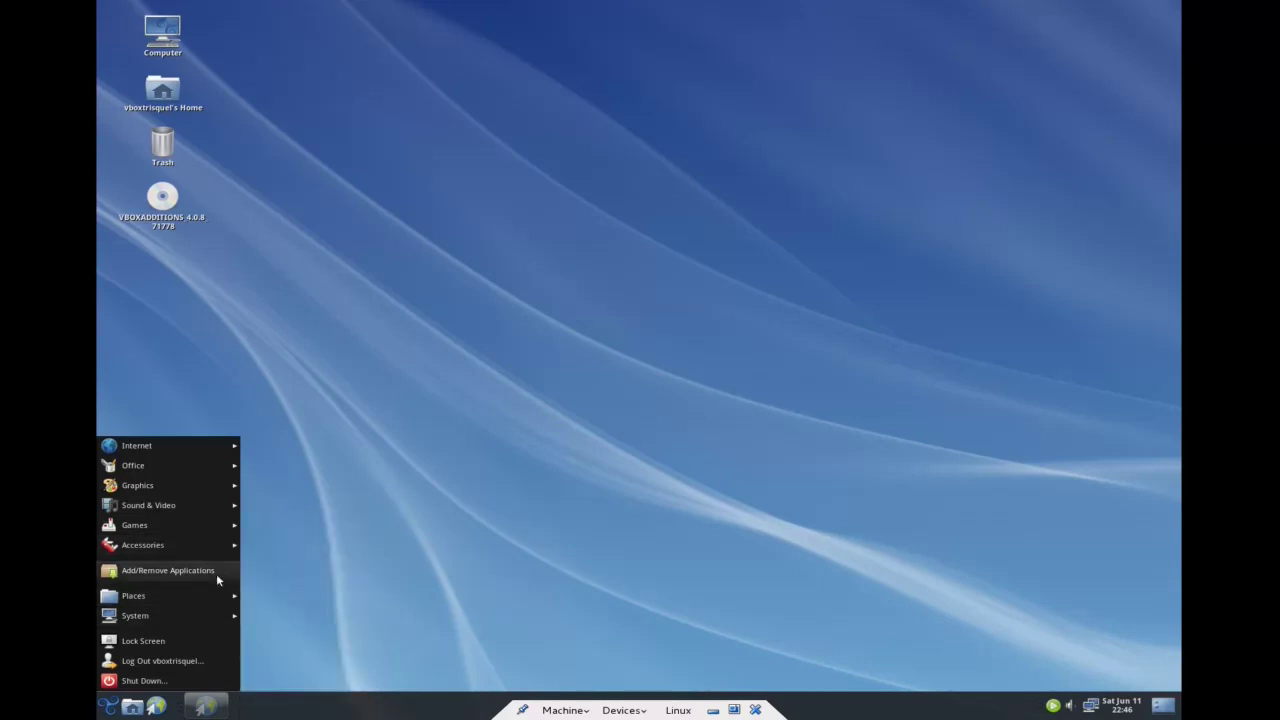
- Launch Add/Remove Applications, move it up, and enlarge the application list over the description area
{"action": "left_click", "coordinate": [216, 573]}
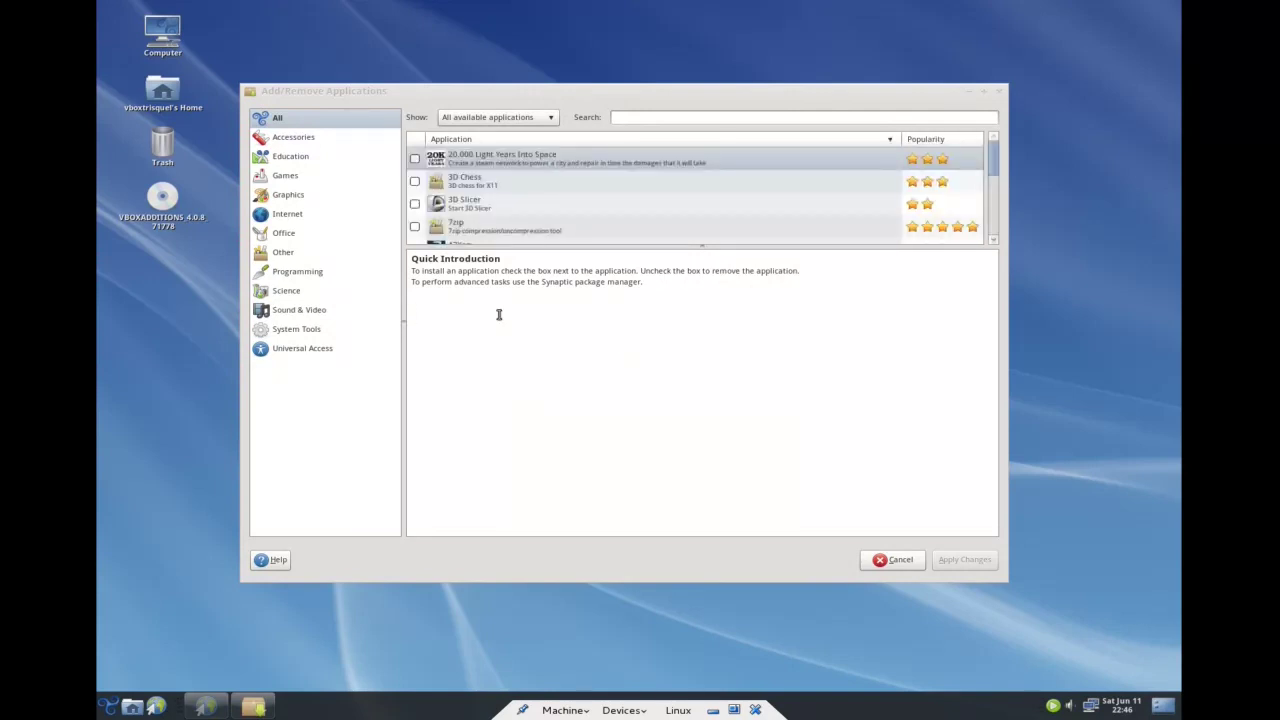
{"action": "mouse_move", "coordinate": [683, 94]}
{"action": "left_mouse_down"}
{"action": "mouse_move", "coordinate": [693, 61]}
{"action": "mouse_move", "coordinate": [679, 89]}
{"action": "left_mouse_up"}
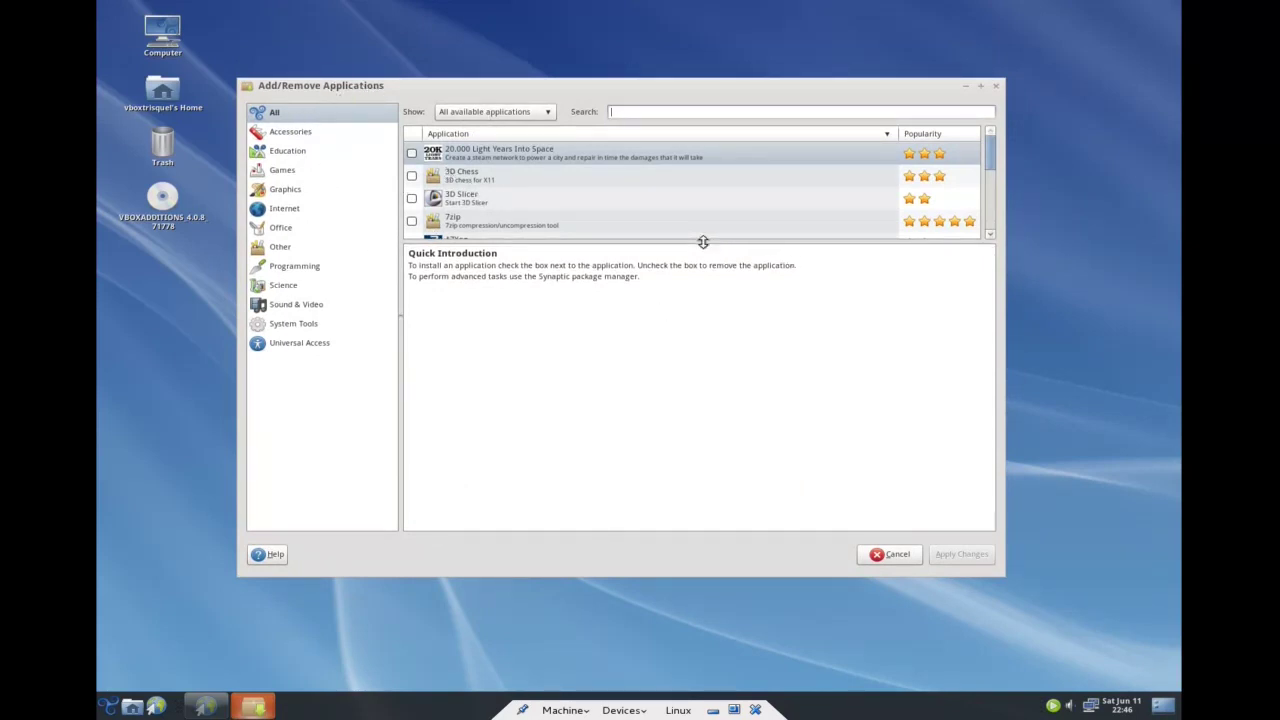
{"action": "left_click_drag", "start_coordinate": [703, 240], "coordinate": [686, 407]}
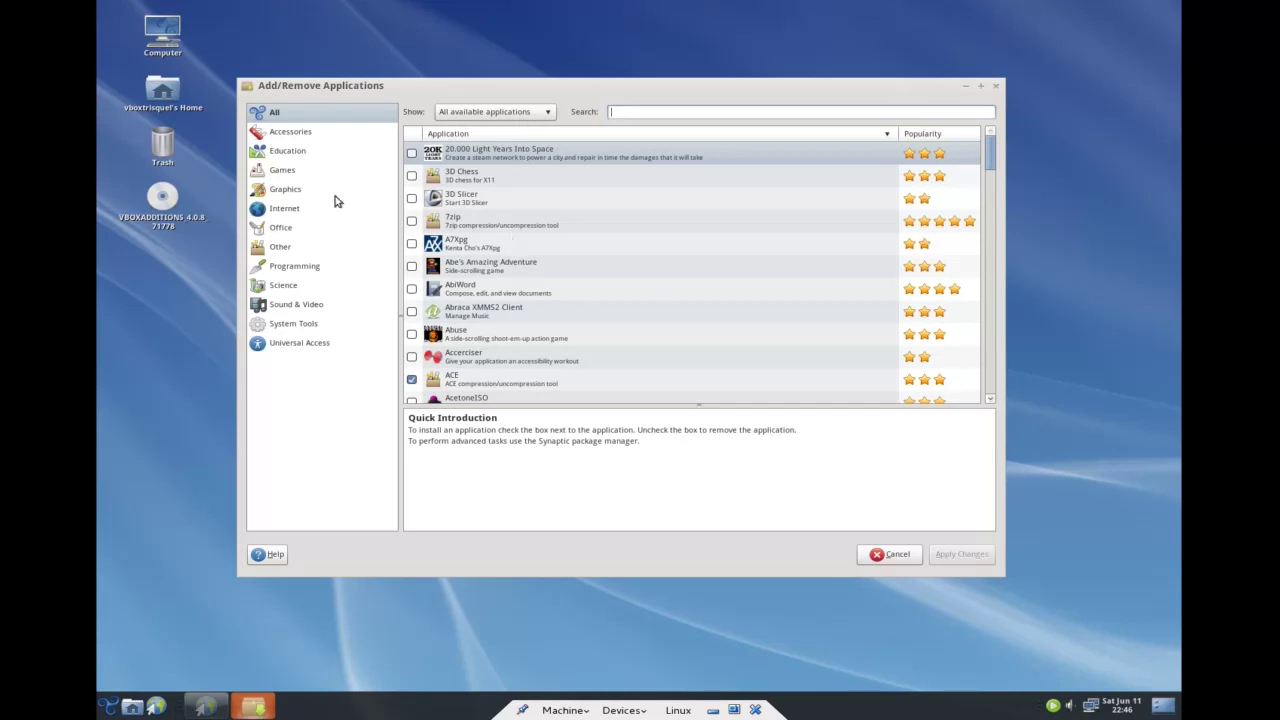
- Filter to Games, return to All categories, and keep the Show filter on all available applications
{"action": "left_click", "coordinate": [280, 171]}
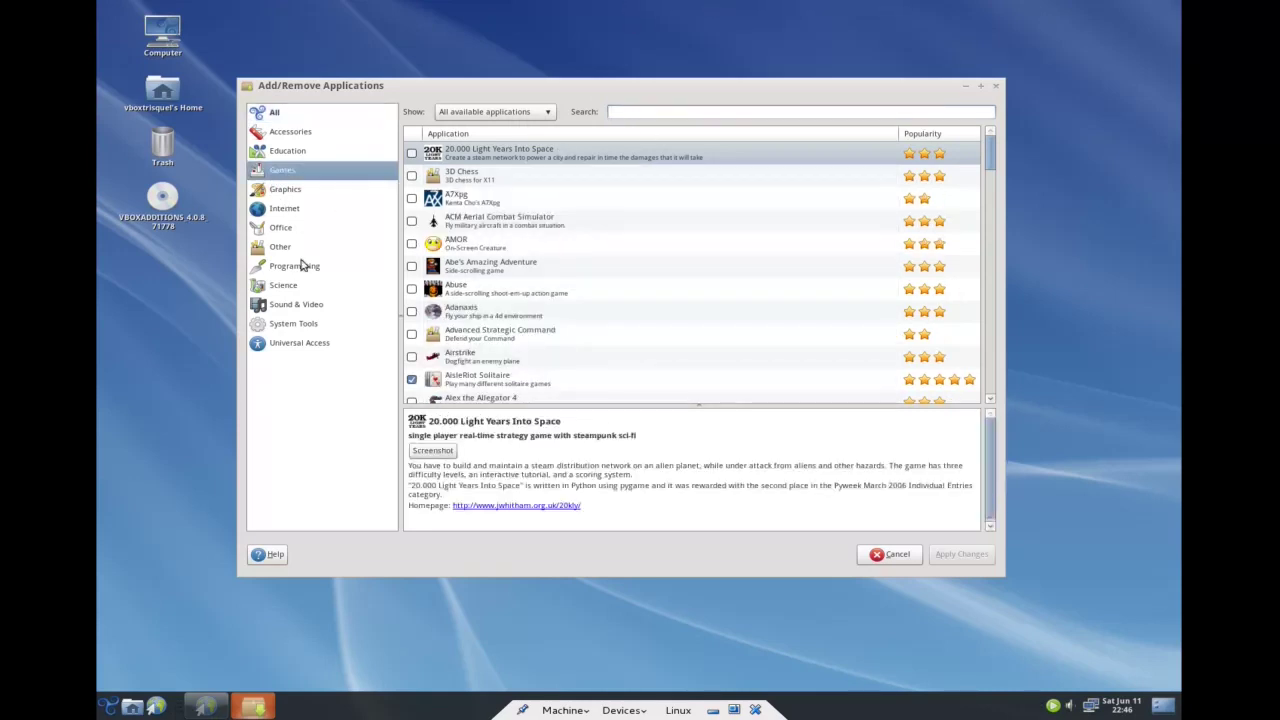
{"action": "left_click", "coordinate": [276, 114]}
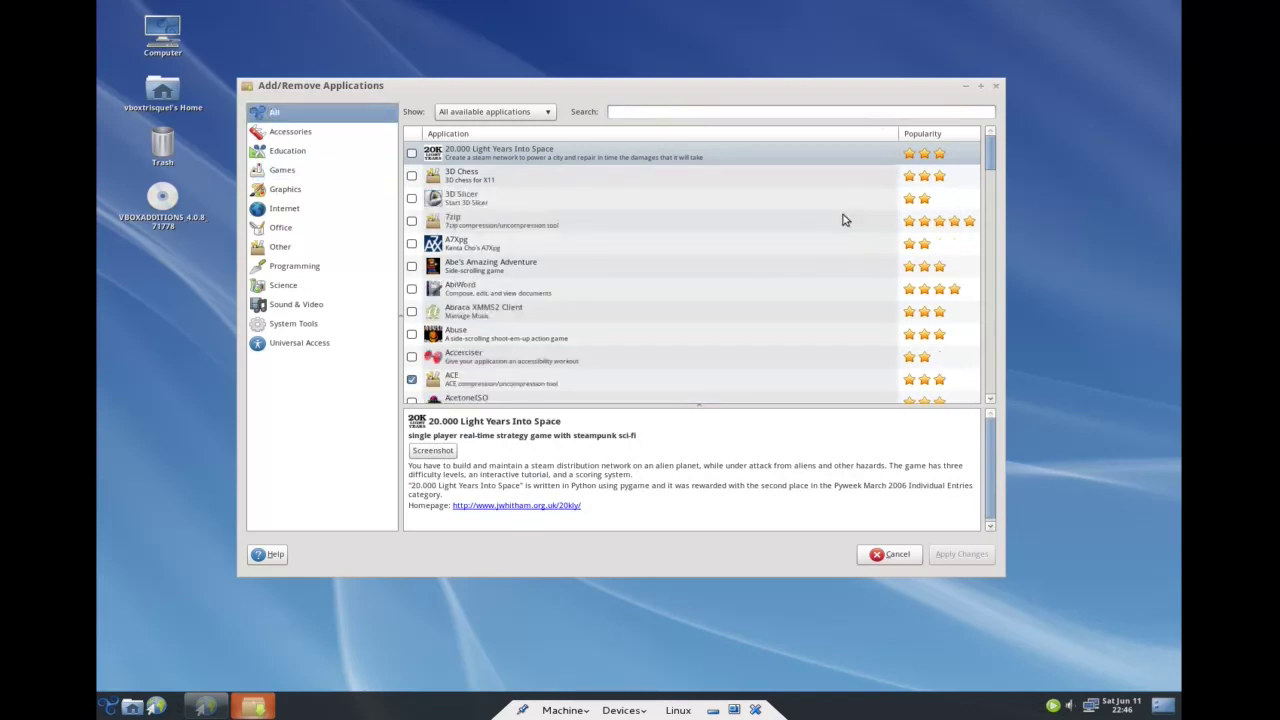
{"action": "left_click", "coordinate": [511, 111]}
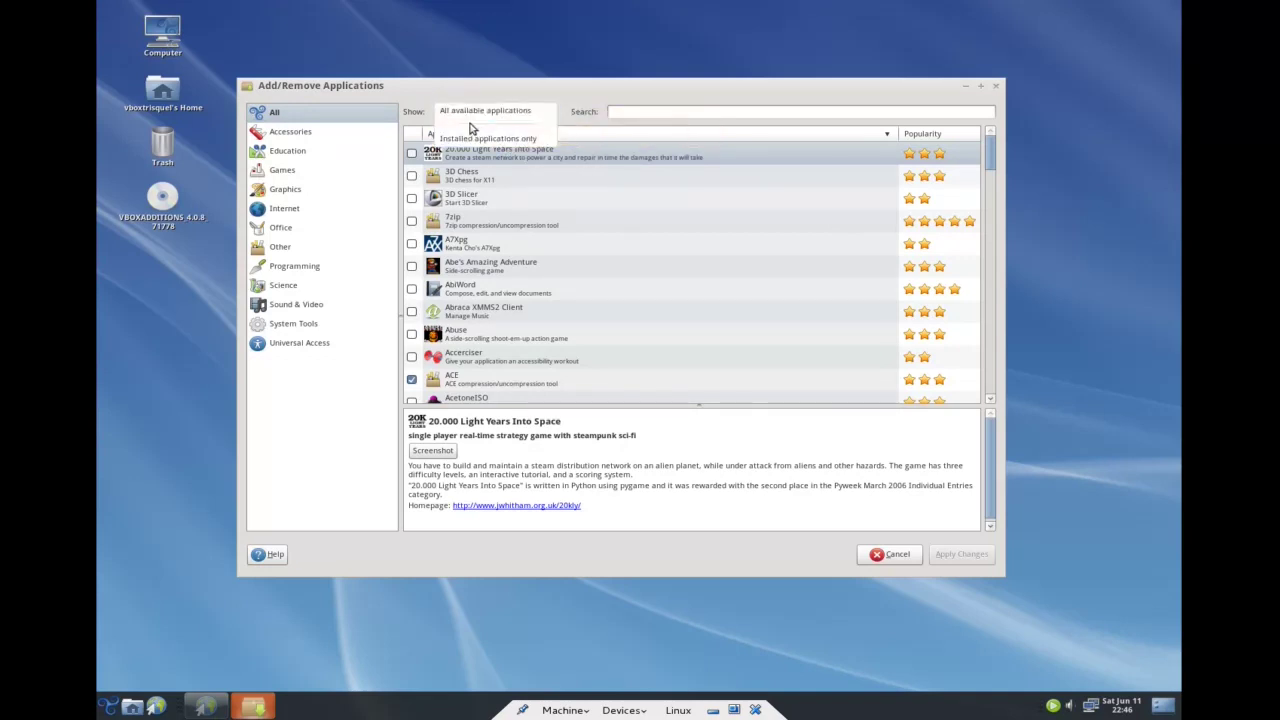
{"action": "left_click", "coordinate": [635, 114]}
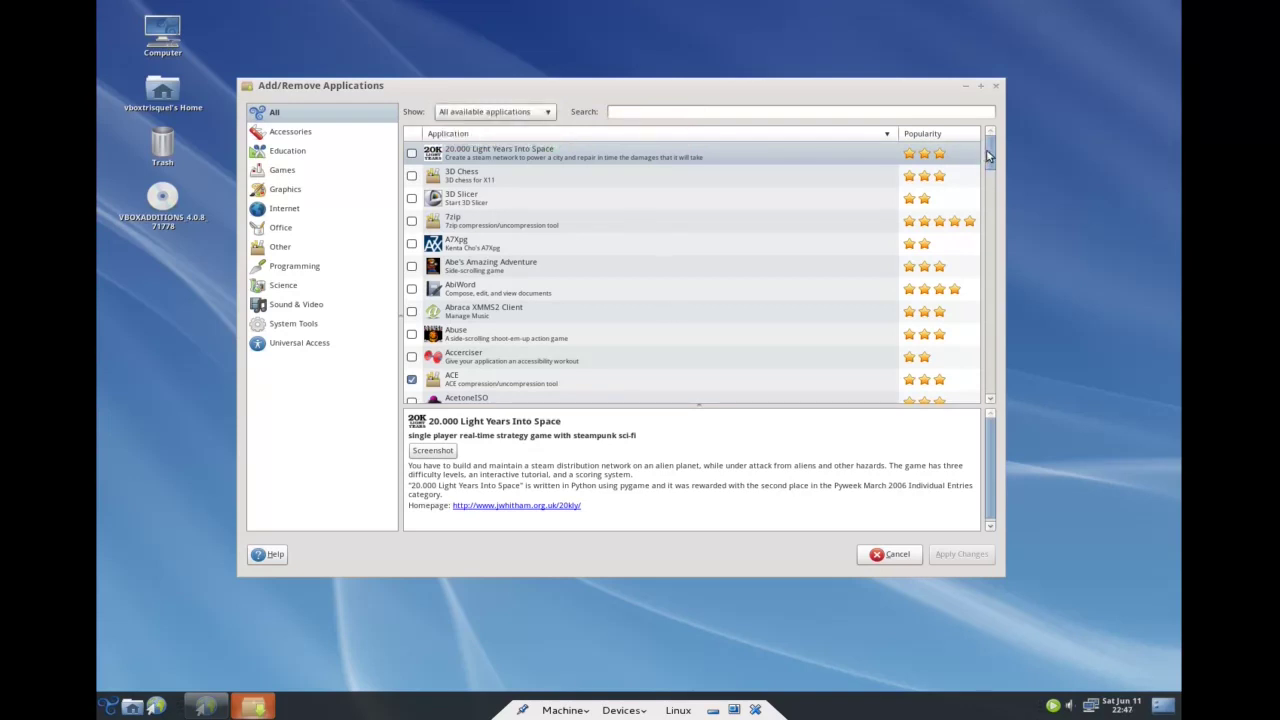
- Scroll to the end of the application list, then close Add/Remove Applications without applying changes
{"action": "left_click_drag", "start_coordinate": [987, 155], "coordinate": [826, 251]}
{"action": "scroll", "coordinate": [826, 251], "scroll_direction": "up", "scroll_amount": 4}
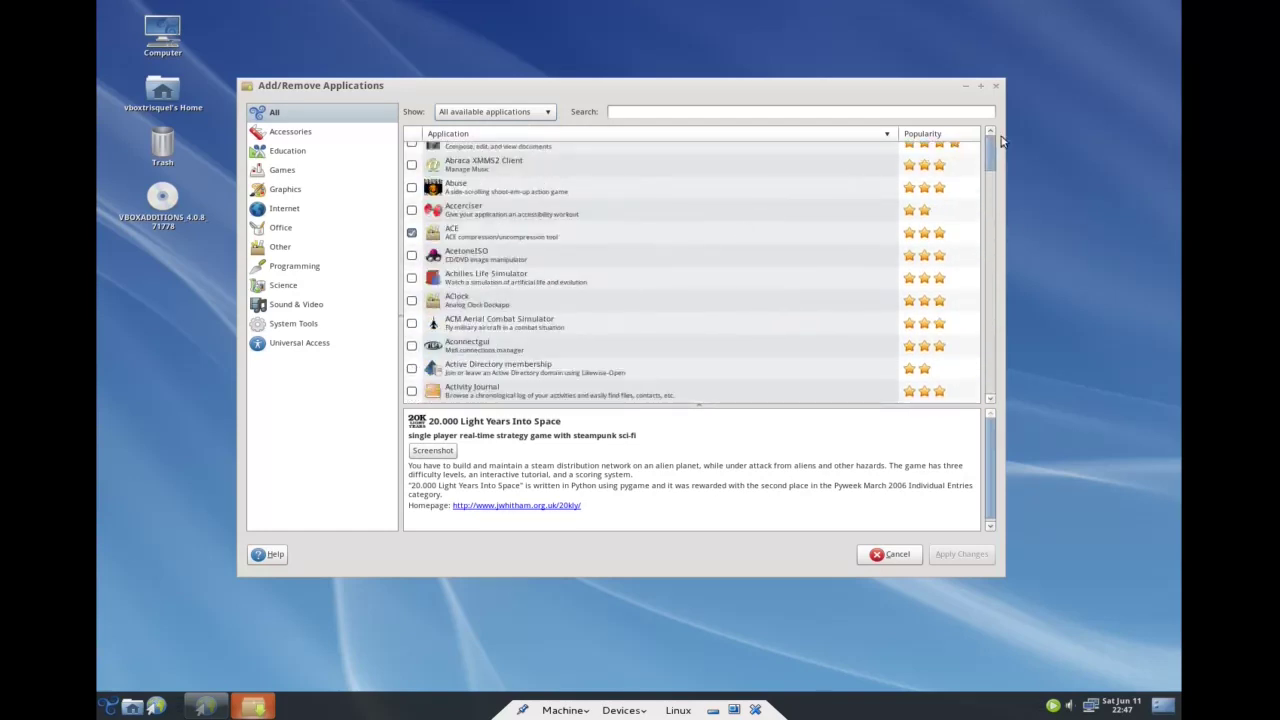
{"action": "left_click_drag", "start_coordinate": [990, 152], "coordinate": [965, 418]}
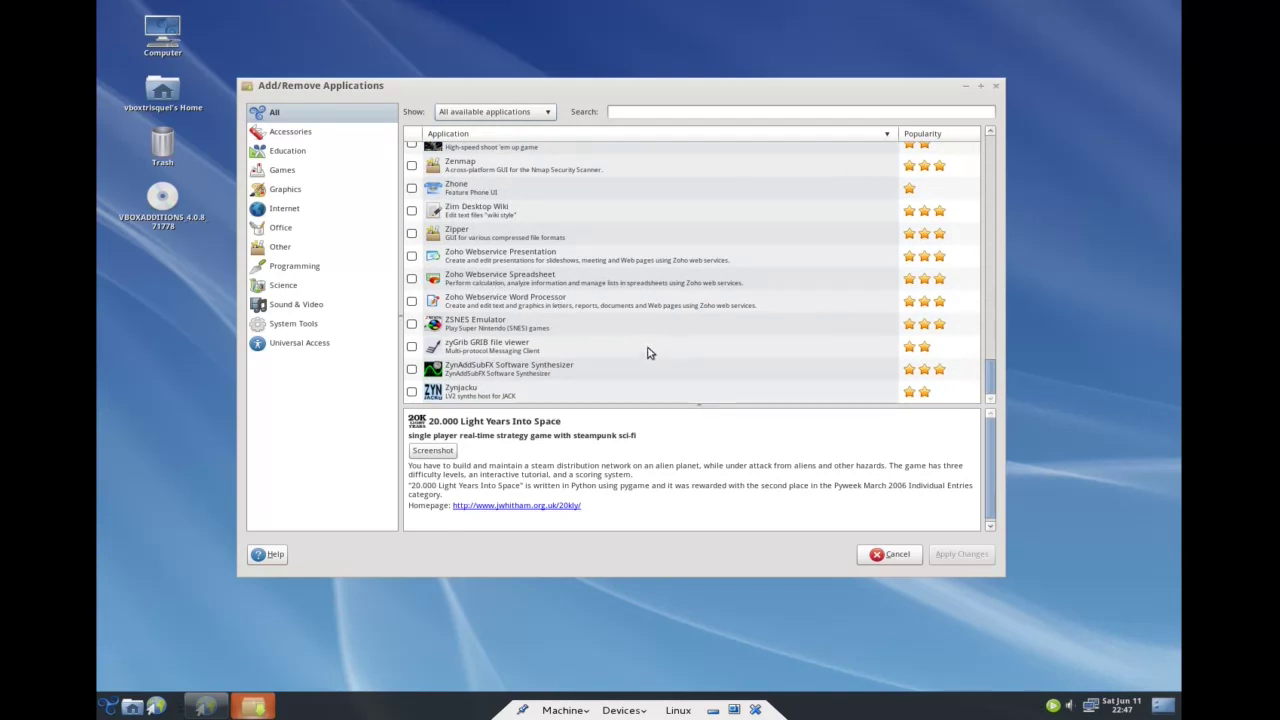
{"action": "right_click", "coordinate": [1052, 705]}
{"action": "left_click", "coordinate": [895, 532]}
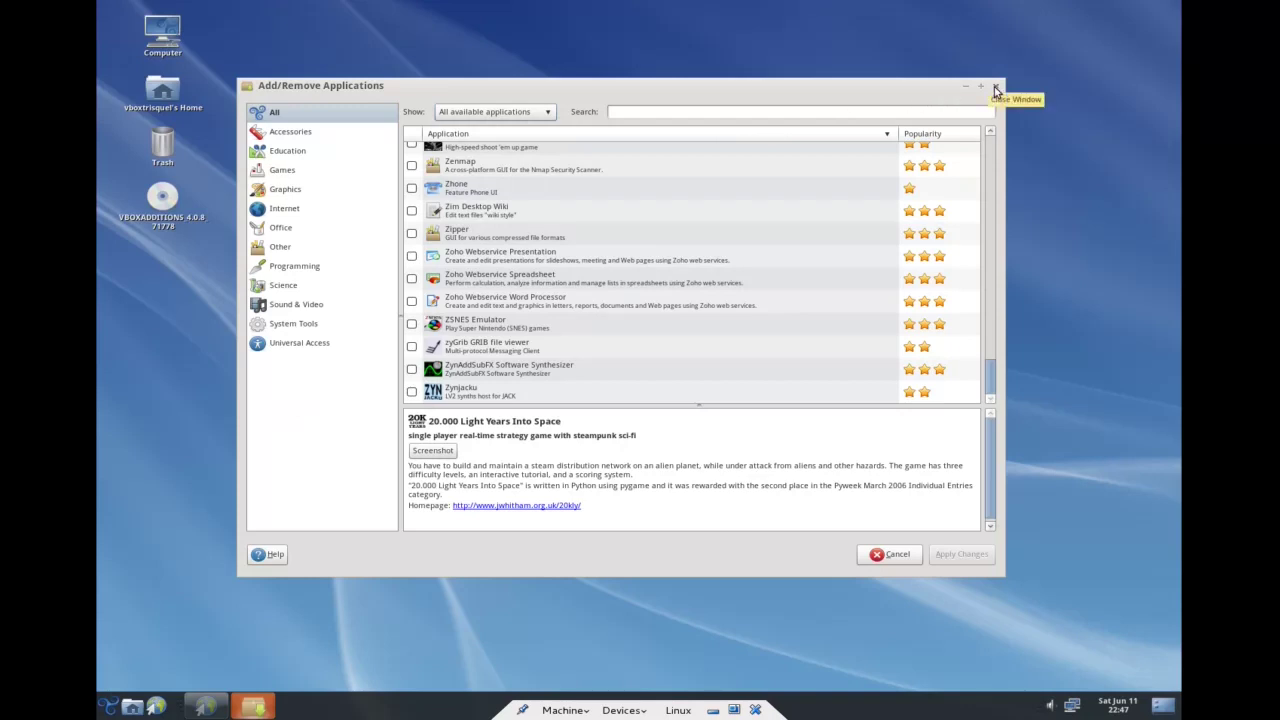
{"action": "left_click", "coordinate": [996, 90]}
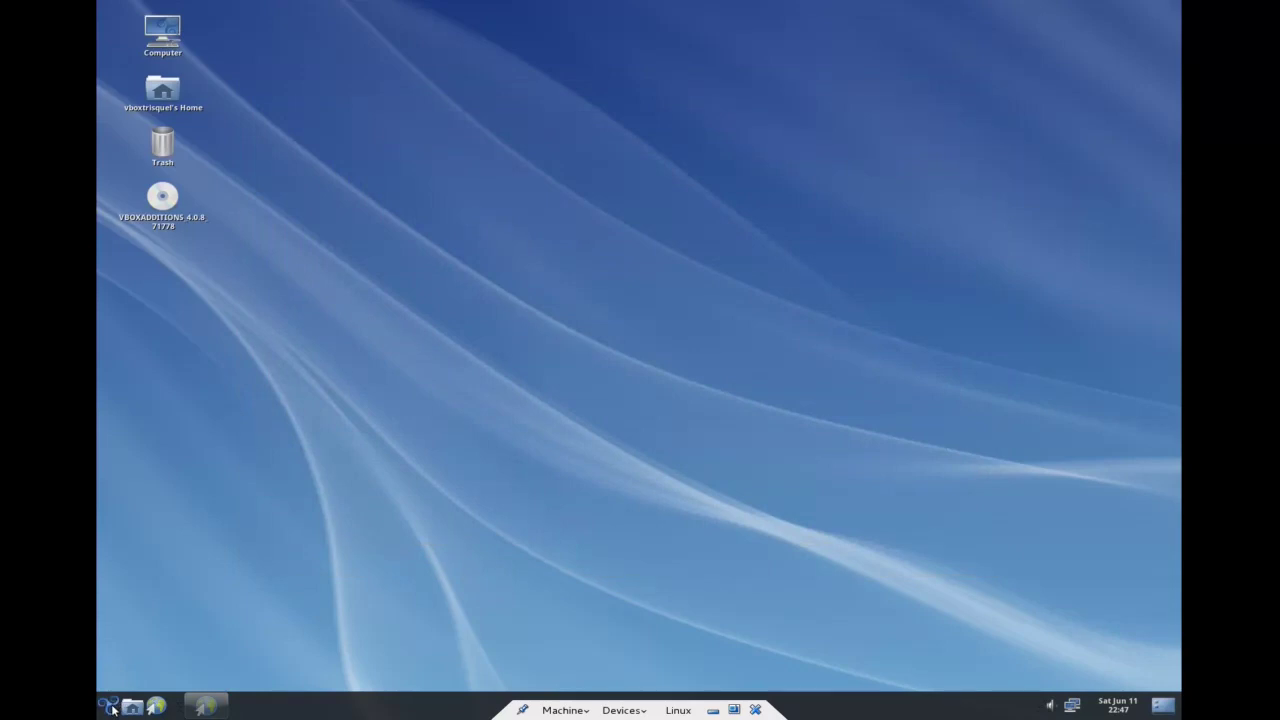
- Open the main menu and move through Accessories and Places to the System submenu
{"action": "left_click", "coordinate": [112, 707]}
{"action": "mouse_move", "coordinate": [202, 545]}
{"action": "mouse_move", "coordinate": [195, 596]}
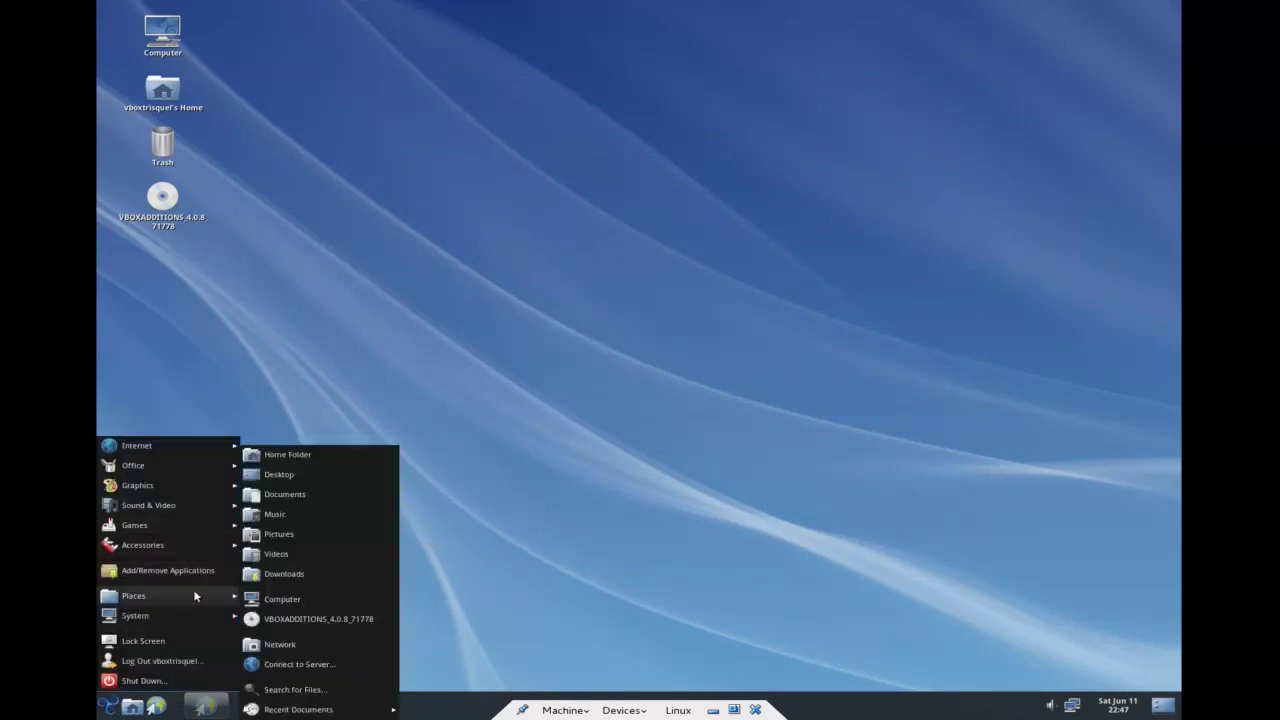
{"action": "mouse_move", "coordinate": [150, 612]}
{"action": "mouse_move", "coordinate": [274, 610]}
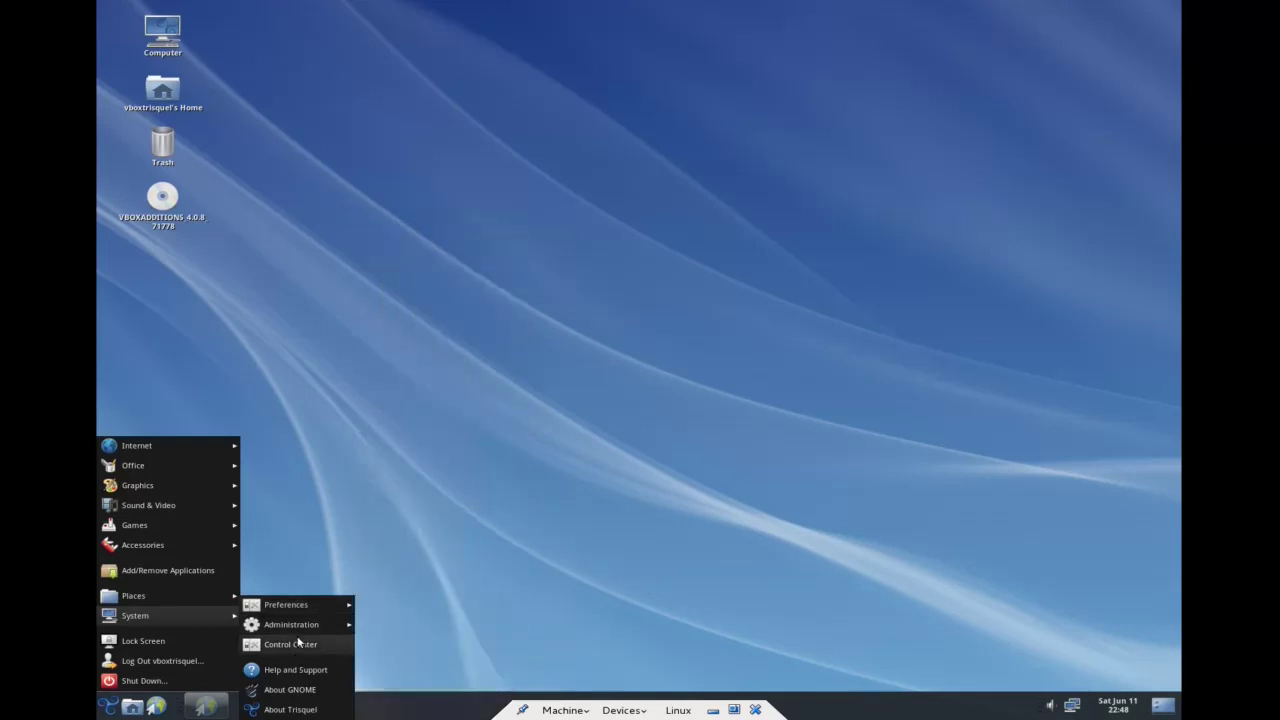
- Browse the System > Preferences and Administration menus, then close them
{"action": "mouse_move", "coordinate": [306, 626]}
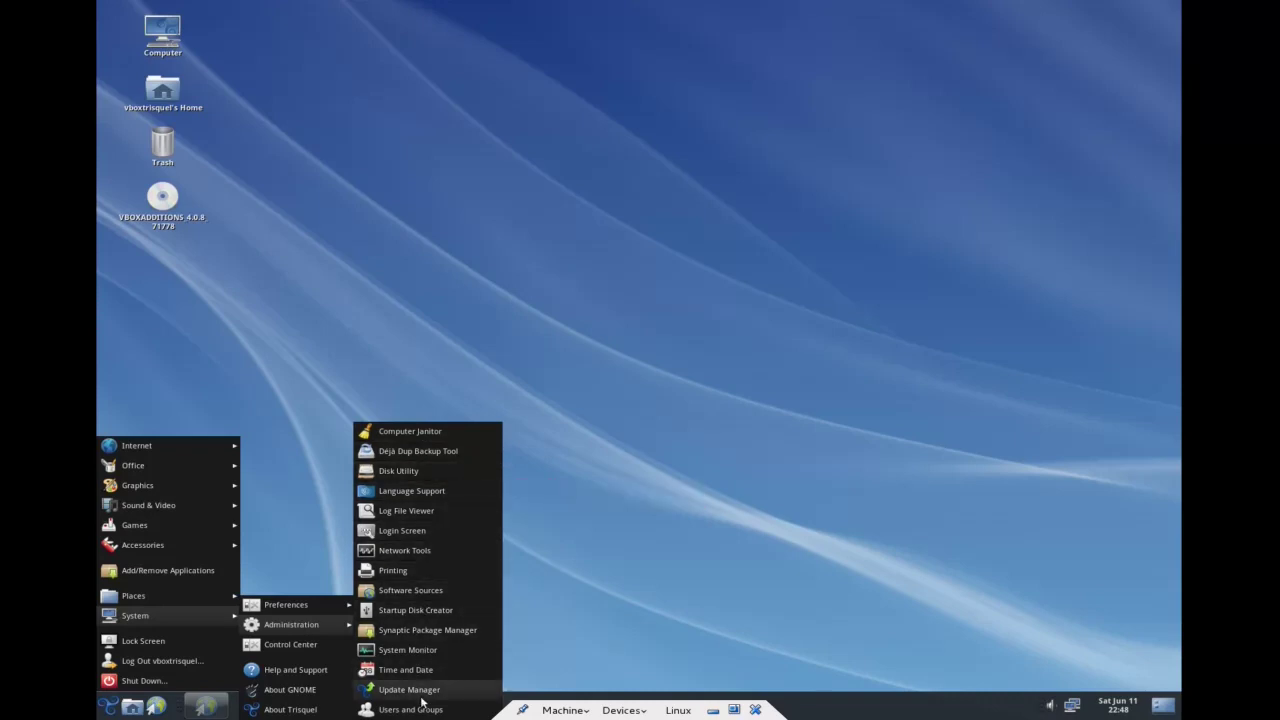
{"action": "mouse_move", "coordinate": [319, 603]}
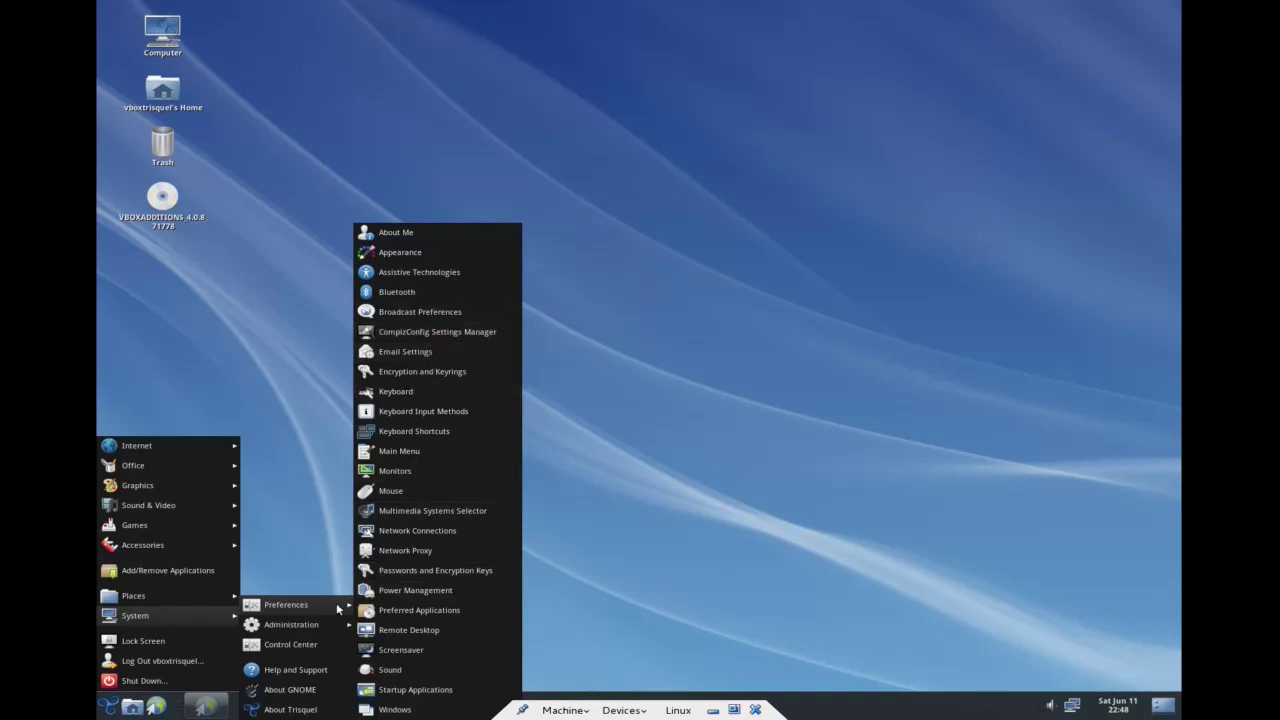
{"action": "mouse_move", "coordinate": [318, 622]}
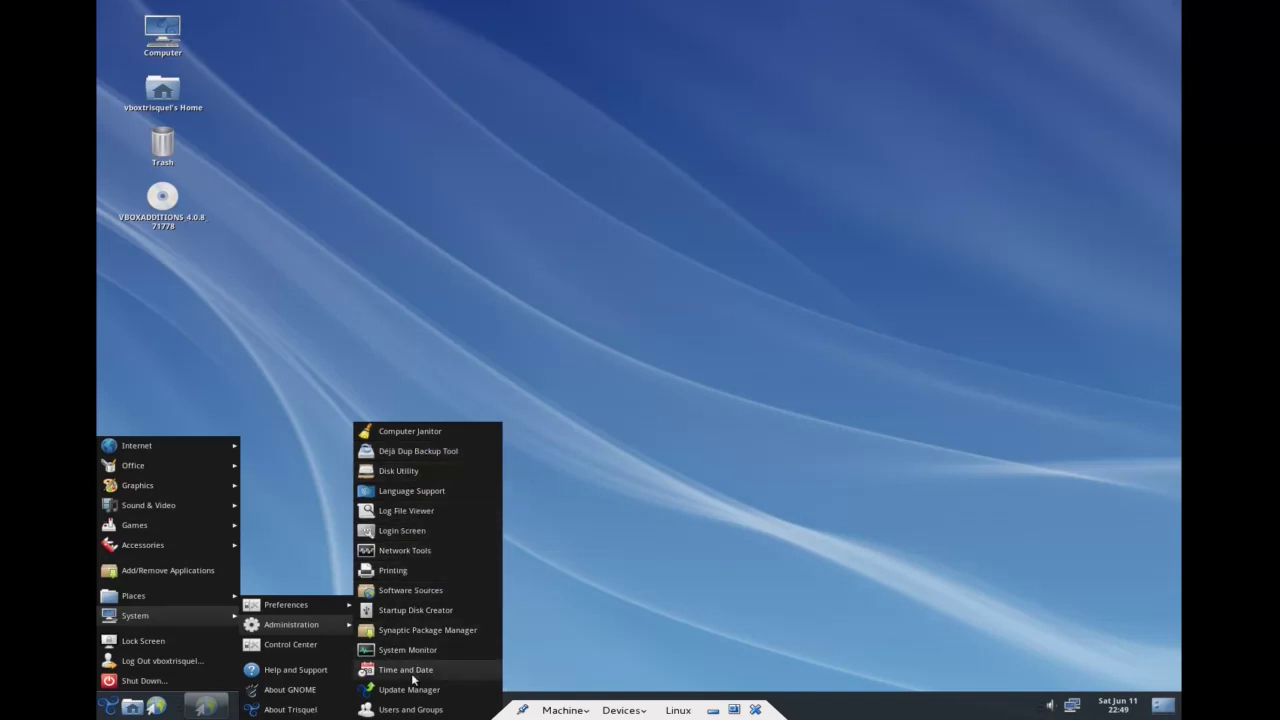
{"action": "left_click", "coordinate": [526, 557]}
- Launch System Monitor from System > Administration
{"action": "left_click", "coordinate": [108, 707]}
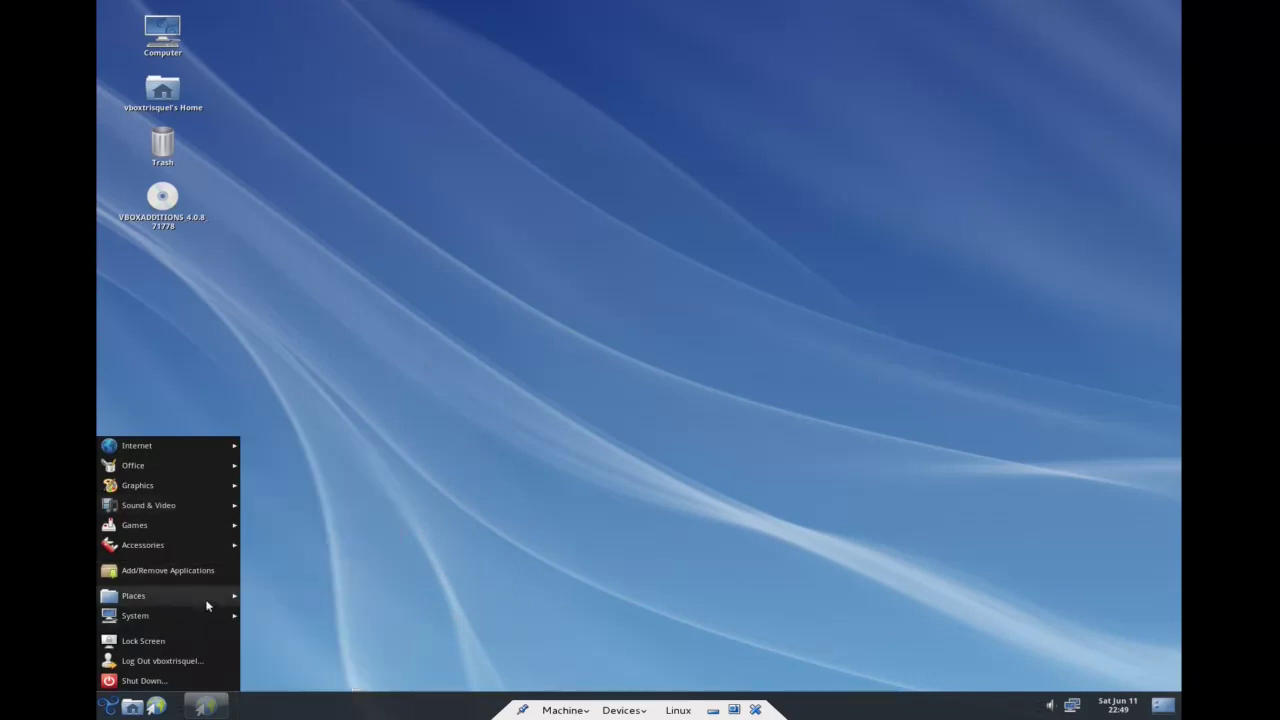
{"action": "mouse_move", "coordinate": [206, 613]}
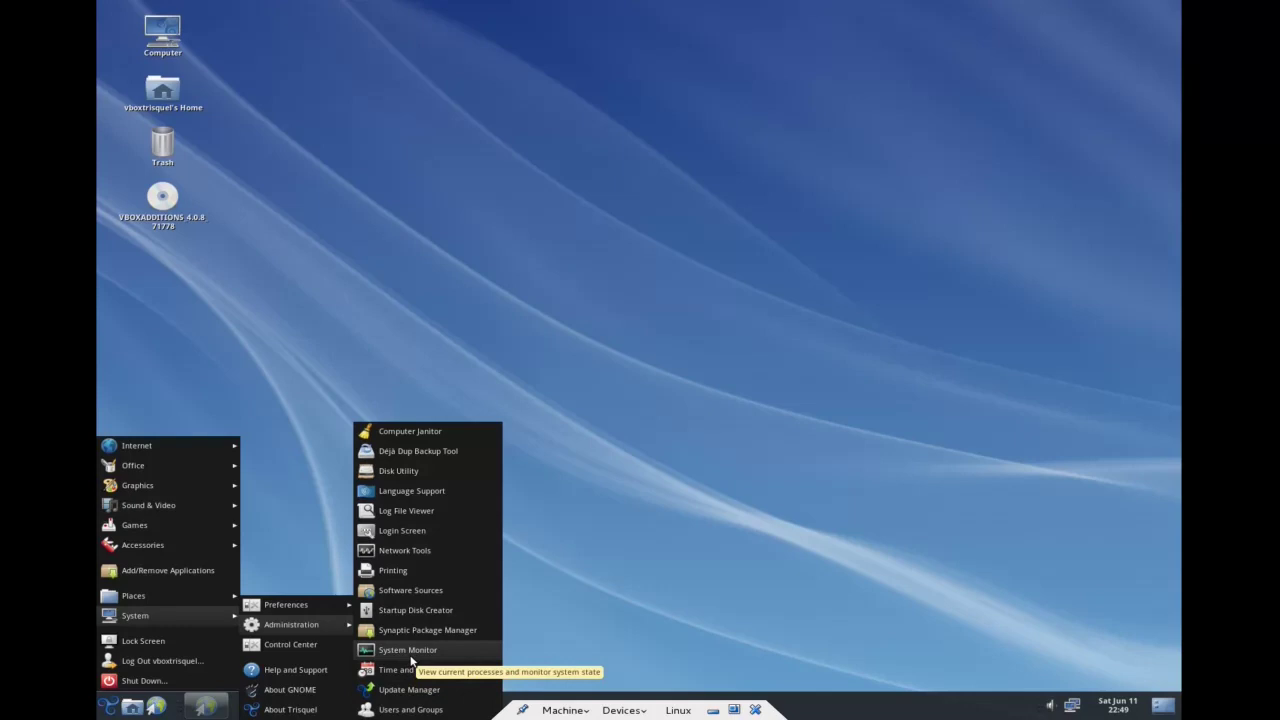
{"action": "left_click", "coordinate": [408, 650]}
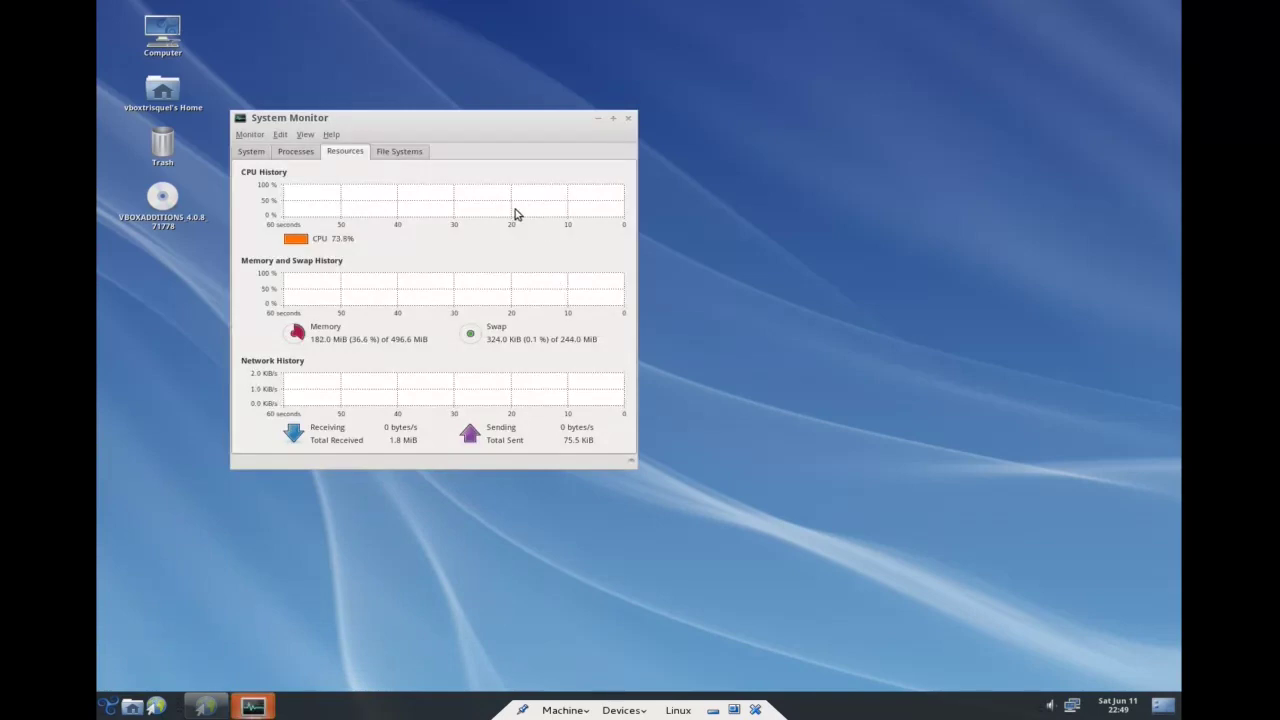
- Center the System Monitor window, then view its Processes and System tabs
{"action": "left_click_drag", "start_coordinate": [423, 123], "coordinate": [520, 135]}
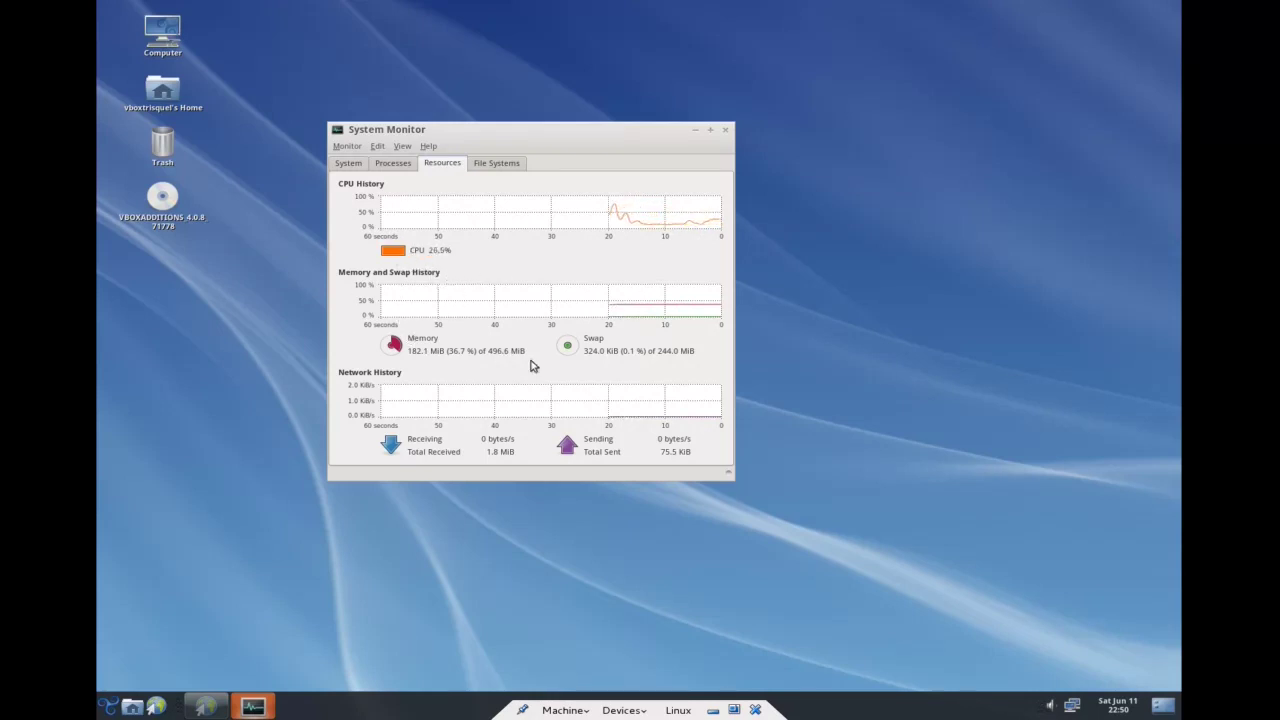
{"action": "left_click", "coordinate": [392, 164]}
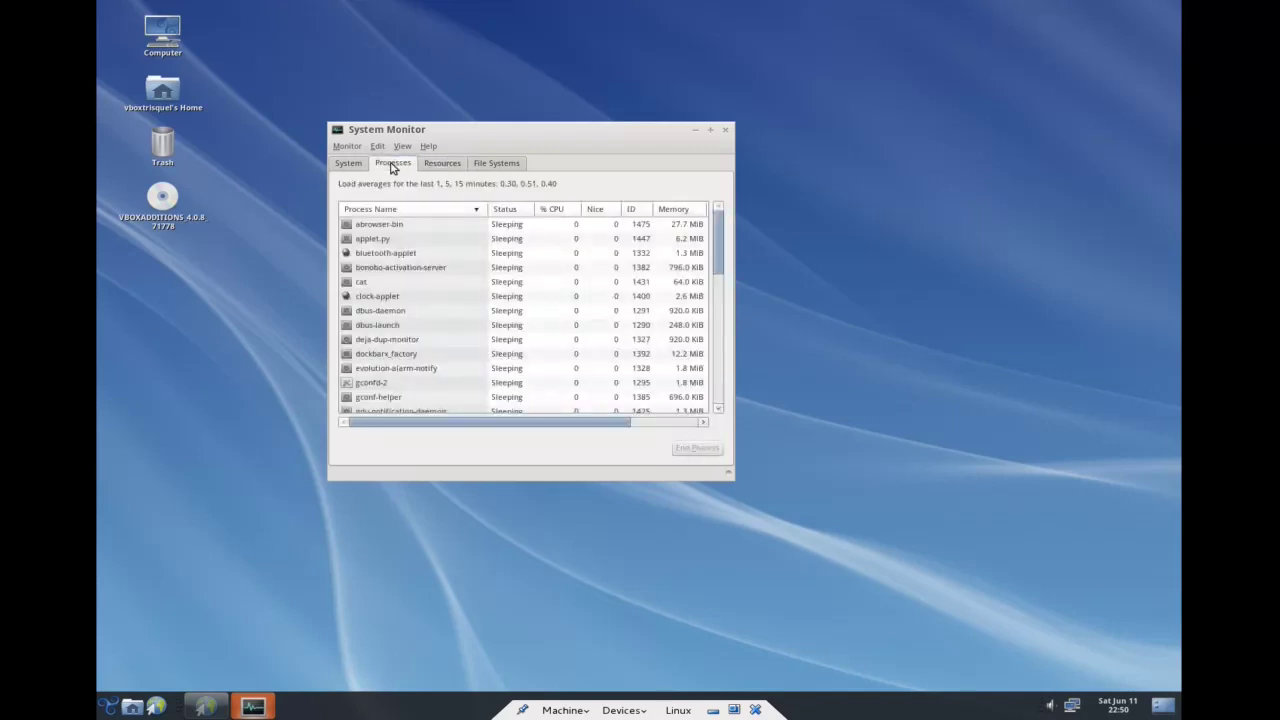
{"action": "left_click", "coordinate": [352, 164]}
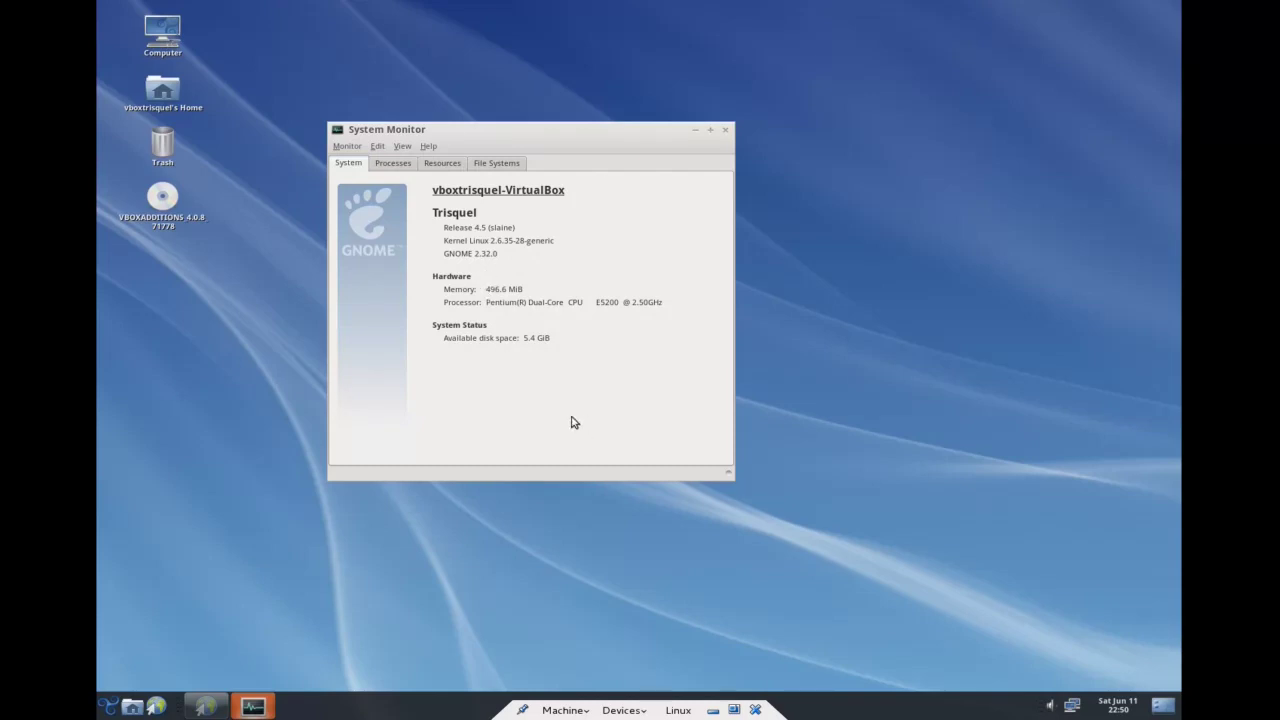
{"action": "key", "text": "ctrl+q"}
{"action": "right_click", "coordinate": [446, 368]}
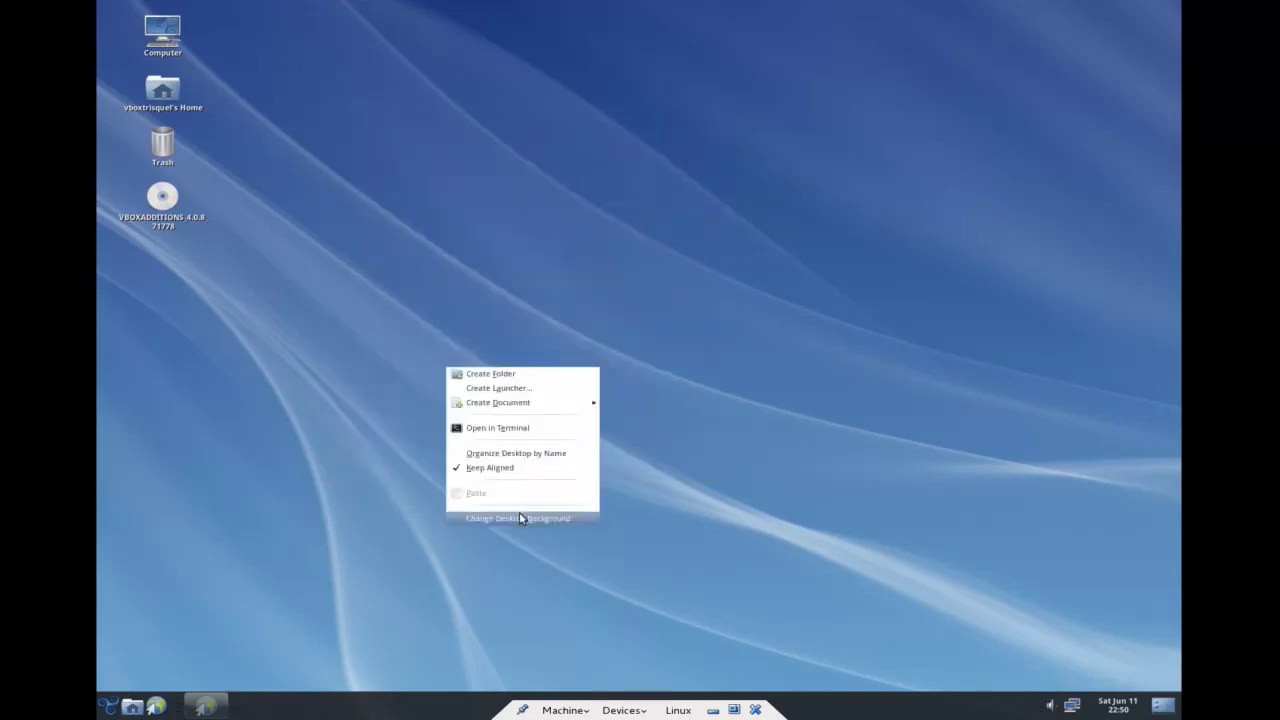
{"action": "left_click", "coordinate": [519, 512]}
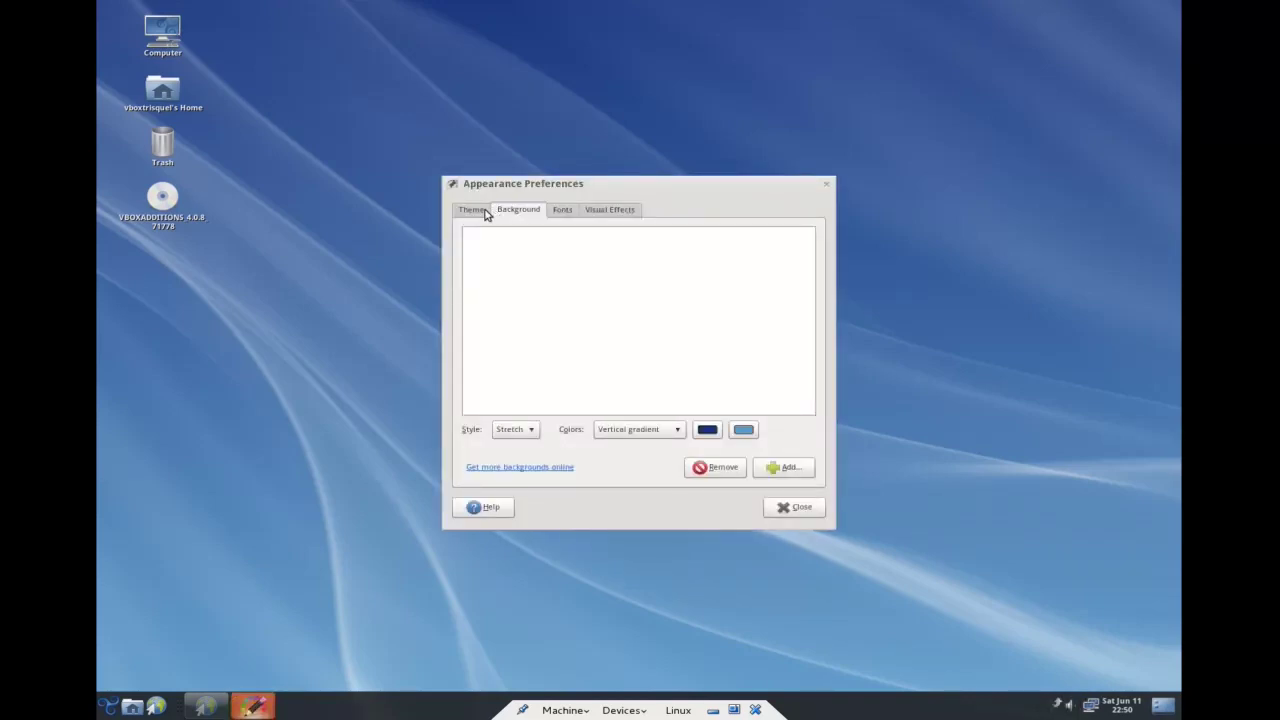
{"action": "left_click", "coordinate": [485, 212]}
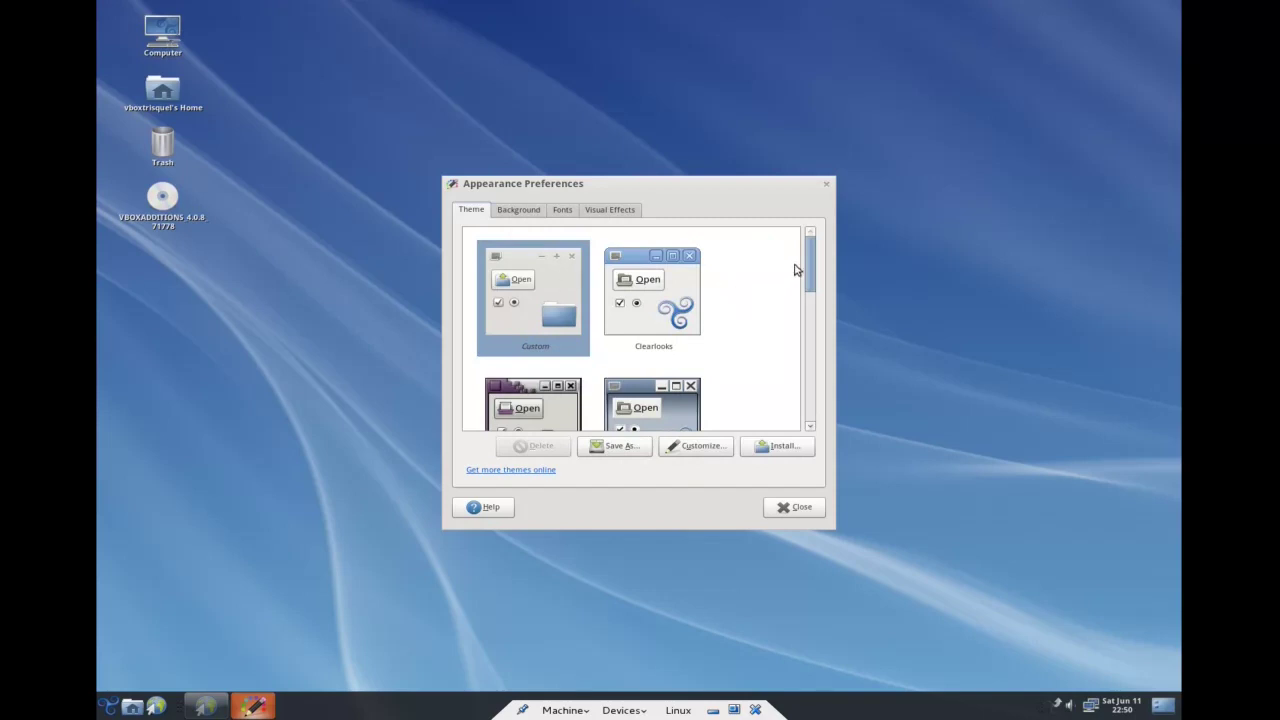
{"action": "mouse_move", "coordinate": [812, 258]}
{"action": "left_mouse_down"}
{"action": "mouse_move", "coordinate": [820, 372]}
{"action": "mouse_move", "coordinate": [816, 282]}
{"action": "left_mouse_up"}
{"action": "scroll", "coordinate": [805, 283], "scroll_direction": "up", "scroll_amount": 3}
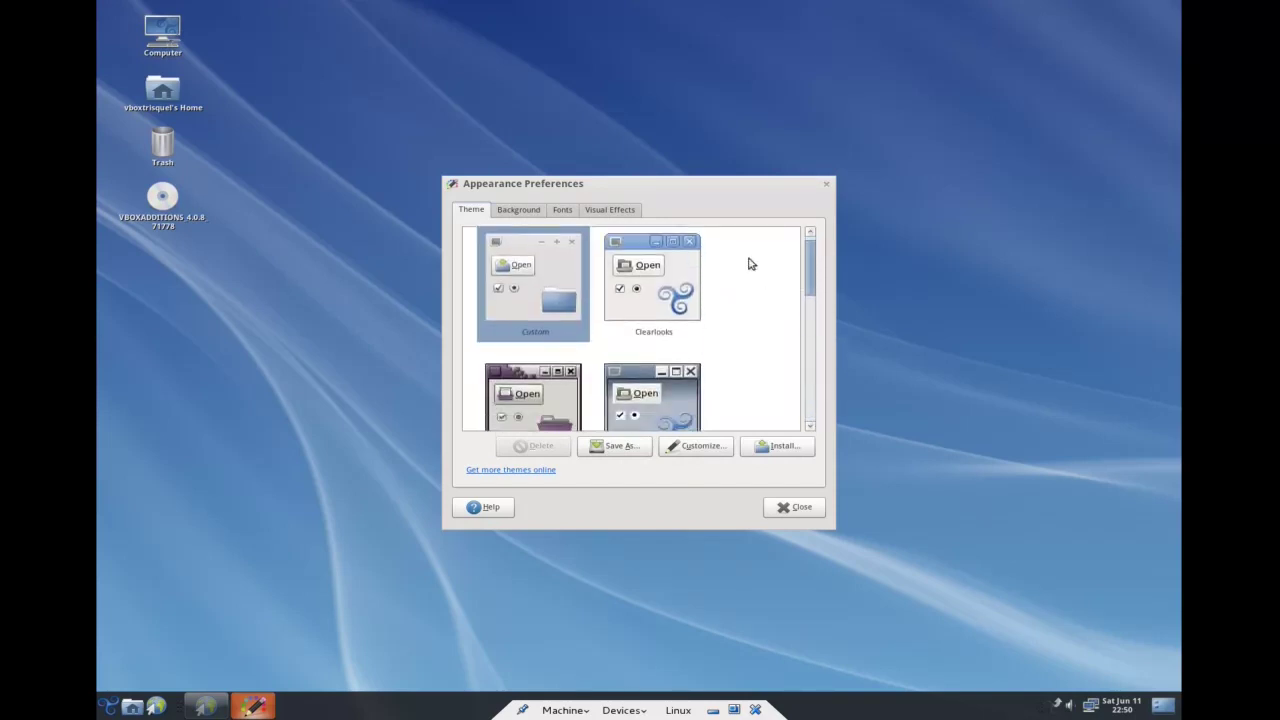
{"action": "left_click", "coordinate": [533, 211]}
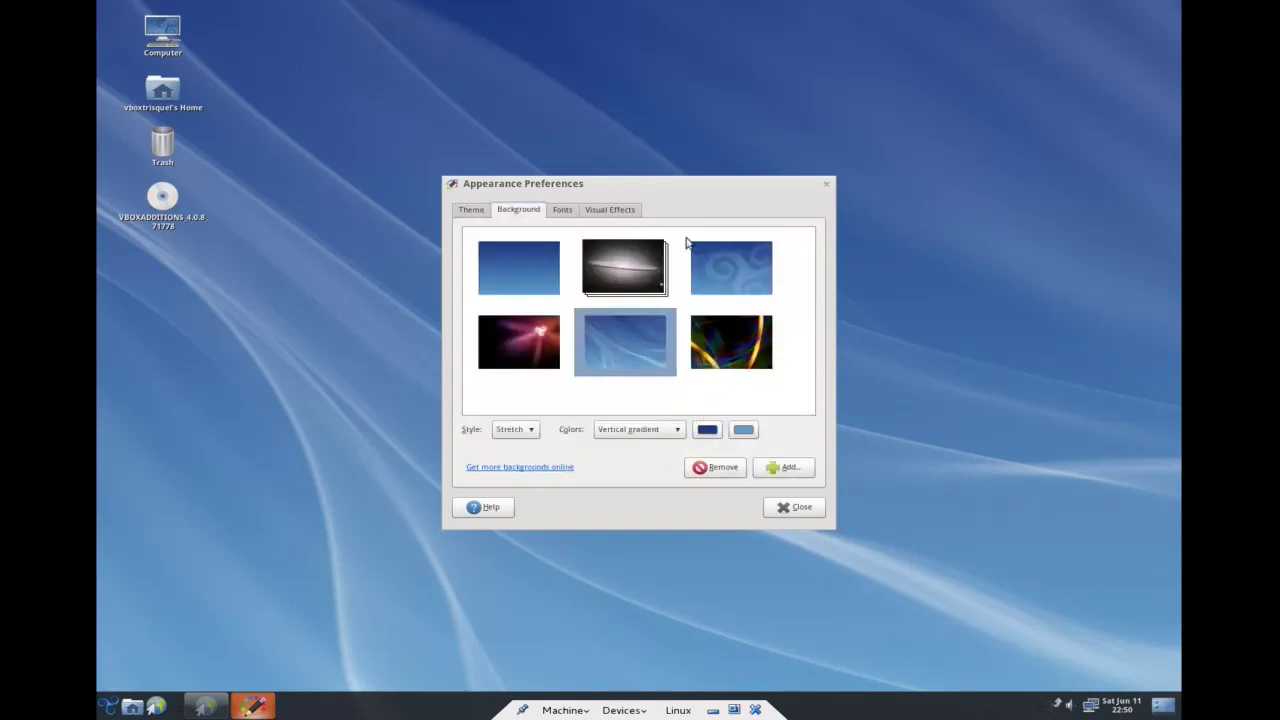
{"action": "left_click", "coordinate": [506, 348]}
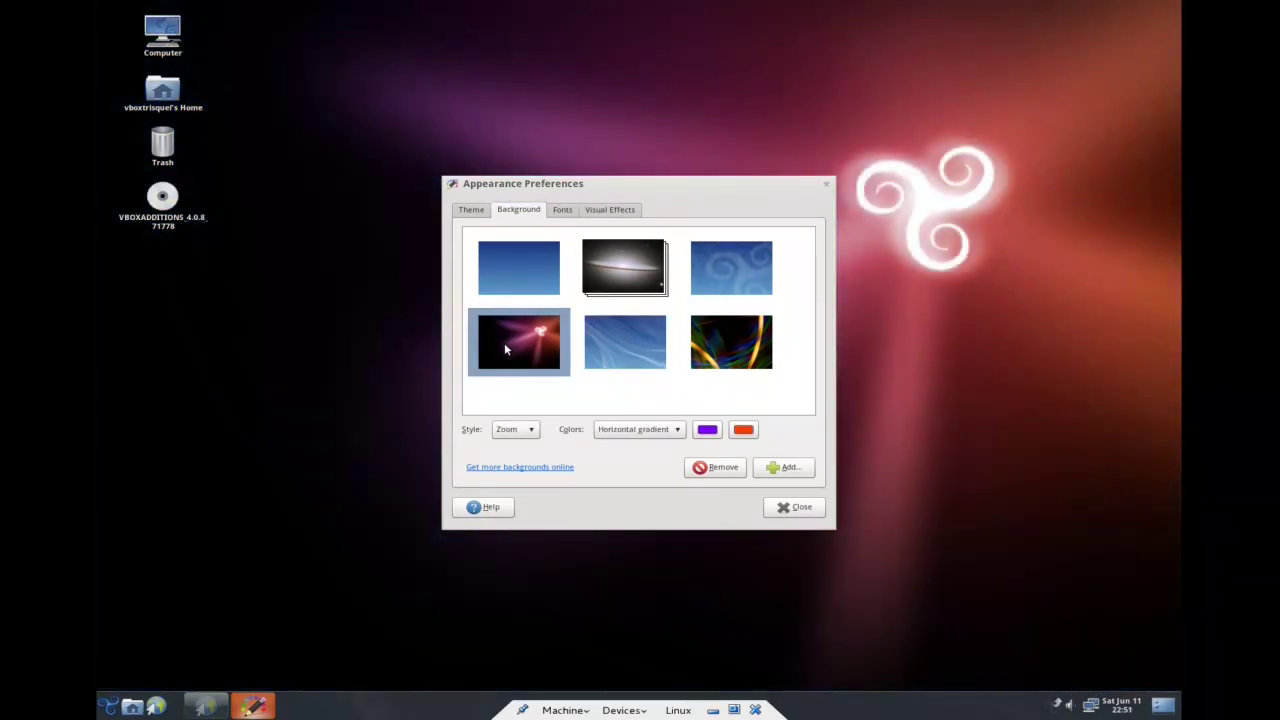
{"action": "left_click", "coordinate": [711, 279]}
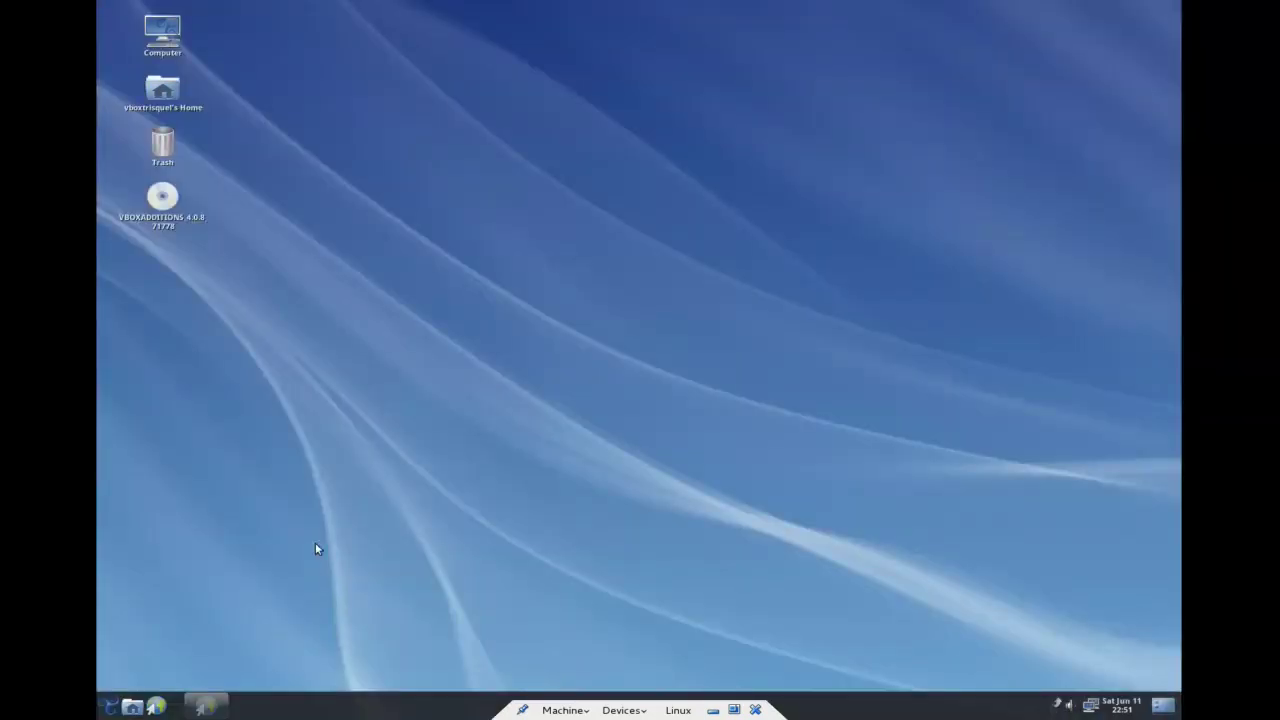
- Restore the Web Browser and go to youtube.com via the address bar's autocomplete
{"action": "left_click", "coordinate": [216, 708]}
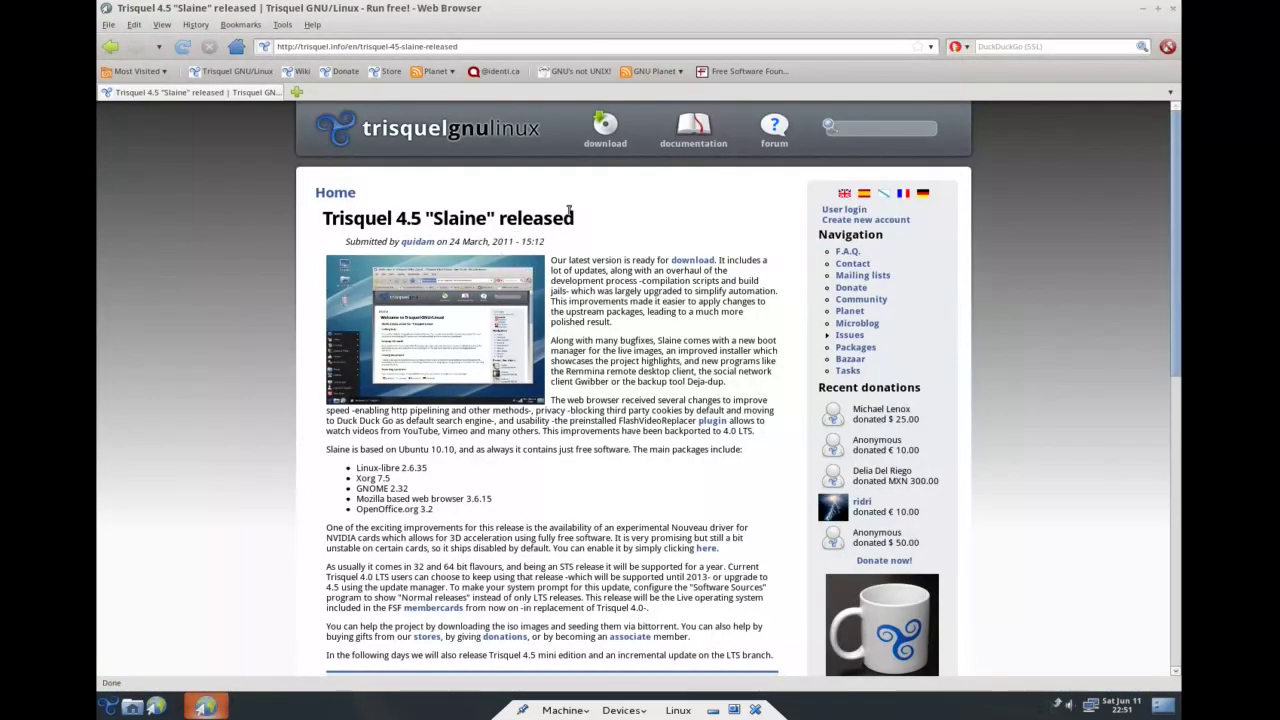
{"action": "left_click", "coordinate": [464, 46]}
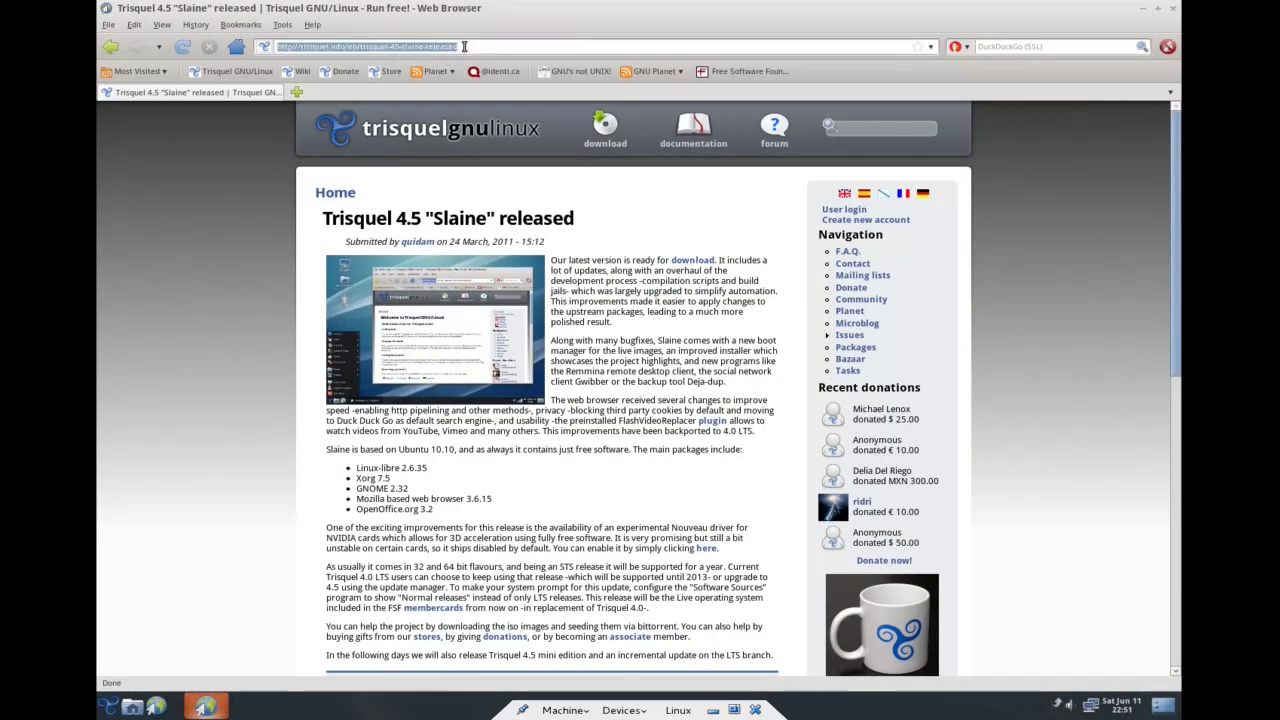
{"action": "type", "text": "you"}
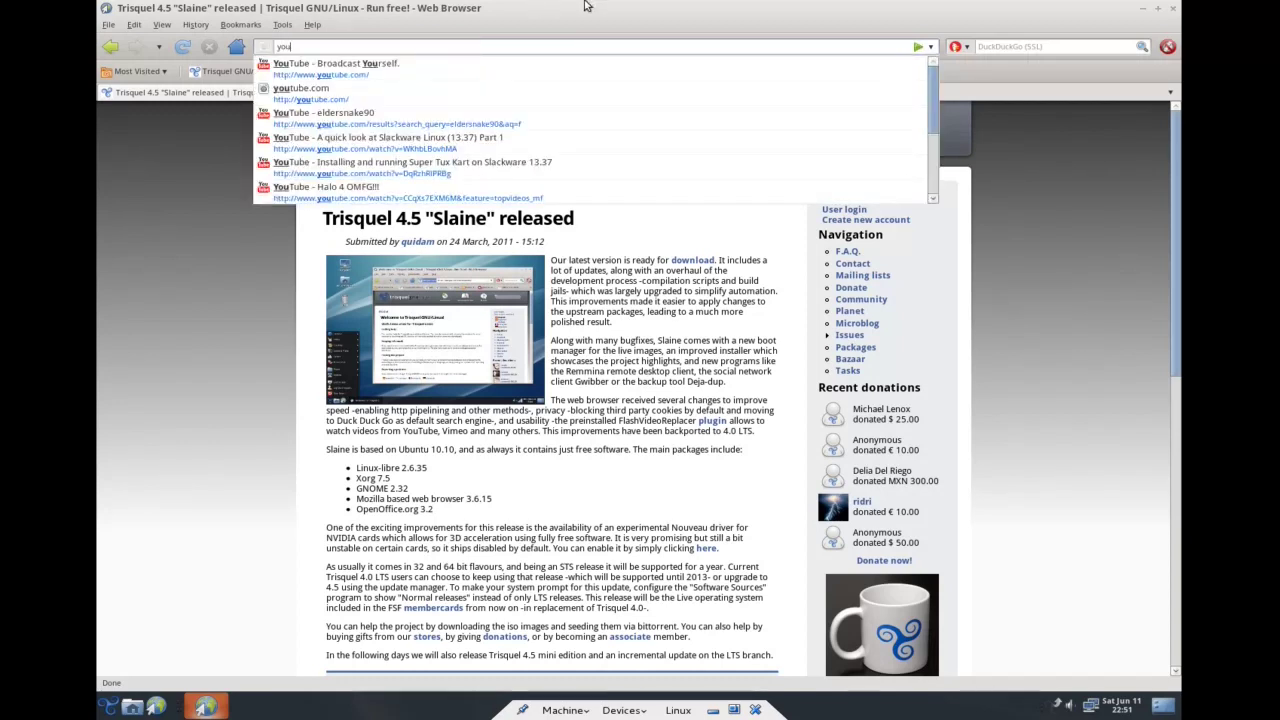
{"action": "left_click", "coordinate": [451, 68]}
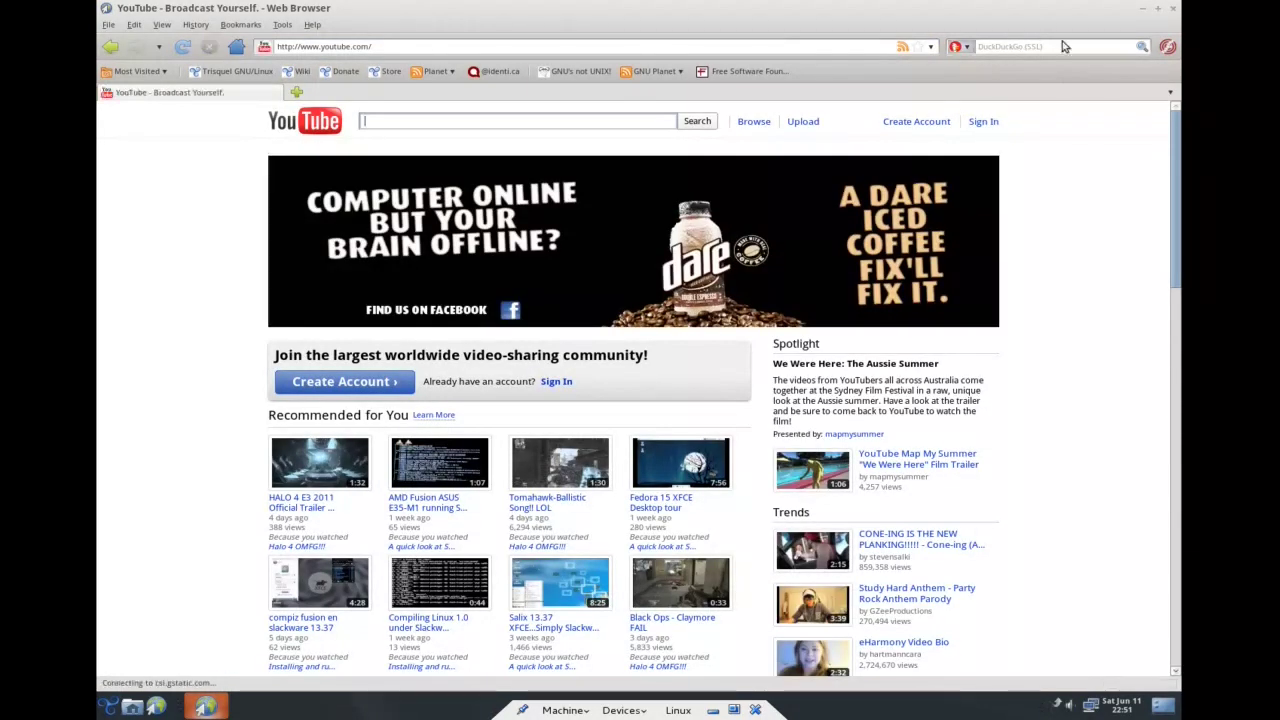
- Open and dismiss the search-engine list unchanged, then focus YouTube's search box
{"action": "left_click", "coordinate": [985, 47]}
{"action": "left_click", "coordinate": [962, 47]}
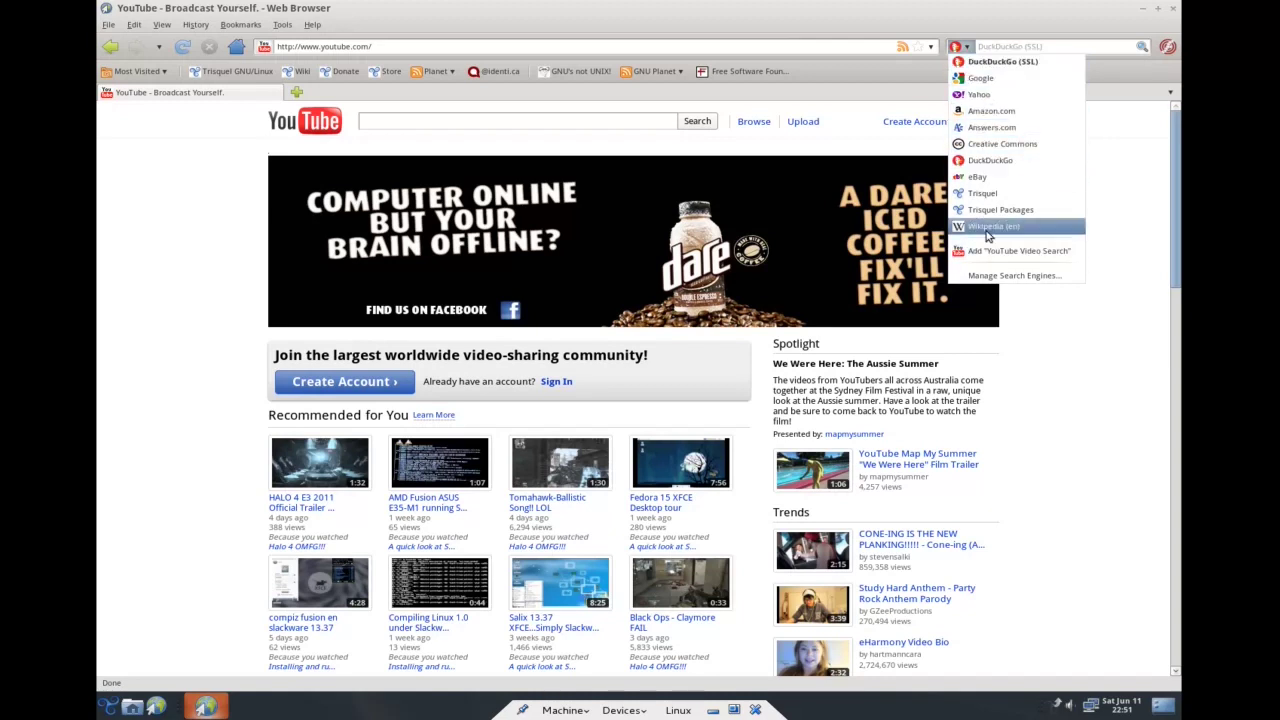
{"action": "left_click", "coordinate": [1091, 448]}
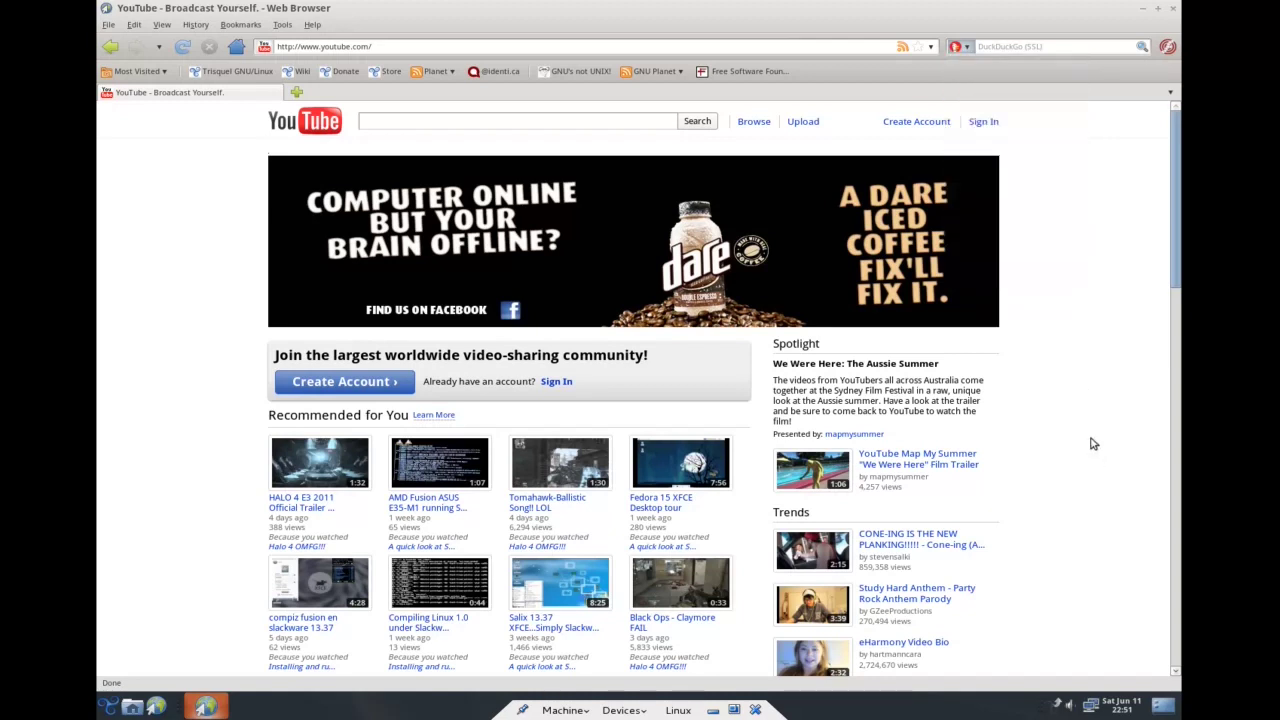
{"action": "left_click", "coordinate": [571, 119]}
- Search YouTube for 'eldersnake90'
{"action": "type", "text": "eldersna"}
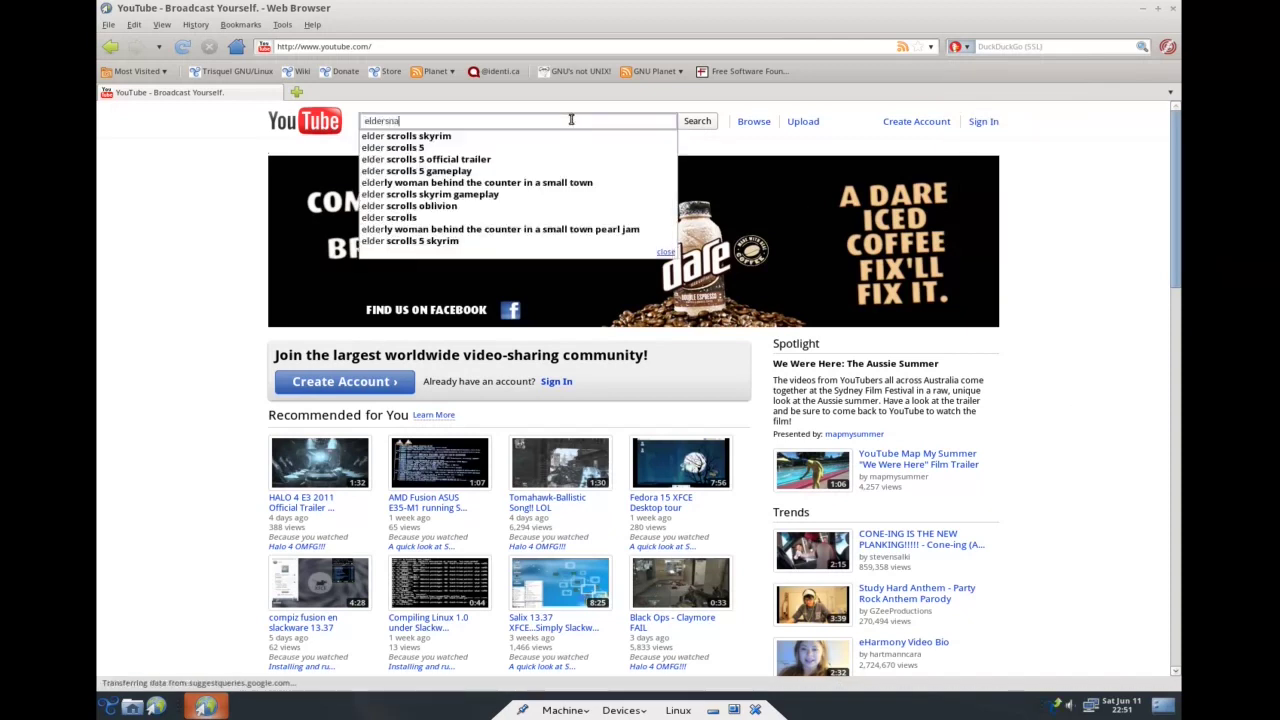
{"action": "type", "text": "ke"}
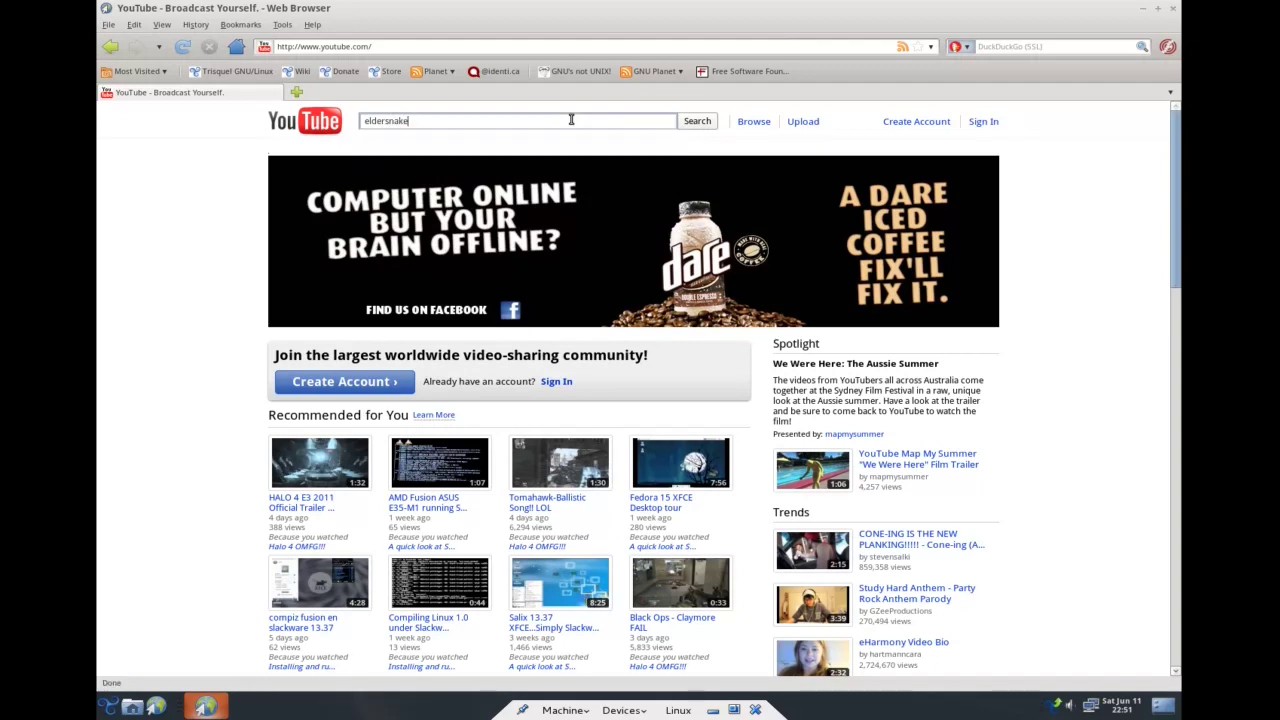
{"action": "type", "text": "90"}
{"action": "key", "text": "Return"}
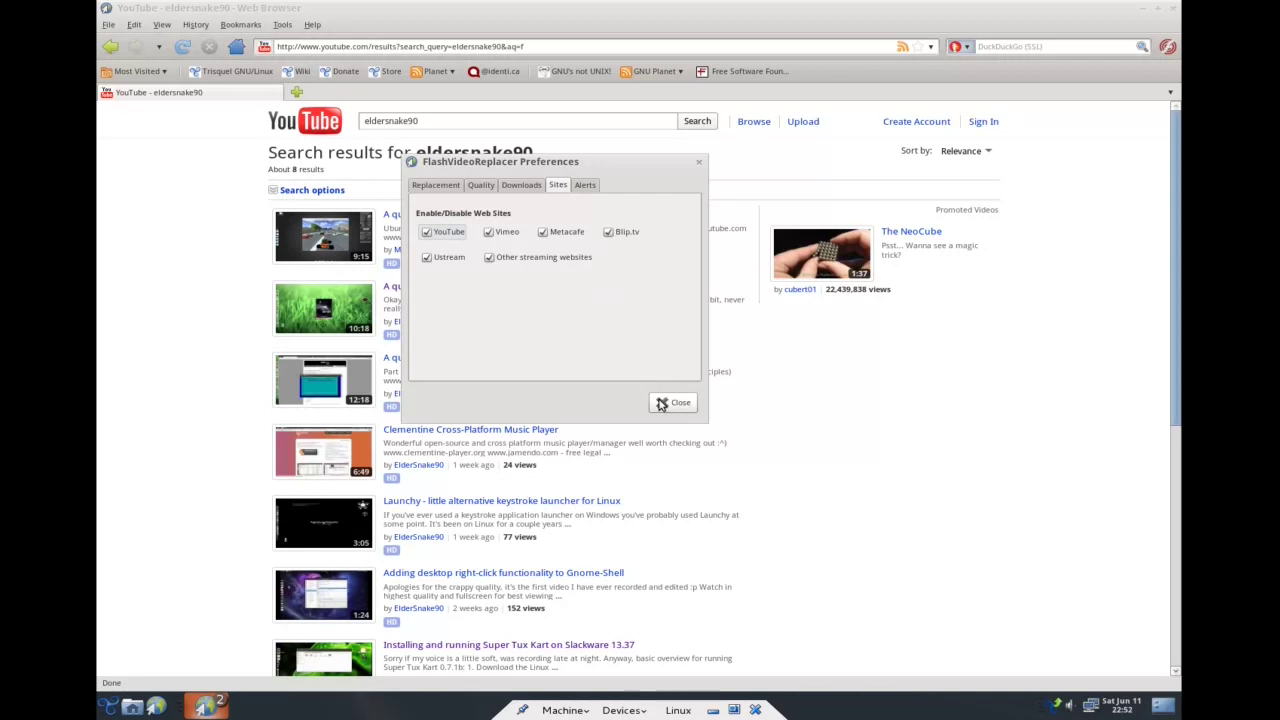
- Dismiss FlashVideoReplacer preferences, play 'A quick look at Slackware Linux (13.37) Part 1', then close Abrowser
{"action": "left_click", "coordinate": [661, 403]}
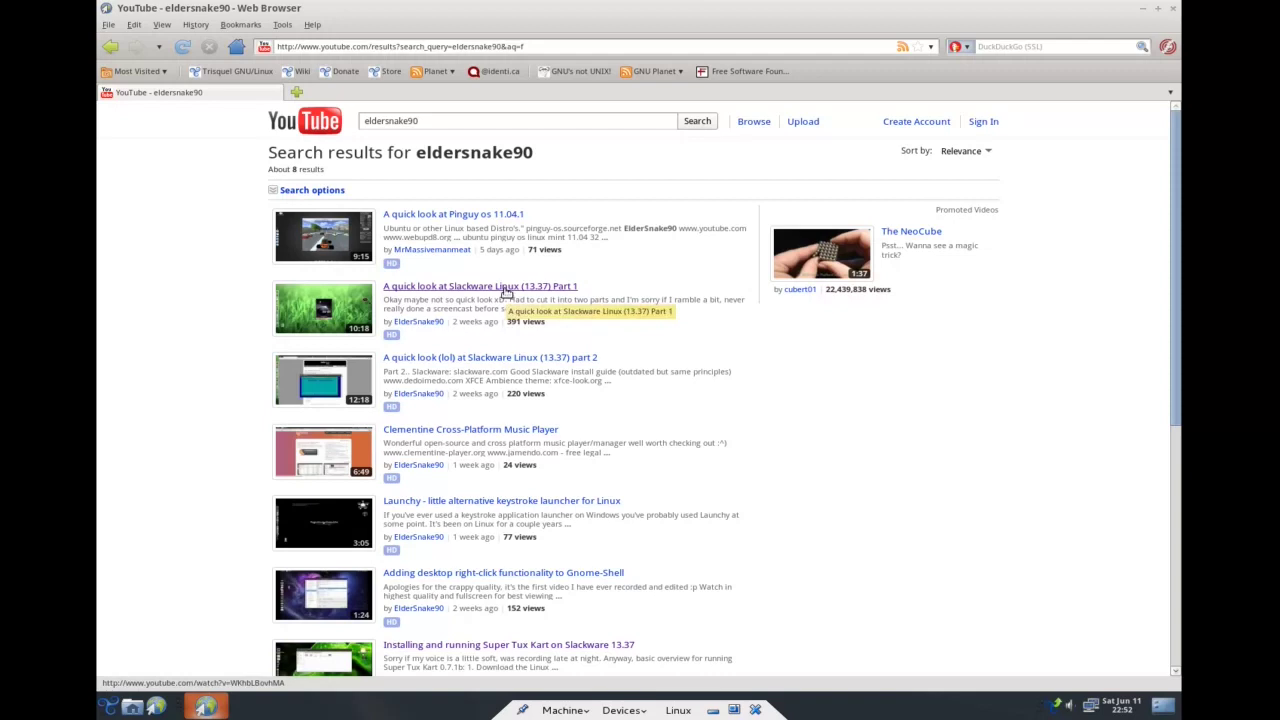
{"action": "left_click", "coordinate": [507, 290]}
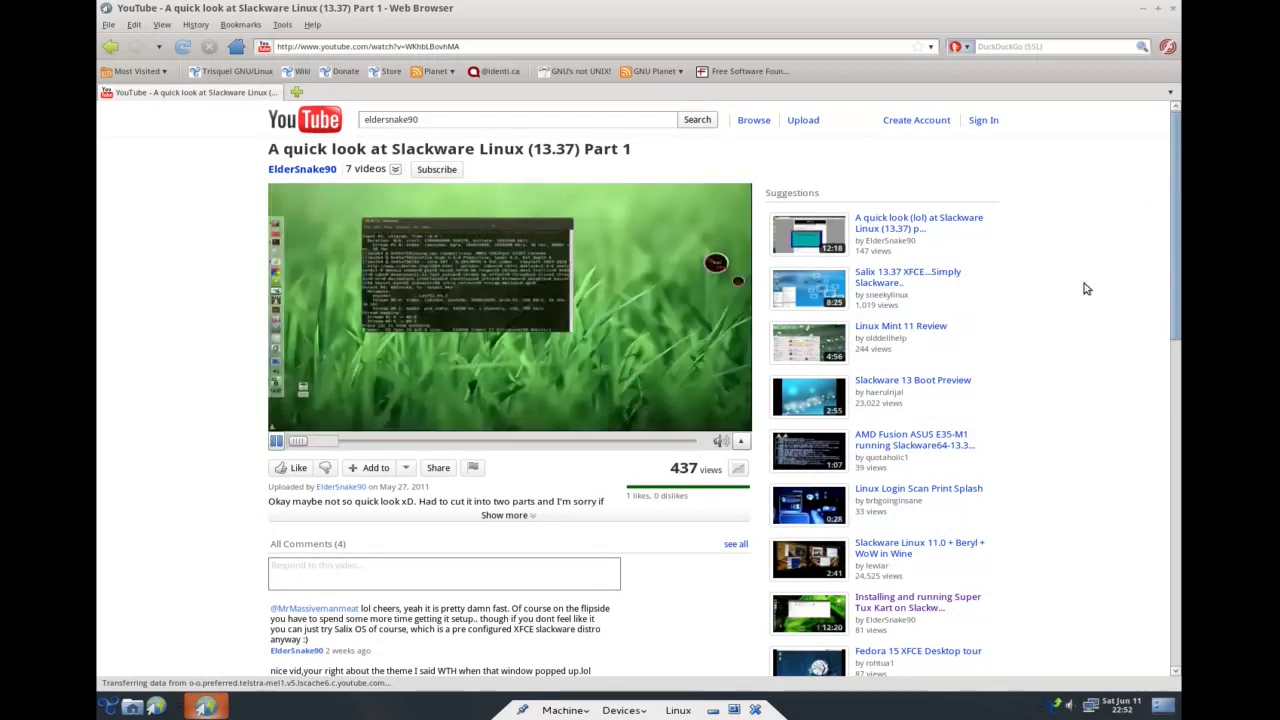
{"action": "mouse_move", "coordinate": [1177, 184]}
{"action": "left_mouse_down"}
{"action": "mouse_move", "coordinate": [1185, 225]}
{"action": "mouse_move", "coordinate": [1190, 170]}
{"action": "left_mouse_up"}
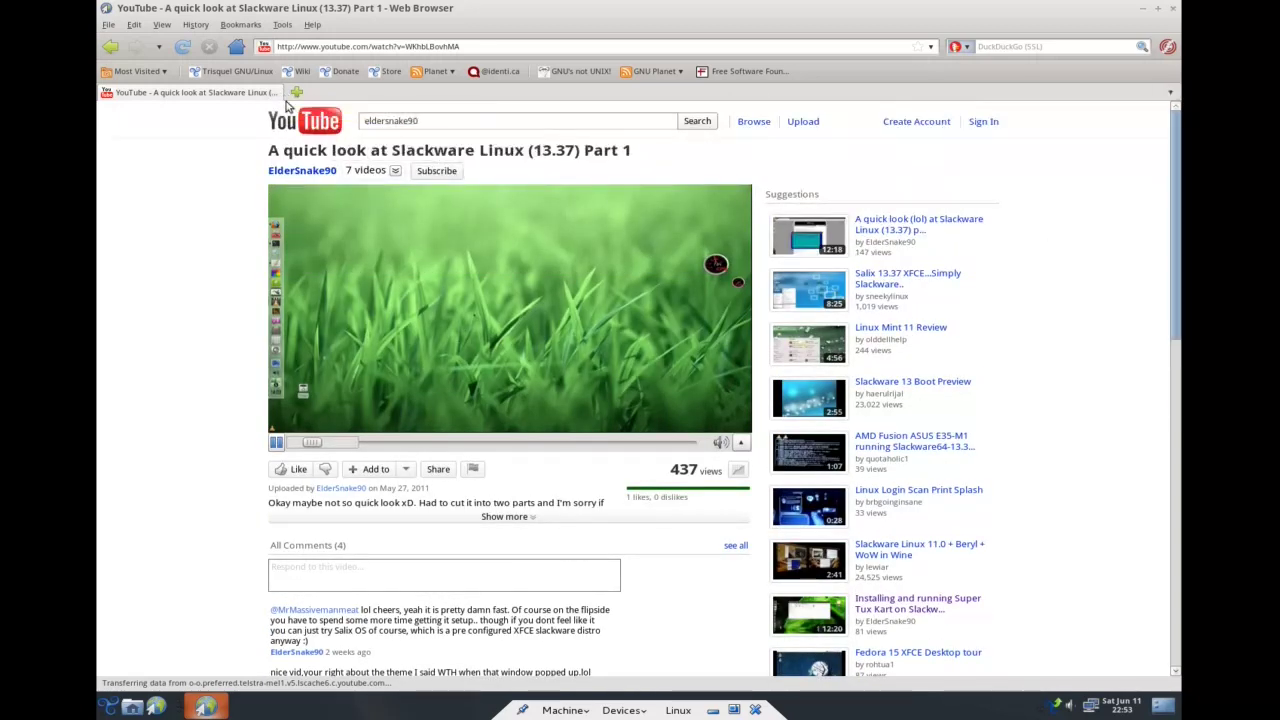
{"action": "left_click", "coordinate": [1175, 10]}
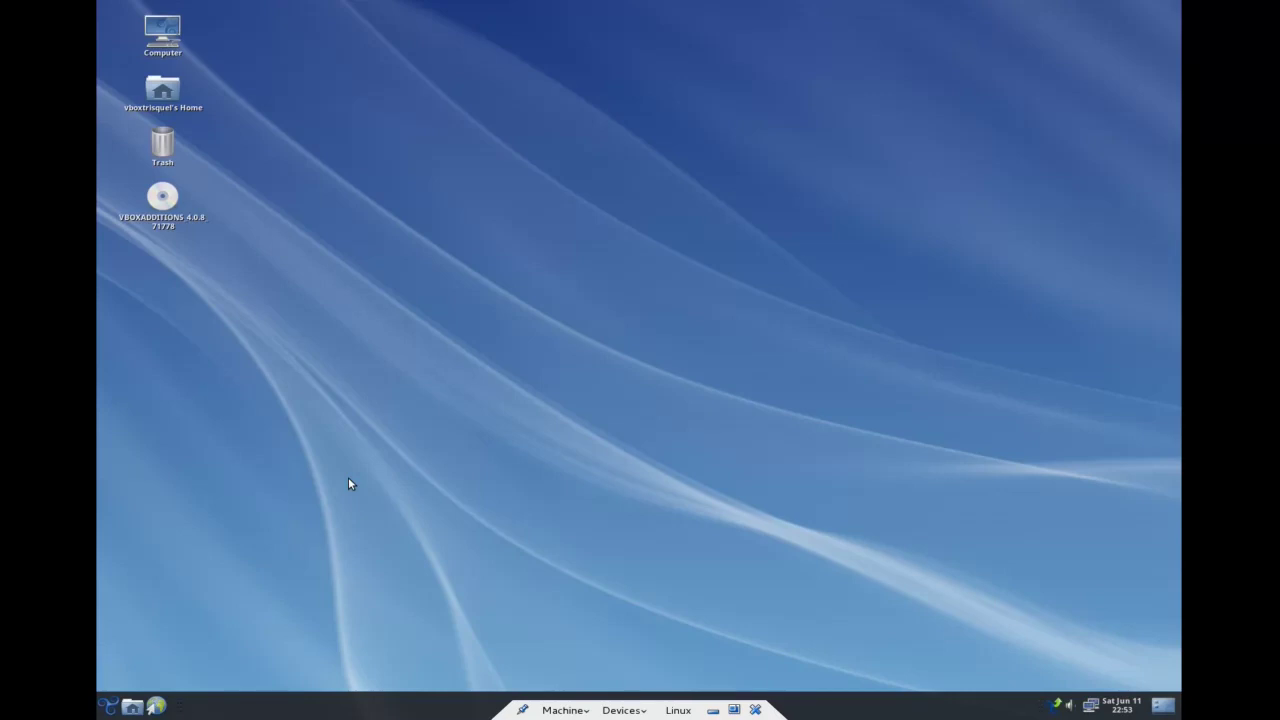
{"action": "left_click", "coordinate": [109, 706]}
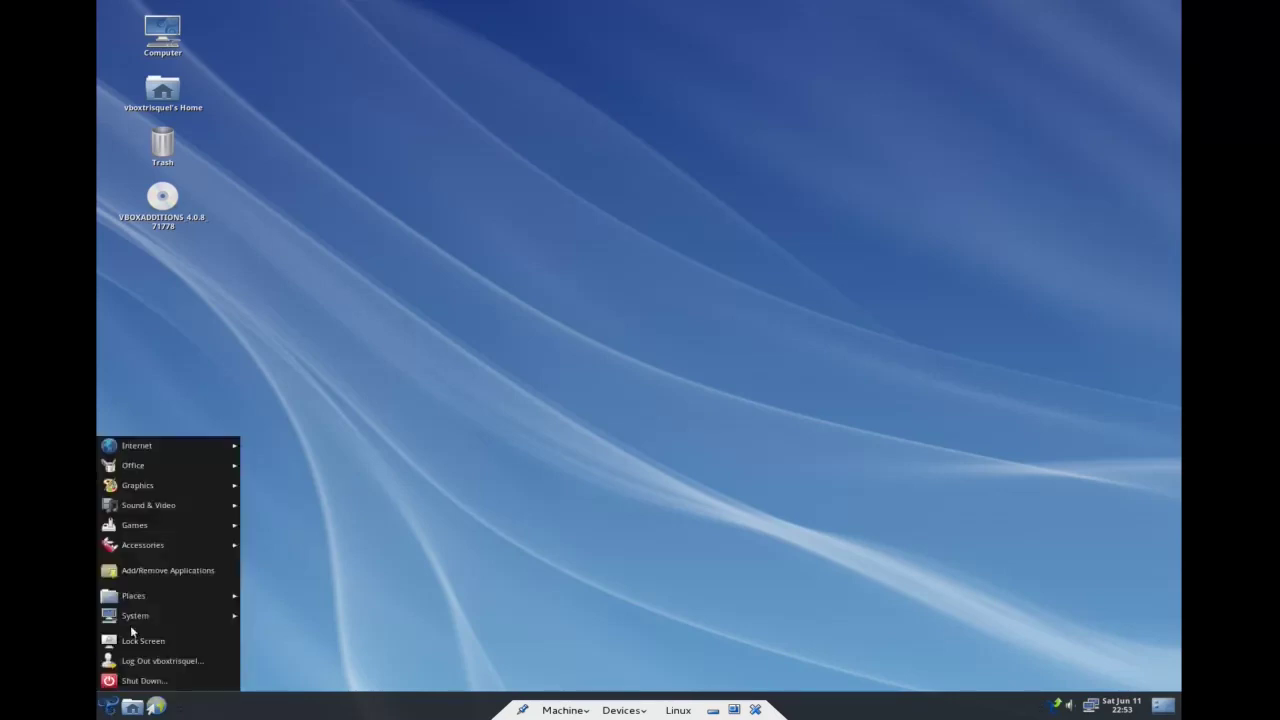
{"action": "mouse_move", "coordinate": [177, 481]}
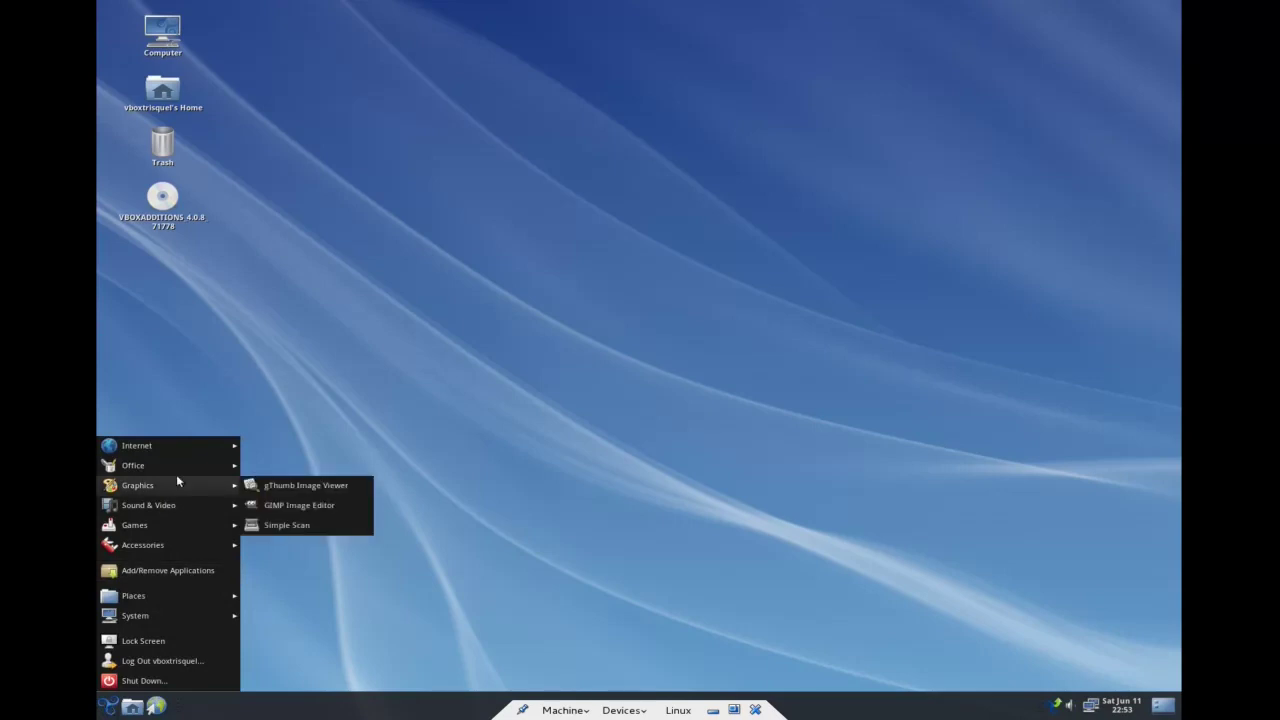
{"action": "left_click", "coordinate": [561, 433]}
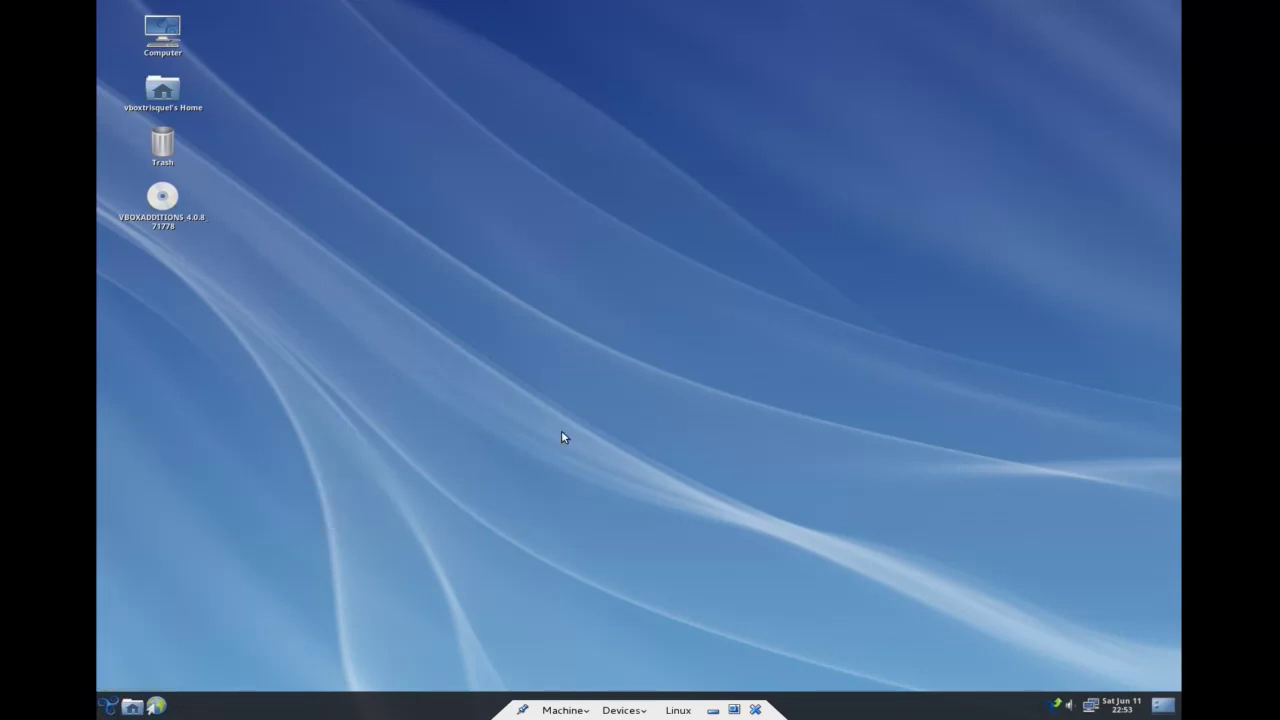
{"action": "left_click", "coordinate": [110, 706]}
{"action": "mouse_move", "coordinate": [166, 473]}
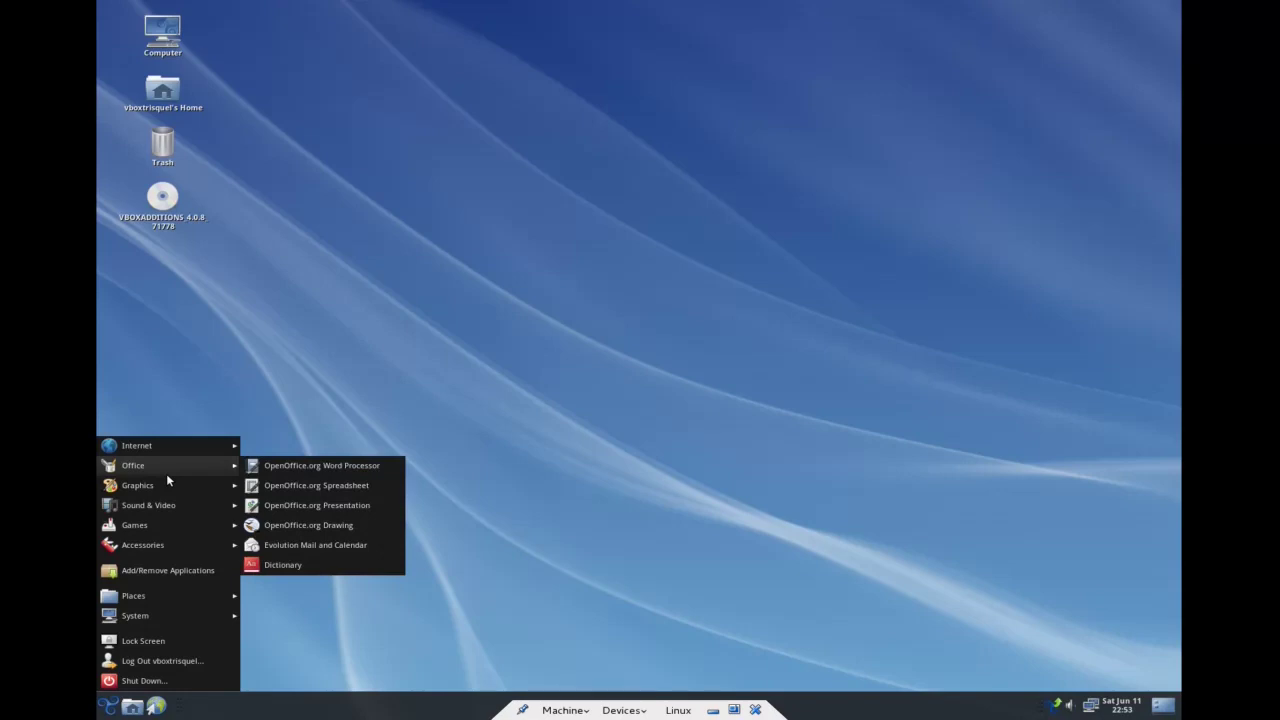
{"action": "left_click", "coordinate": [162, 35]}
{"action": "left_click", "coordinate": [162, 92]}
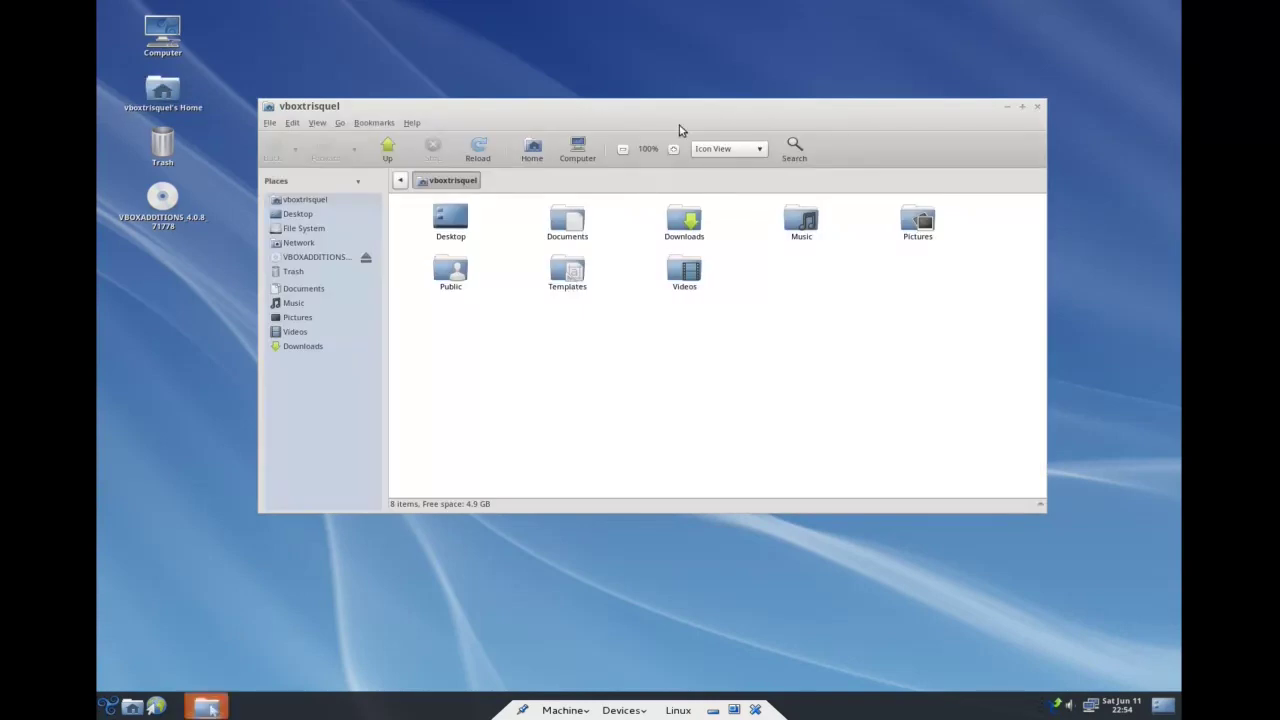
{"action": "left_click_drag", "start_coordinate": [686, 109], "coordinate": [686, 151]}
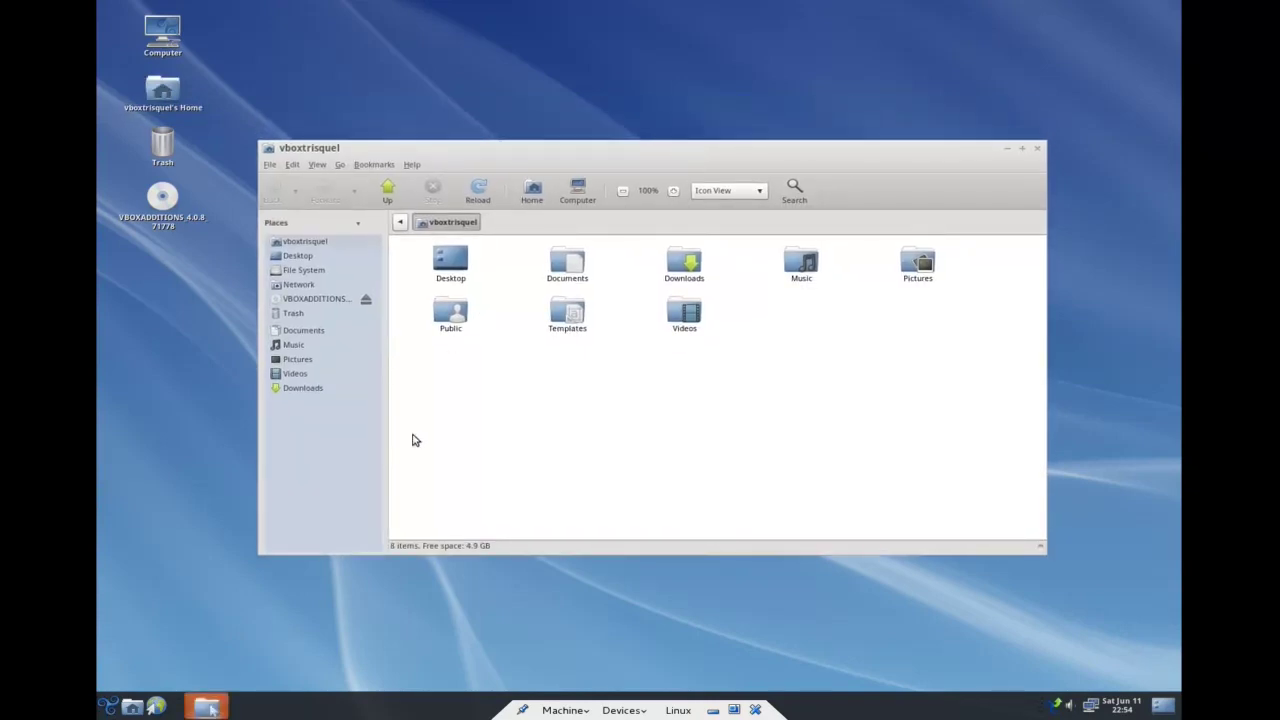
{"action": "left_click", "coordinate": [1037, 149]}
{"action": "left_click", "coordinate": [108, 708]}
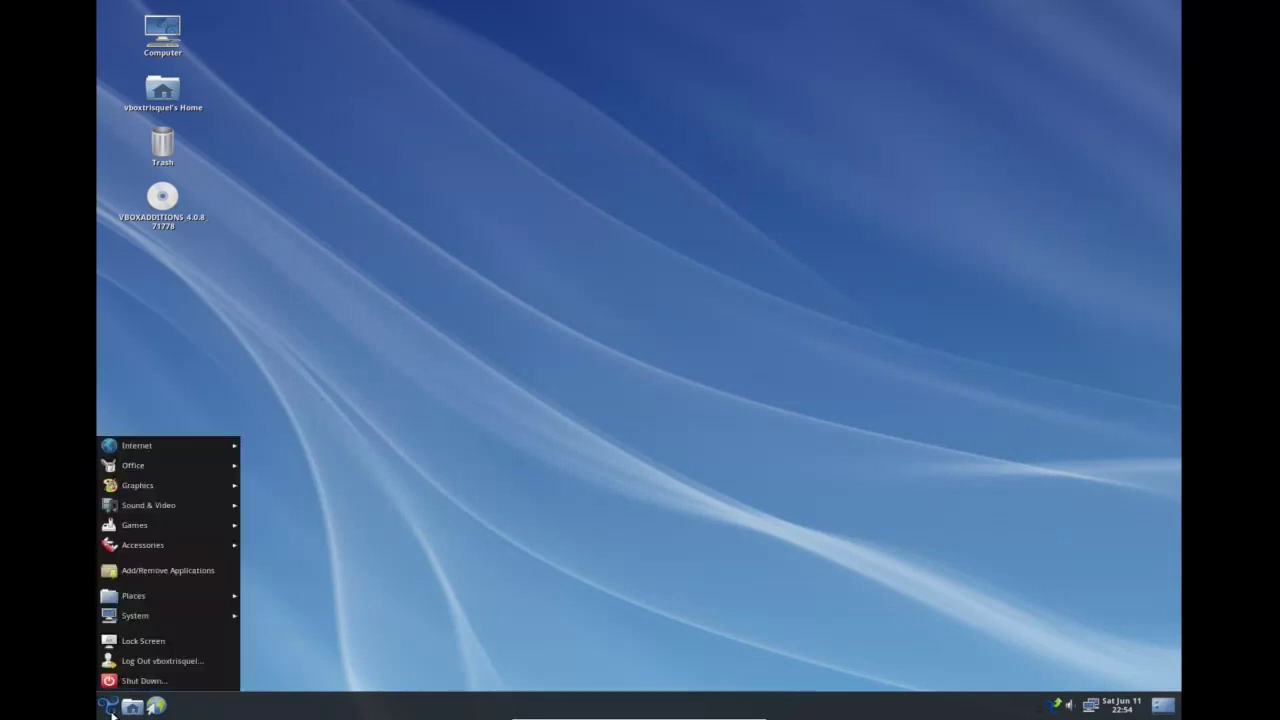
{"action": "mouse_move", "coordinate": [146, 525]}
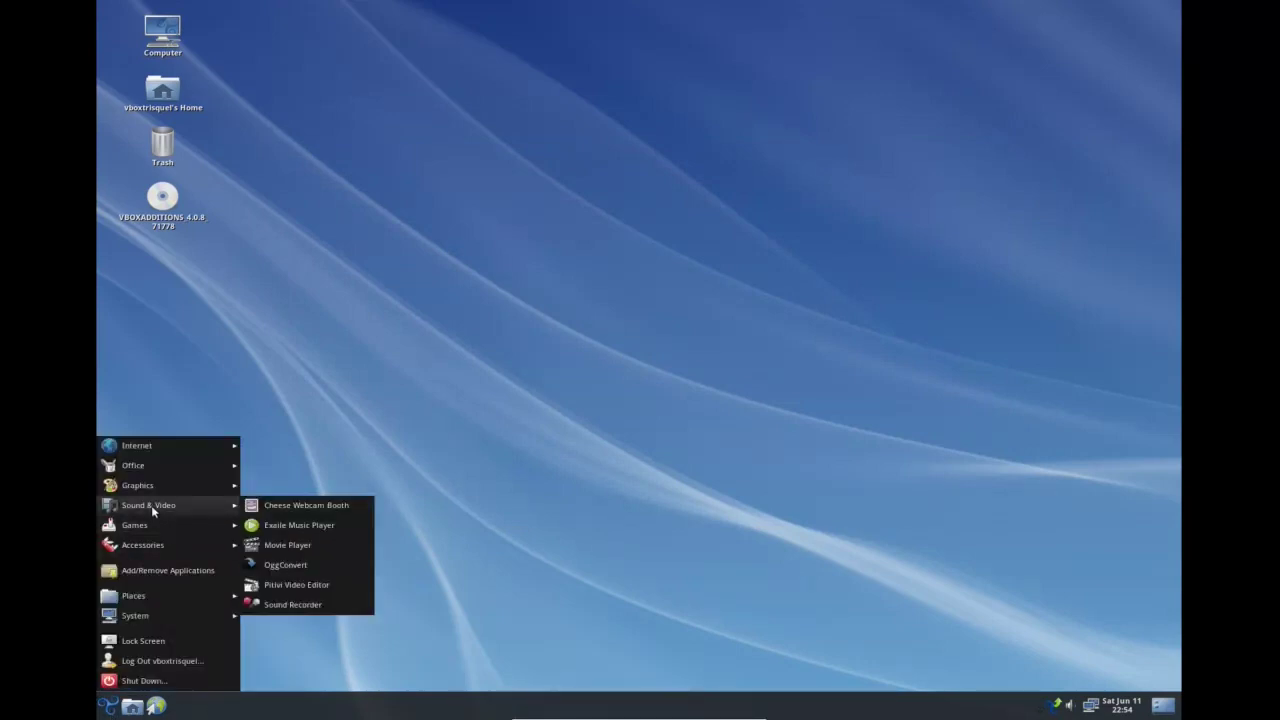
{"action": "mouse_move", "coordinate": [208, 545]}
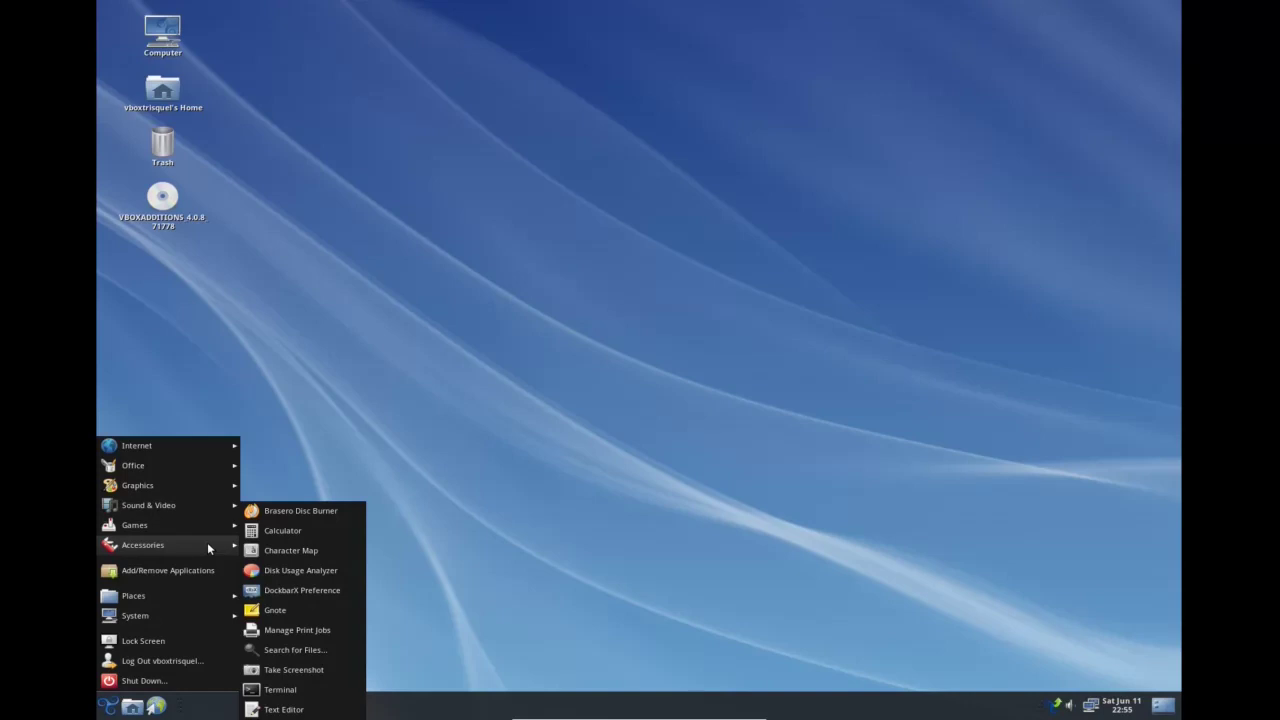
{"action": "left_click", "coordinate": [988, 253]}
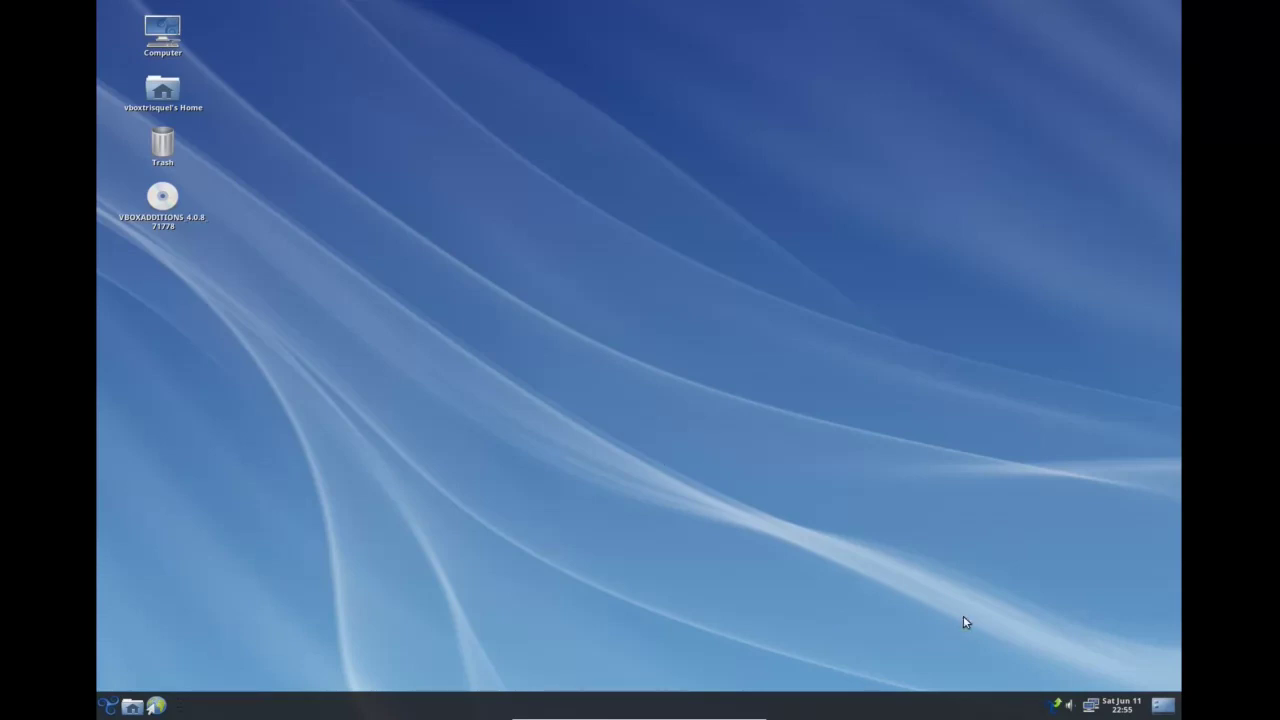
{"action": "left_click", "coordinate": [106, 710]}
- Close the menu, check the clock's calendar, then bring up the VM's power options
{"action": "left_click", "coordinate": [868, 529]}
{"action": "mouse_move", "coordinate": [893, 710]}
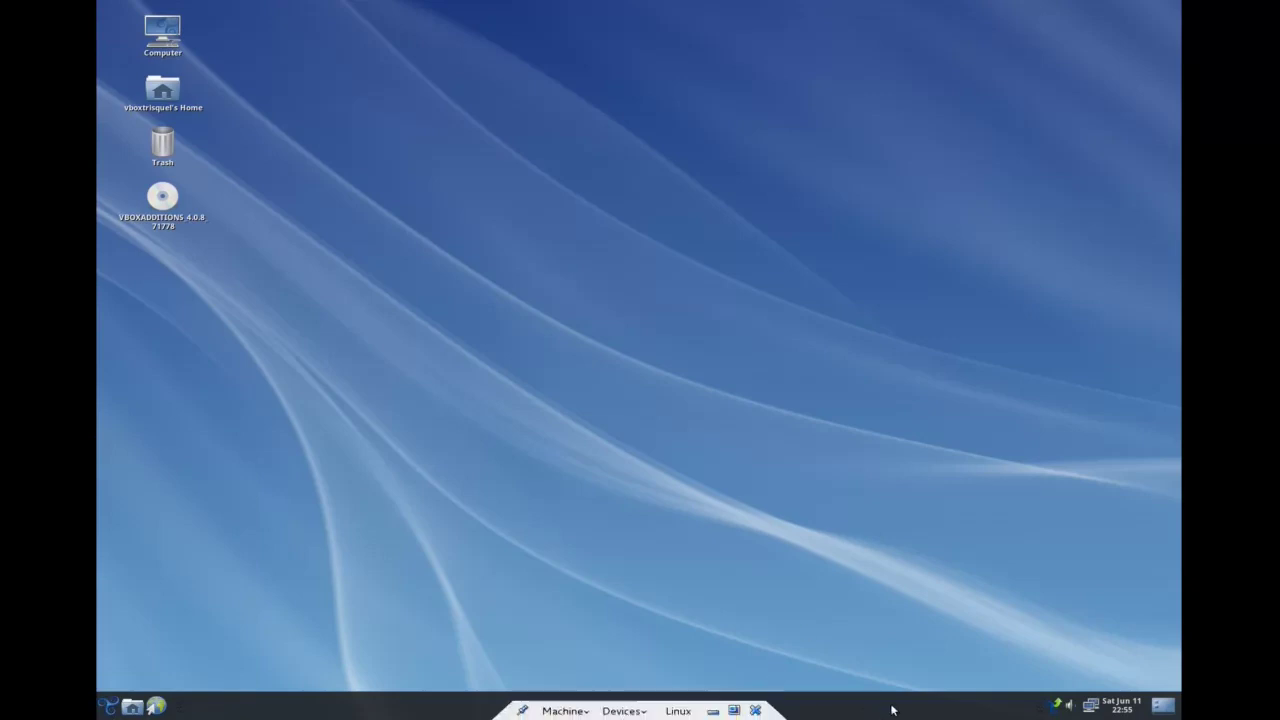
{"action": "left_click", "coordinate": [1121, 705]}
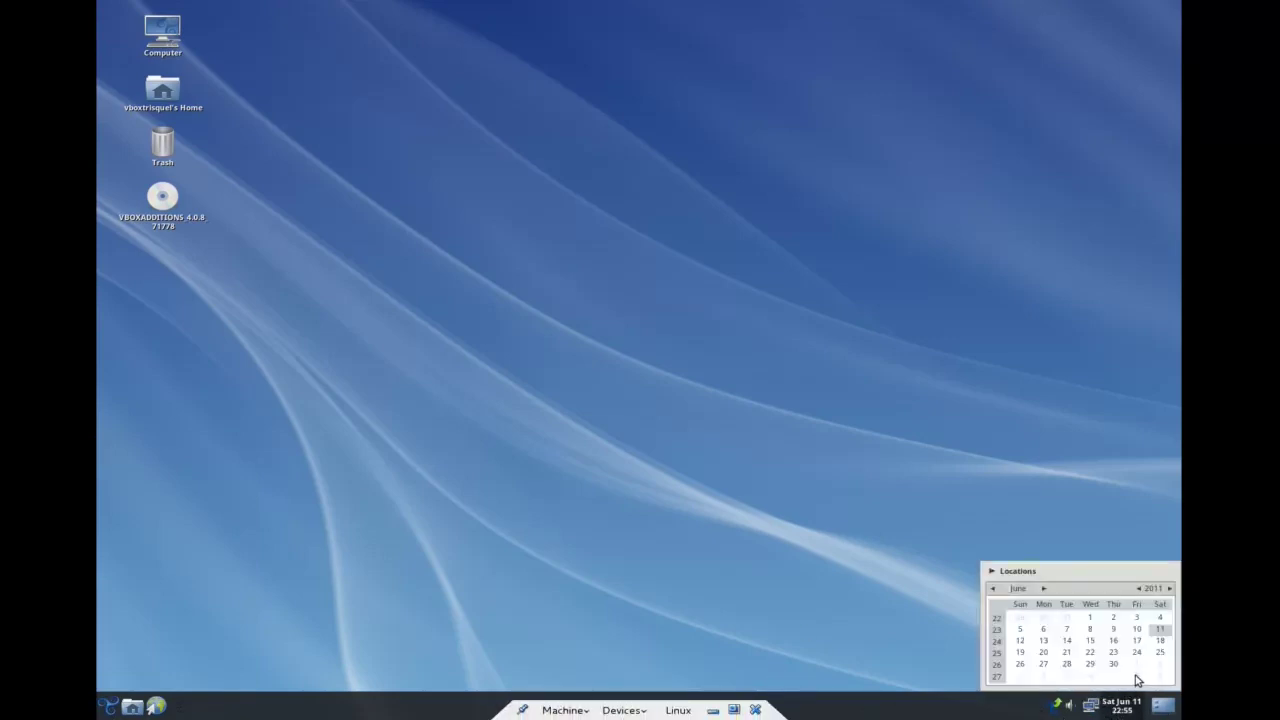
{"action": "left_click", "coordinate": [1136, 706]}
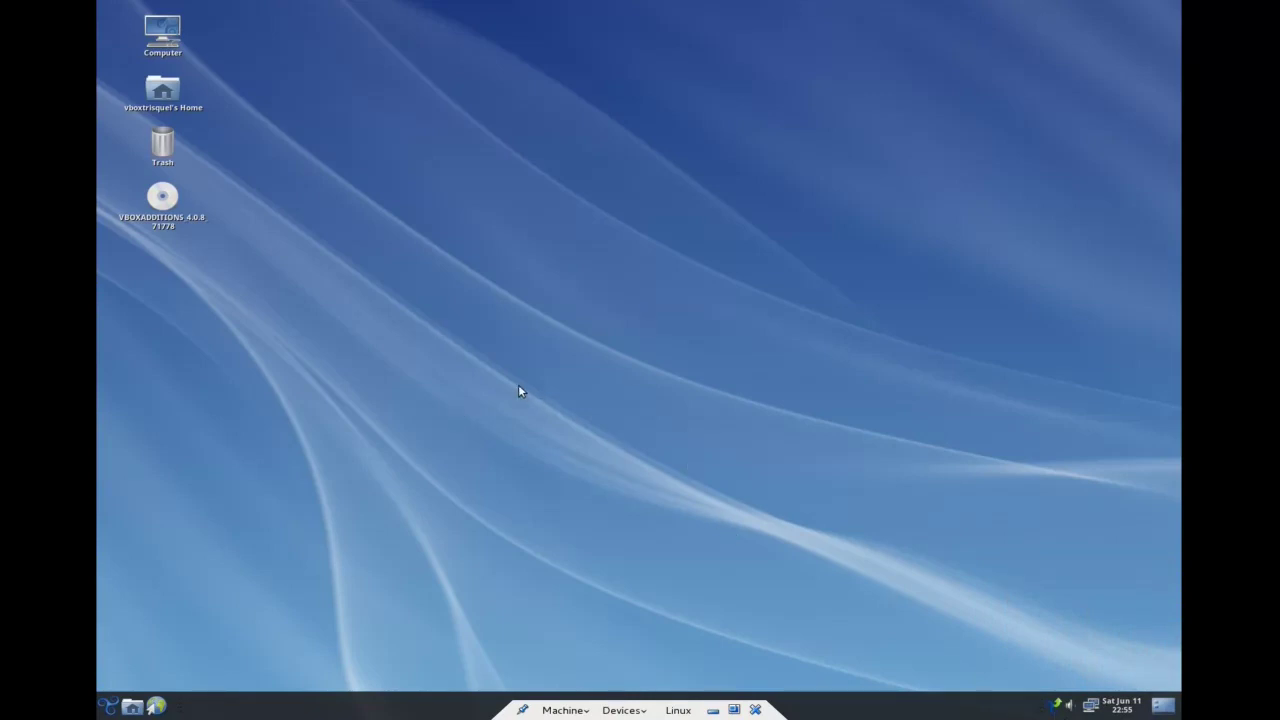
{"action": "left_click", "coordinate": [563, 710]}
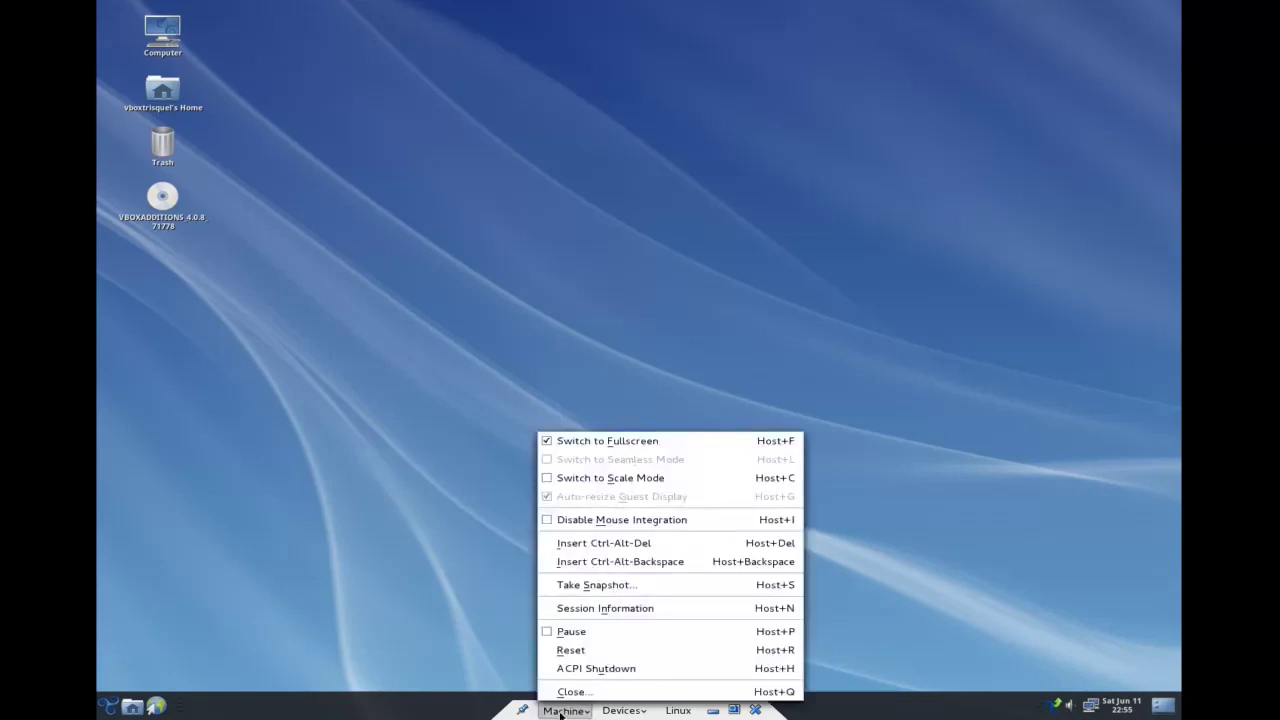